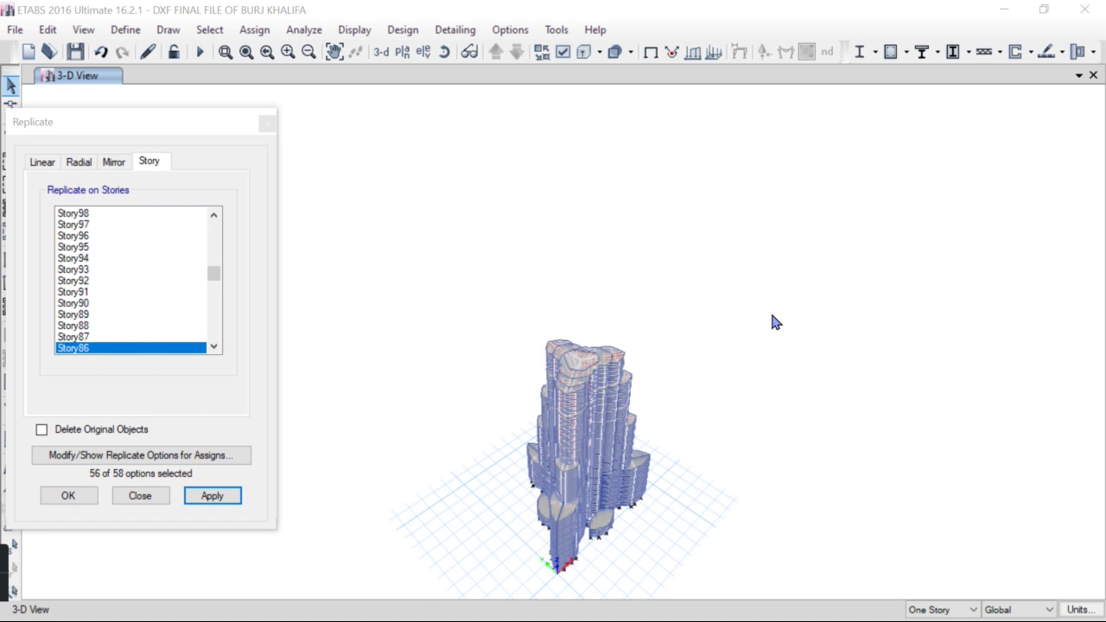
left_click(92, 338)
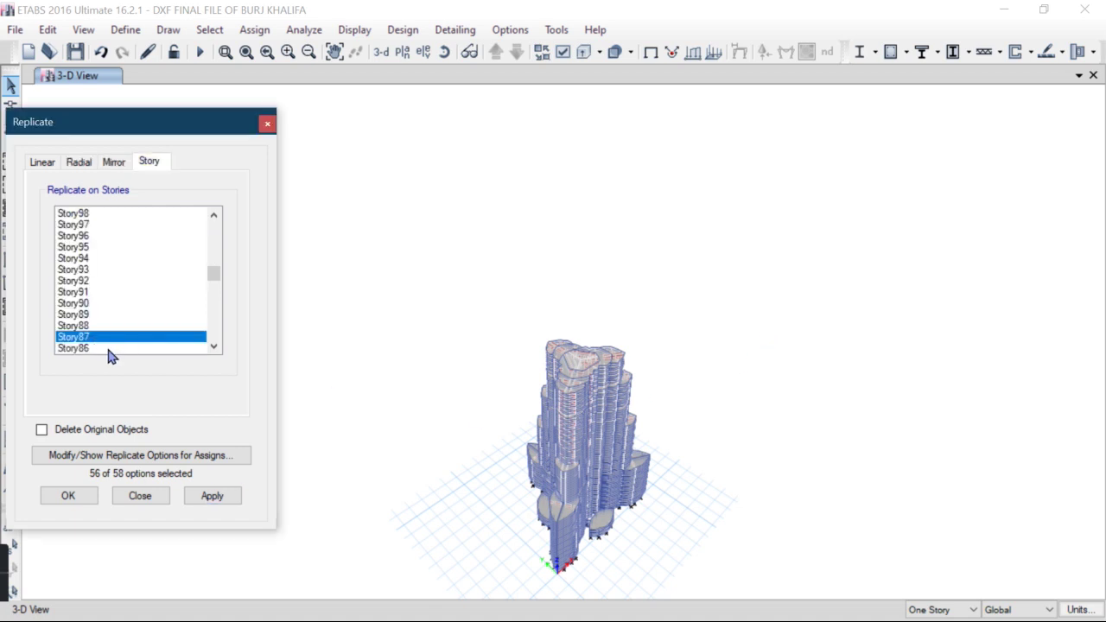
left_click(108, 349)
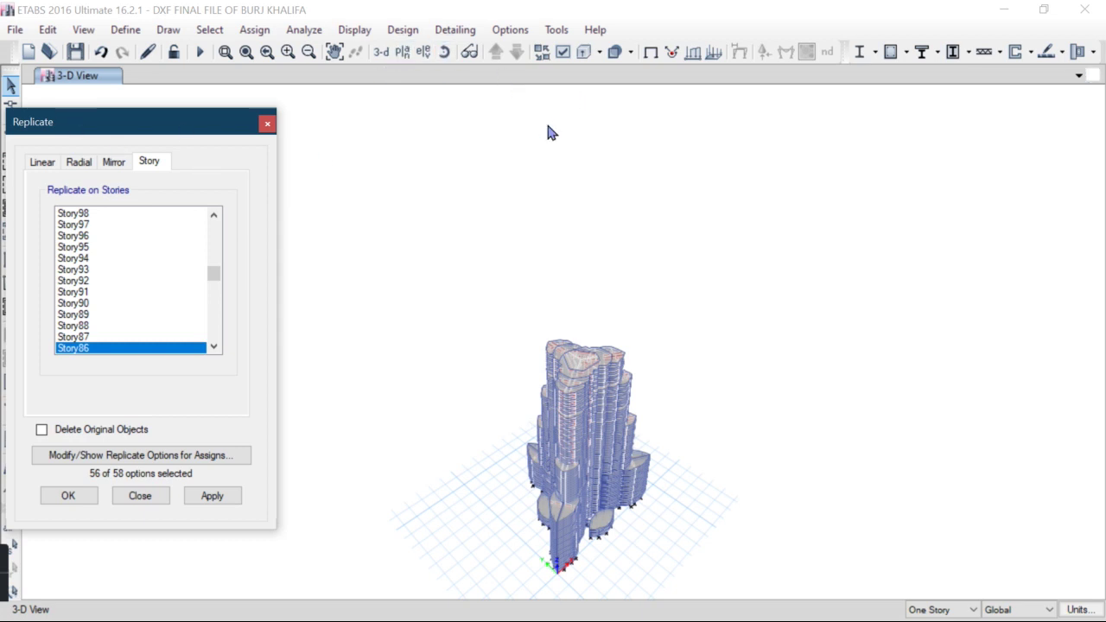
scroll(597, 515, "up", 3)
middle_click_drag(597, 514, 617, 380, "shift")
scroll(617, 380, "down", 3)
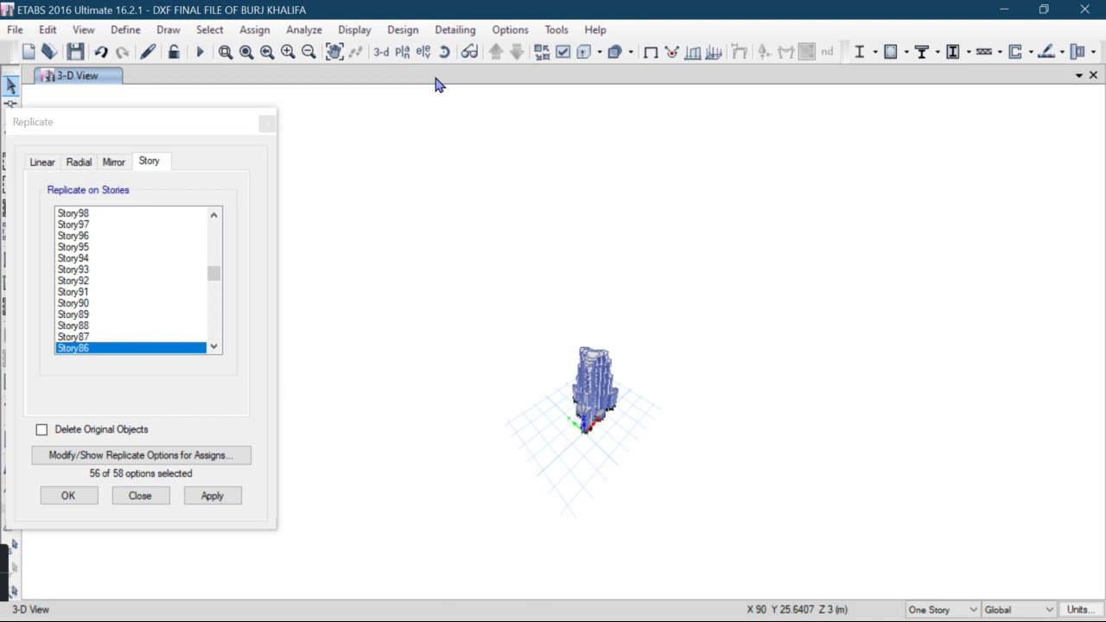
Display the plan view of Story86.
left_click(402, 53)
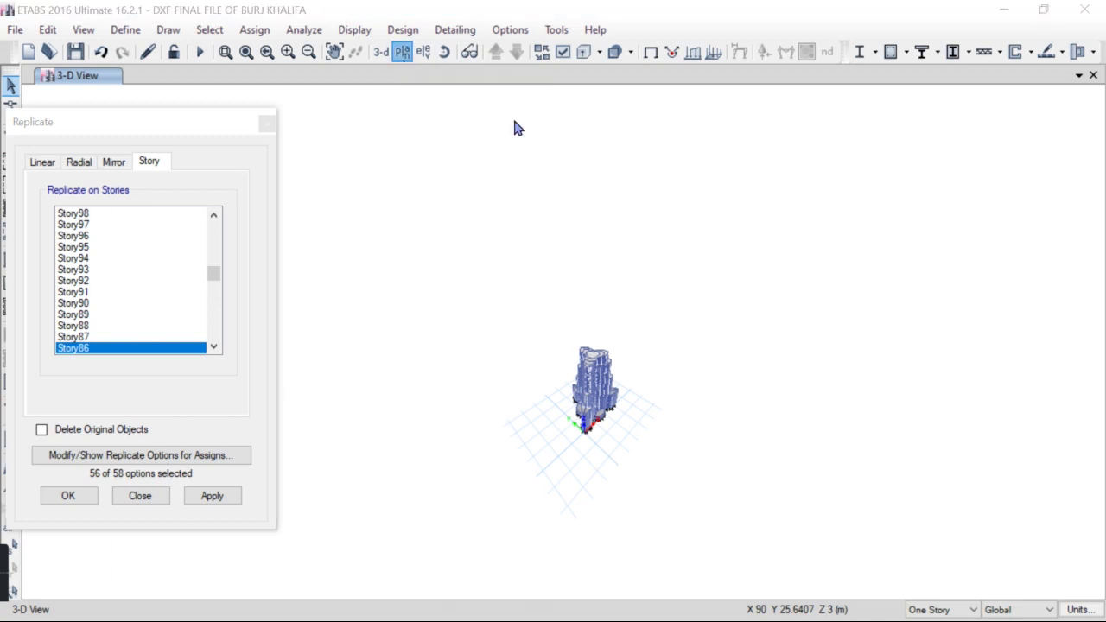
scroll(501, 445, "down", 20)
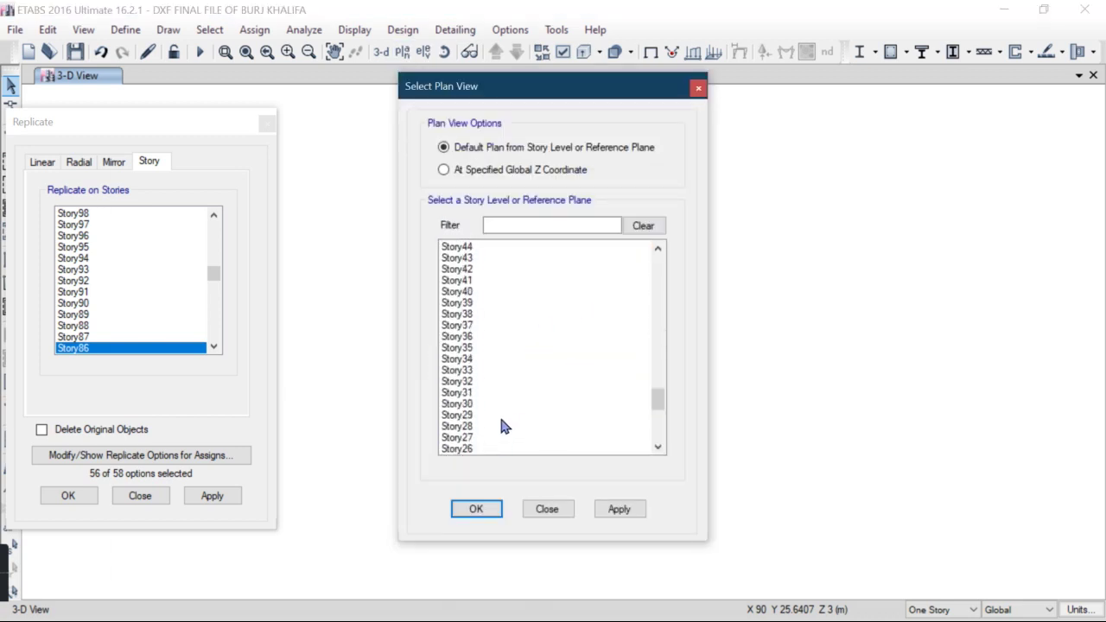
scroll(536, 372, "up", 17)
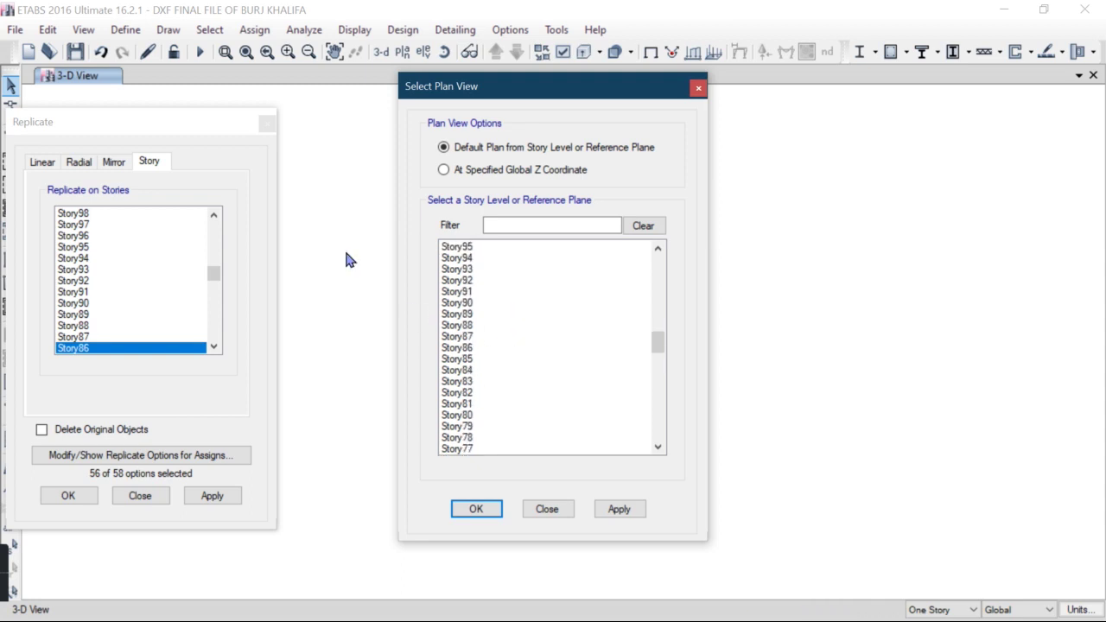
left_click(481, 350)
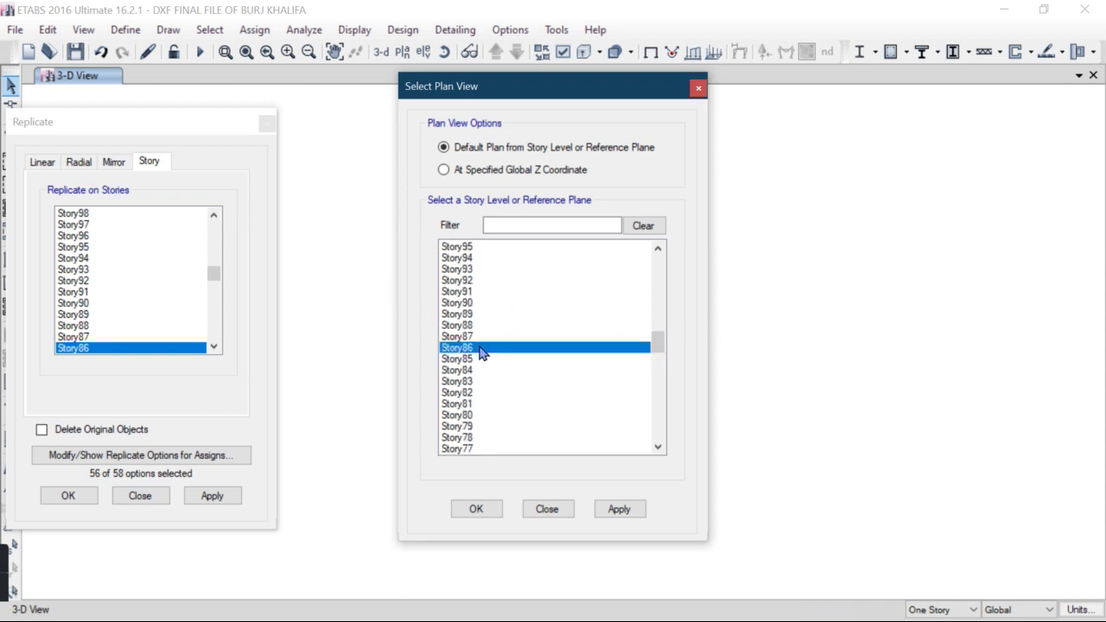
left_click(474, 511)
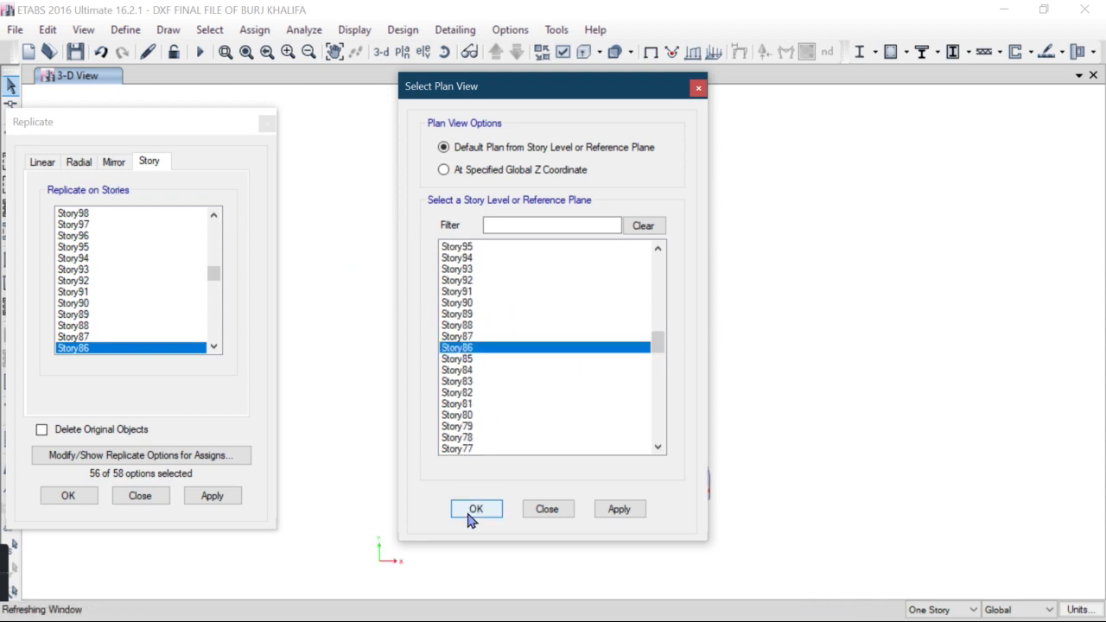
Delete the outermost bay of the plan's lower-left wing on Story86, including its slab, edge frames, joints and T-shaped wall pieces.
middle_click_drag(561, 514, 586, 433)
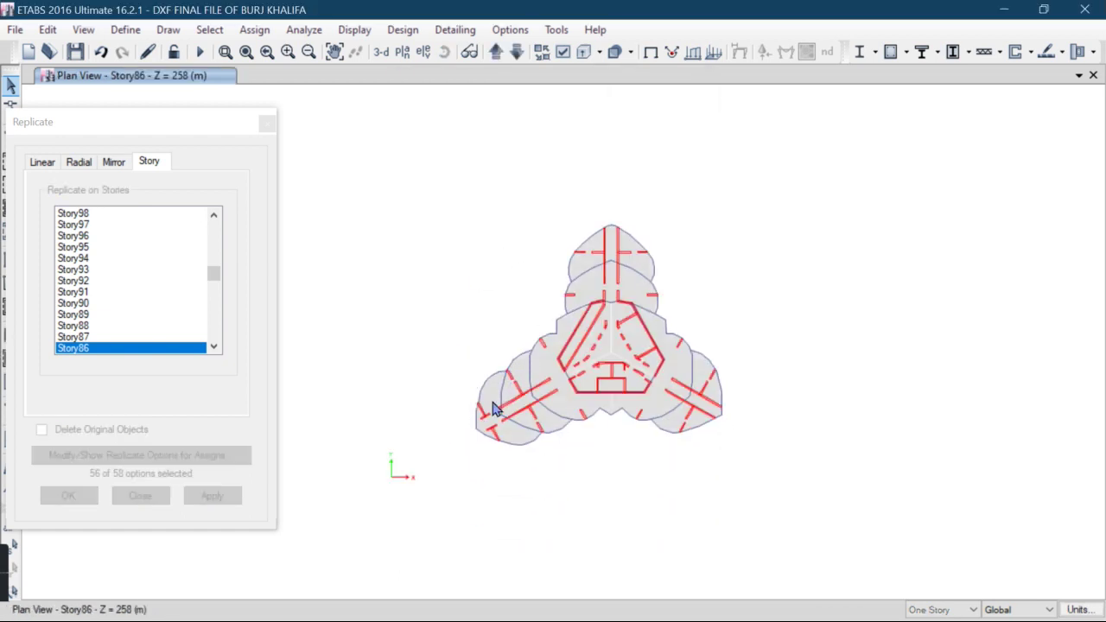
scroll(488, 407, "up", 4)
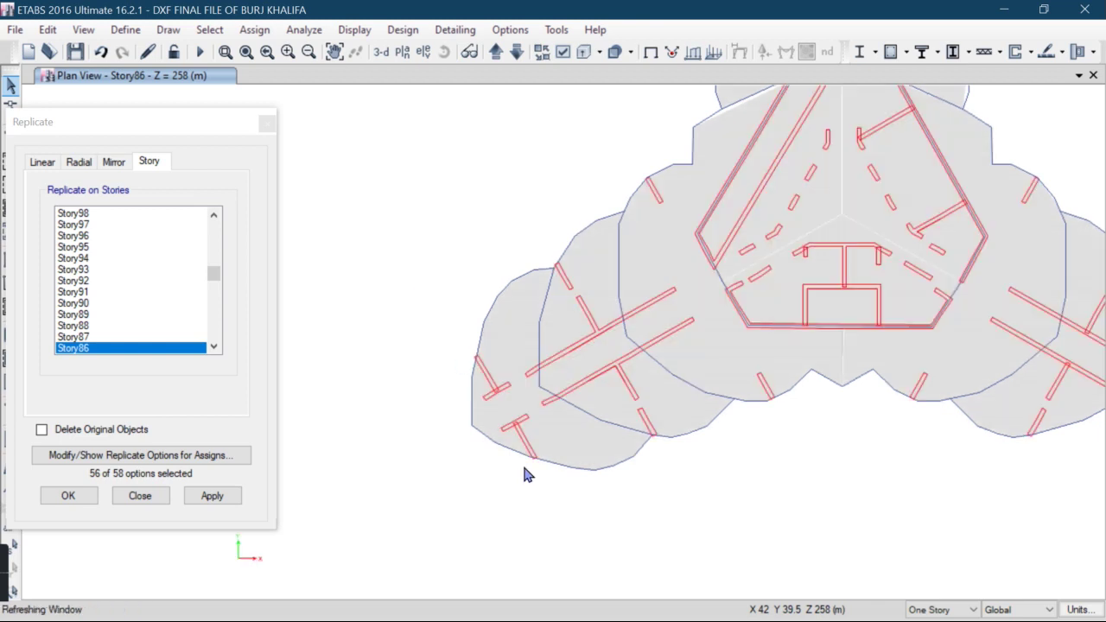
left_click_drag(486, 401, 467, 428)
left_click_drag(609, 505, 484, 432)
left_click_drag(592, 478, 579, 483)
scroll(635, 456, "up", 3)
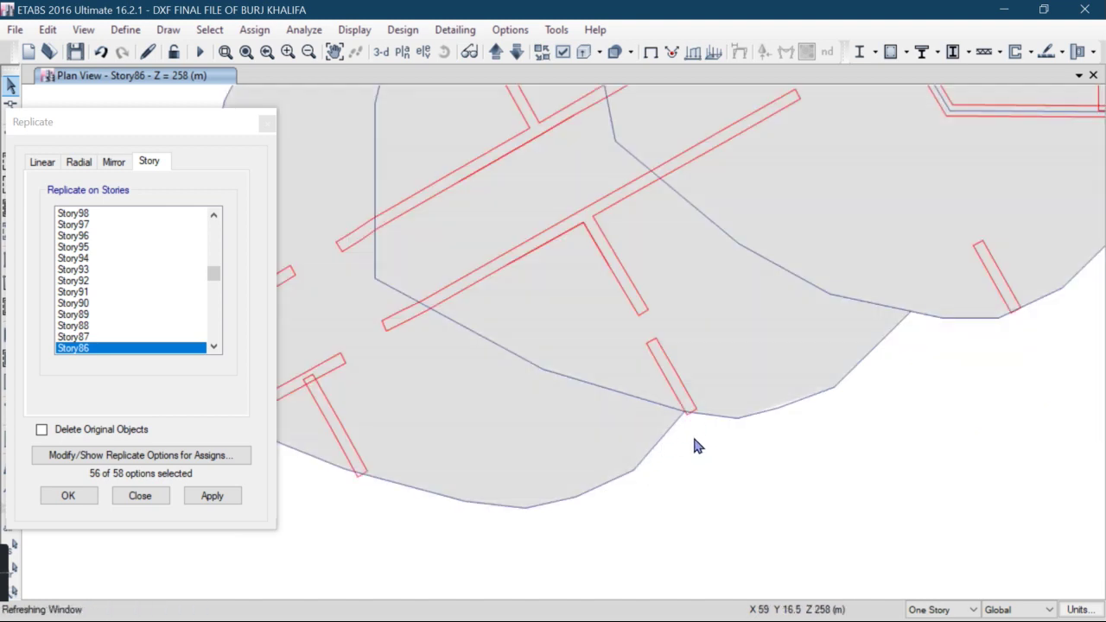
left_click_drag(545, 439, 686, 503)
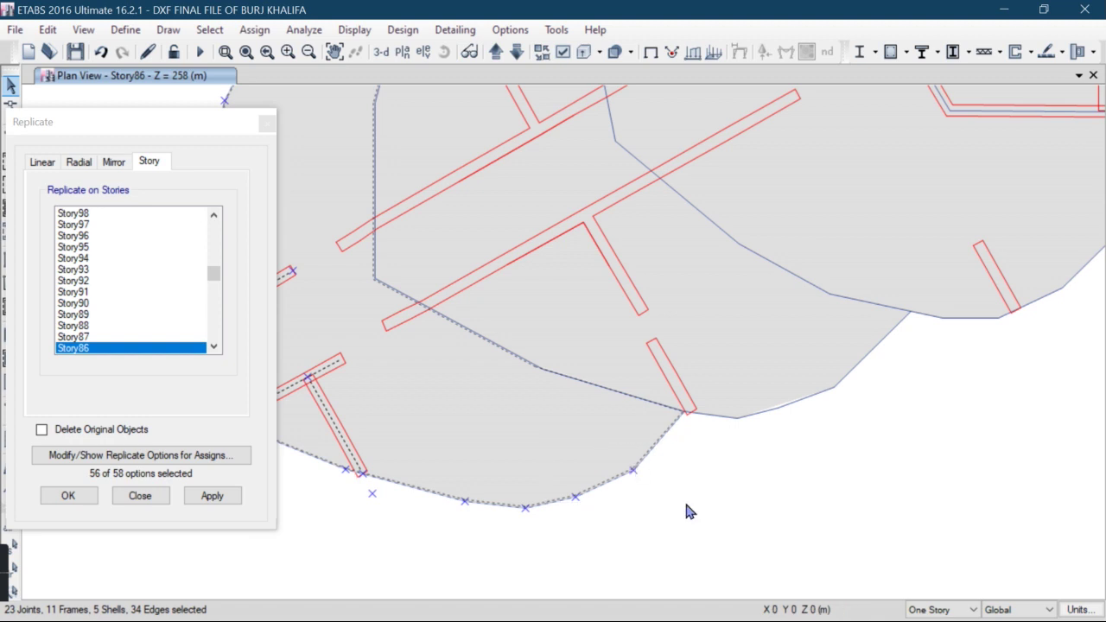
left_click(602, 487)
middle_click_drag(489, 371, 699, 499)
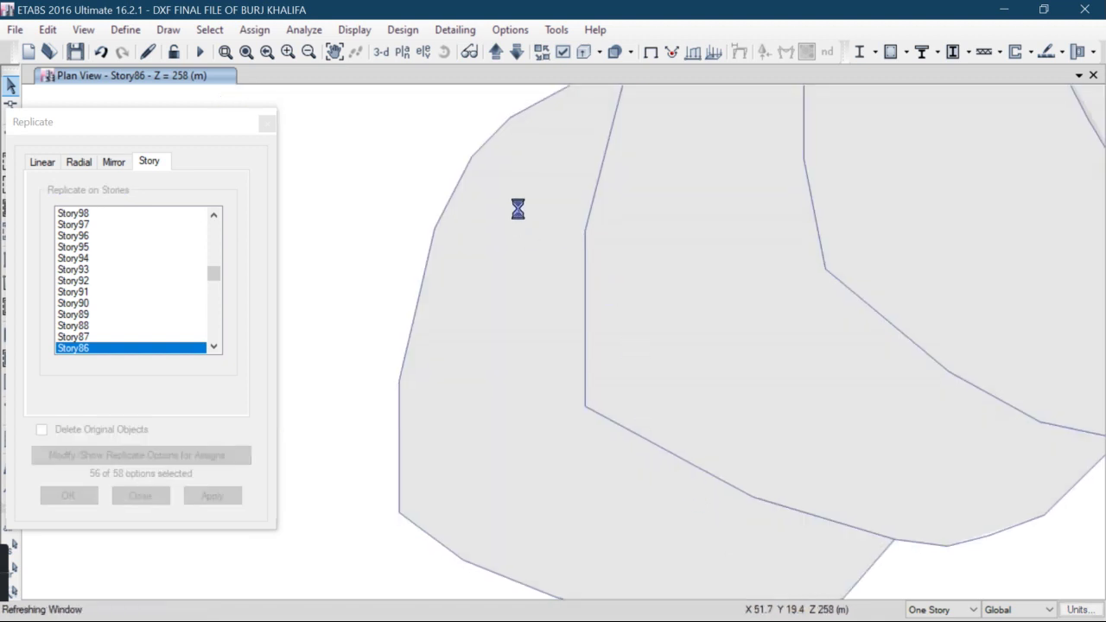
middle_click_drag(508, 182, 502, 311)
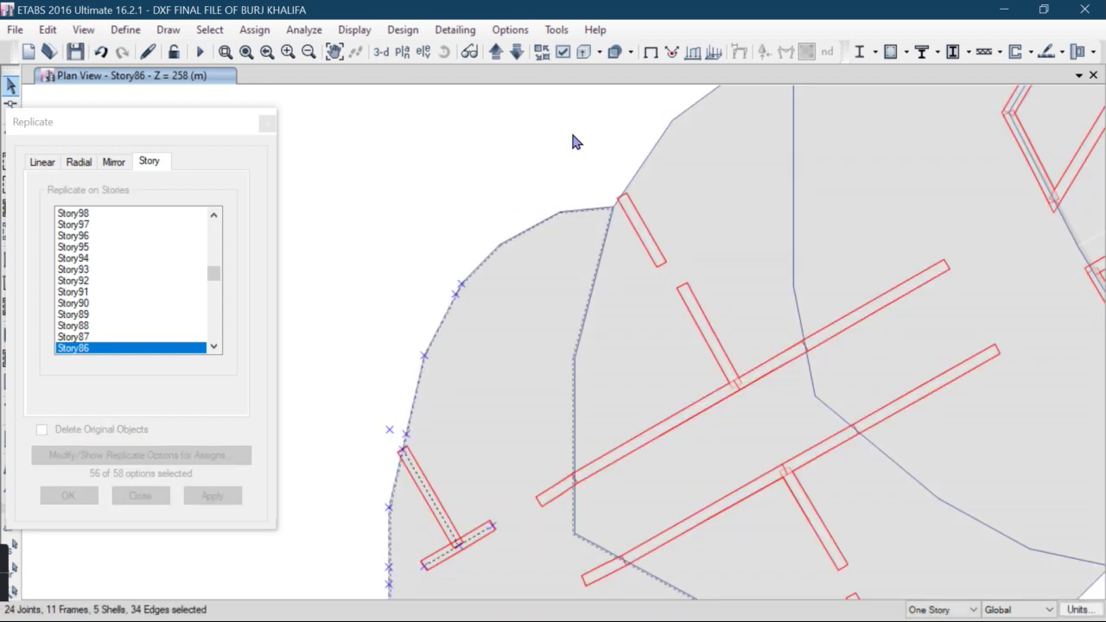
left_click_drag(576, 135, 450, 256)
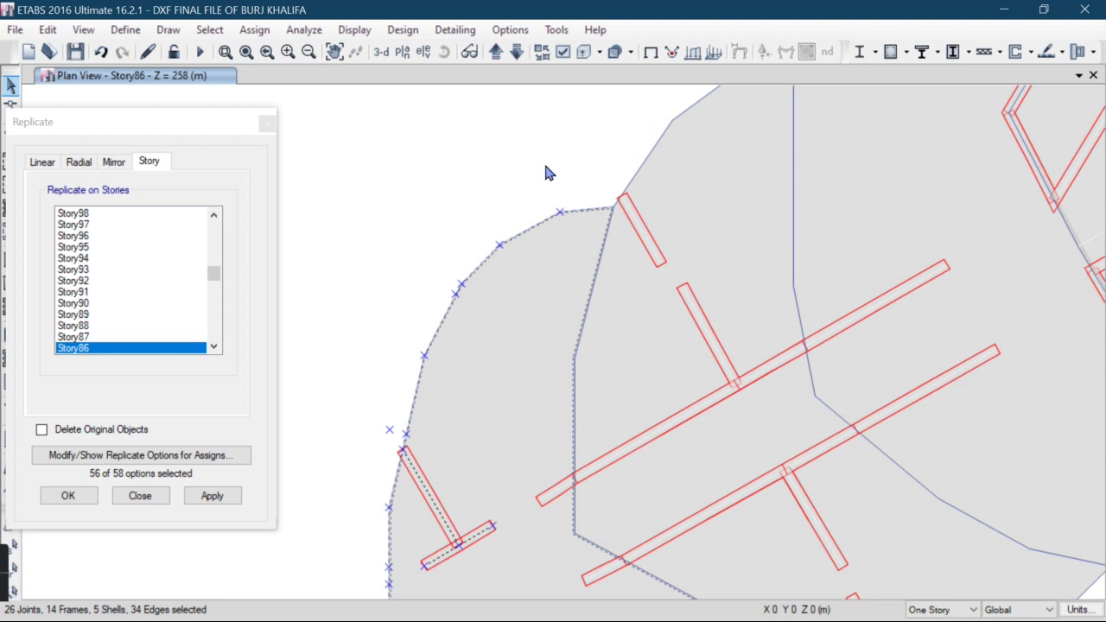
left_click(49, 33)
left_click(72, 173)
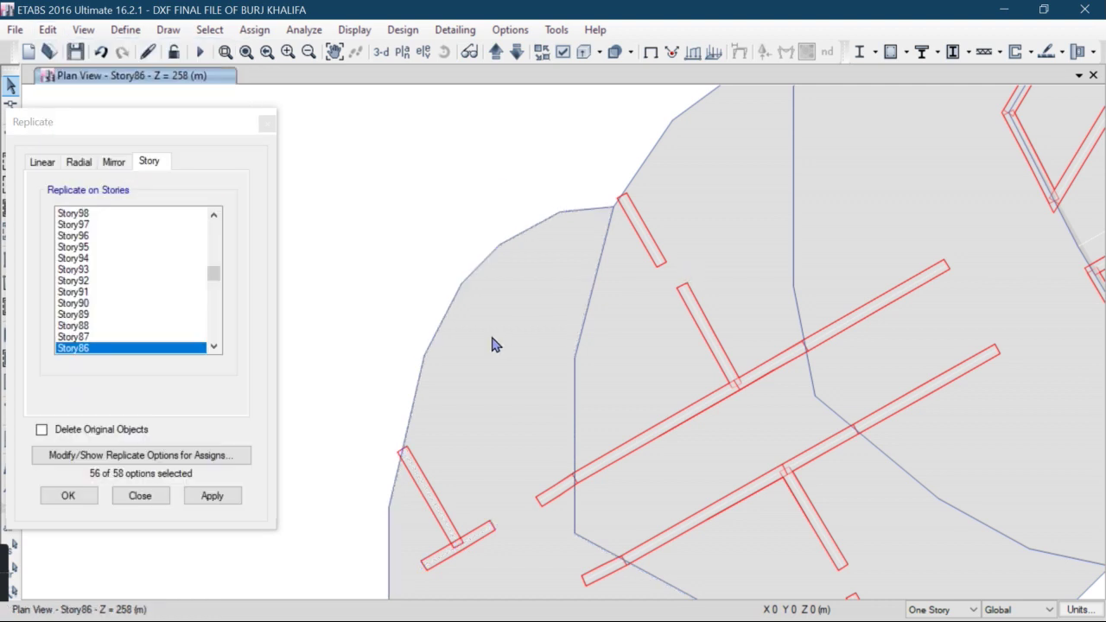
Delete the two leftover wall stubs and their joints projecting beyond the new slab edge of the lower-left wing.
left_click_drag(509, 425, 561, 543)
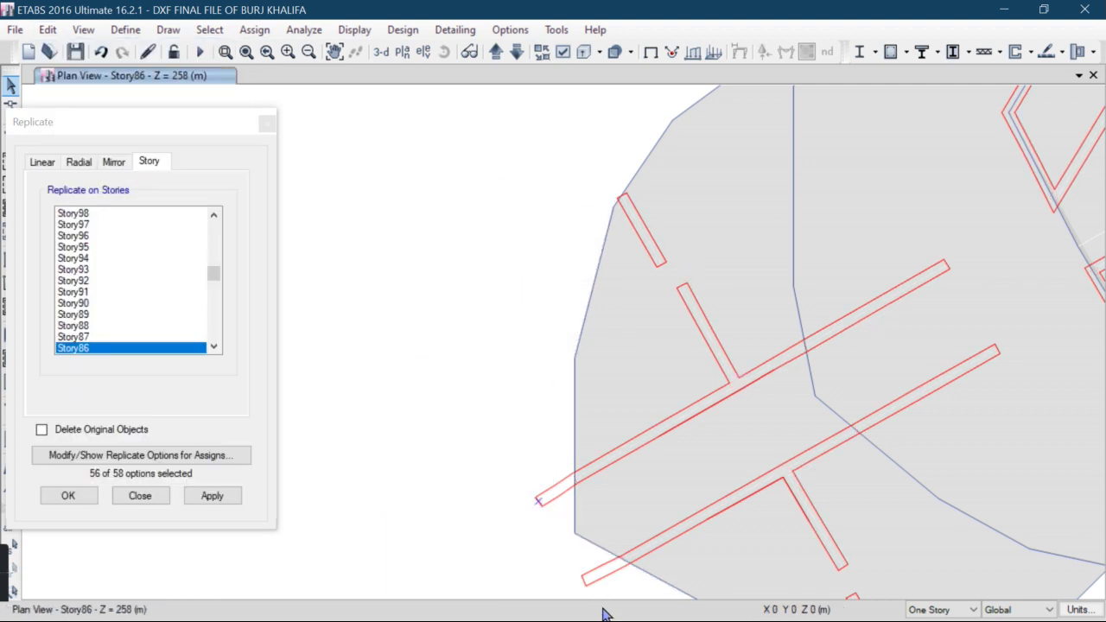
left_click(544, 499)
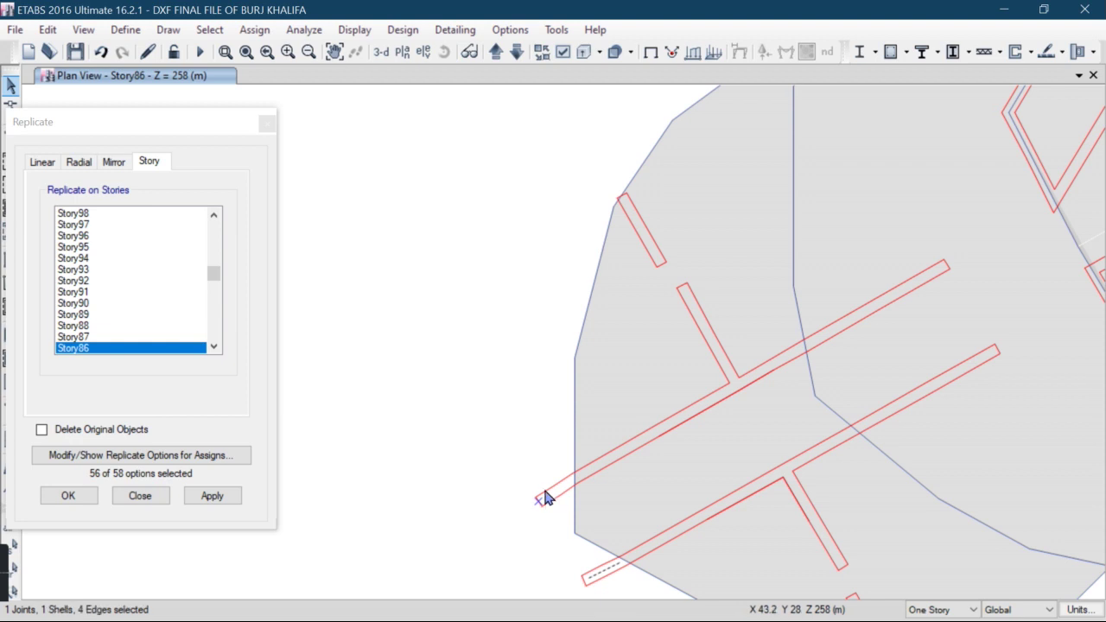
left_click(579, 573)
left_click(47, 30)
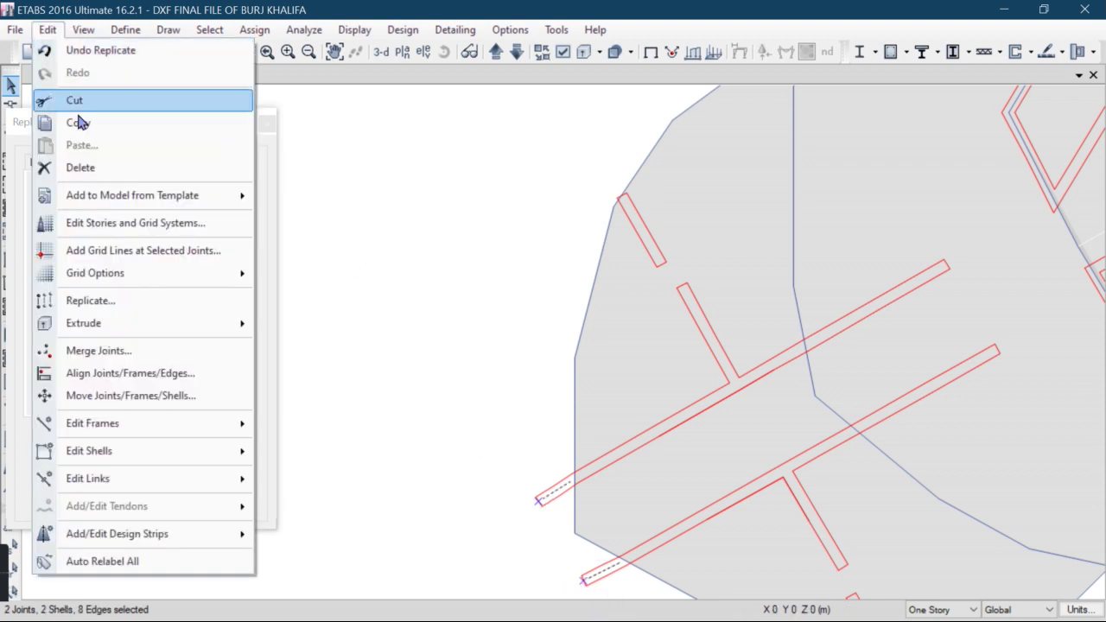
left_click(83, 168)
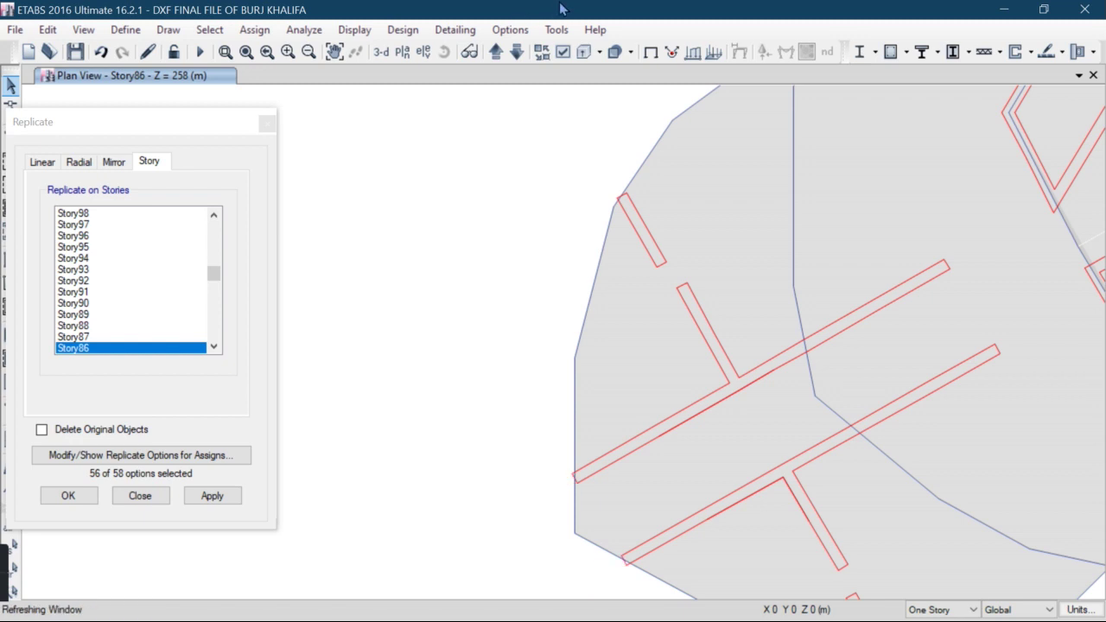
Switch to the AutoCAD drawing, check the floor outline for storeys 87 to 98, and return to ETABS.
left_click(1005, 10)
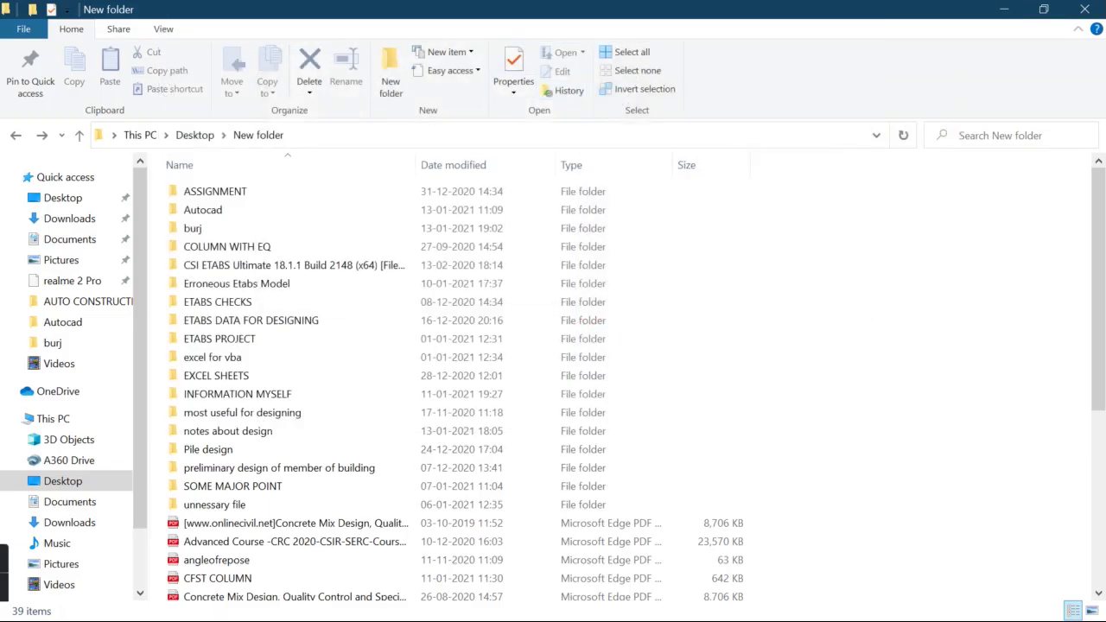
left_click(1005, 10)
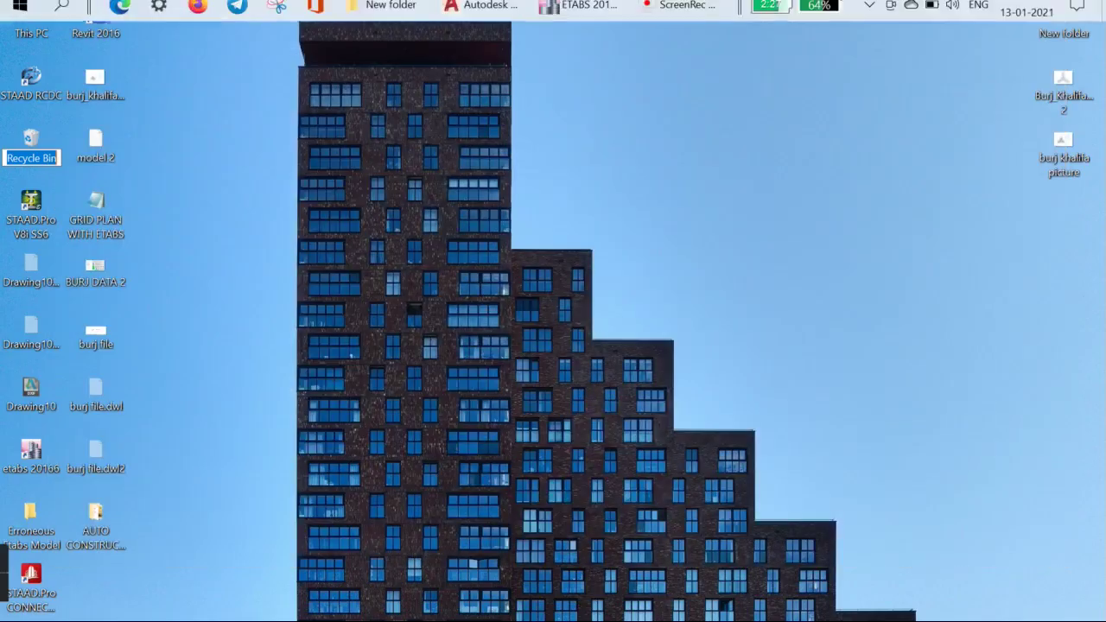
left_click(483, 16)
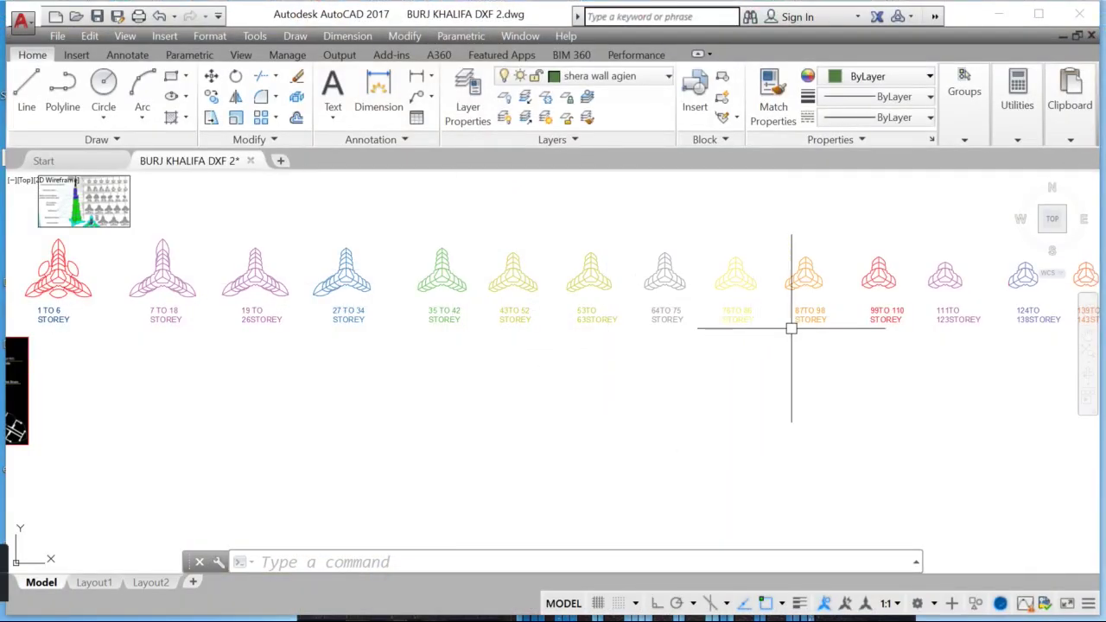
middle_click_drag(783, 316, 595, 329)
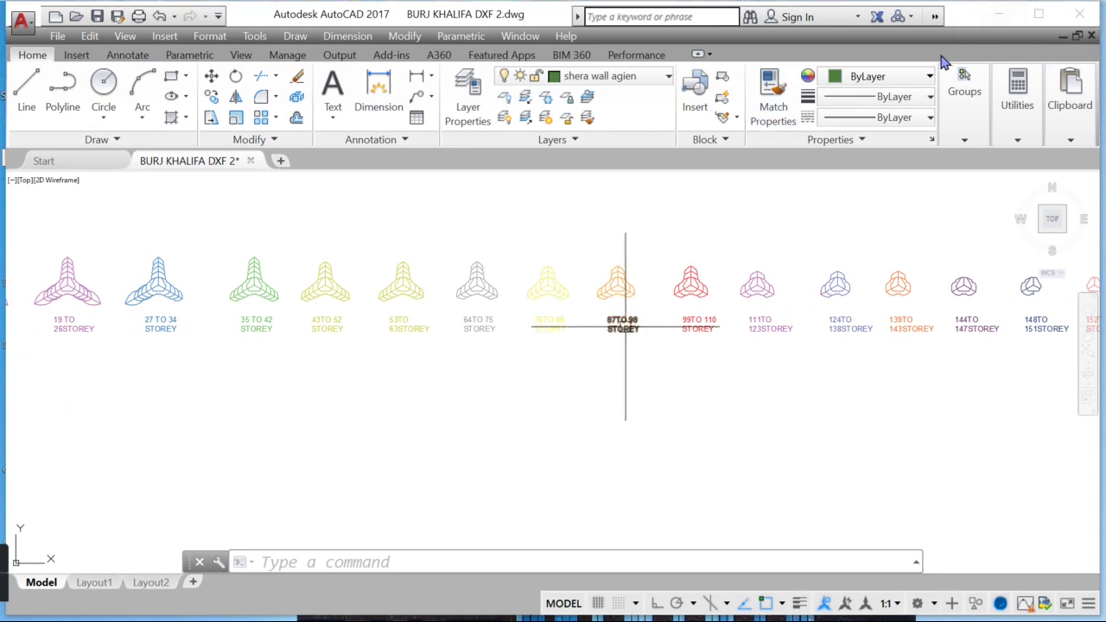
left_click(998, 14)
left_click(572, 18)
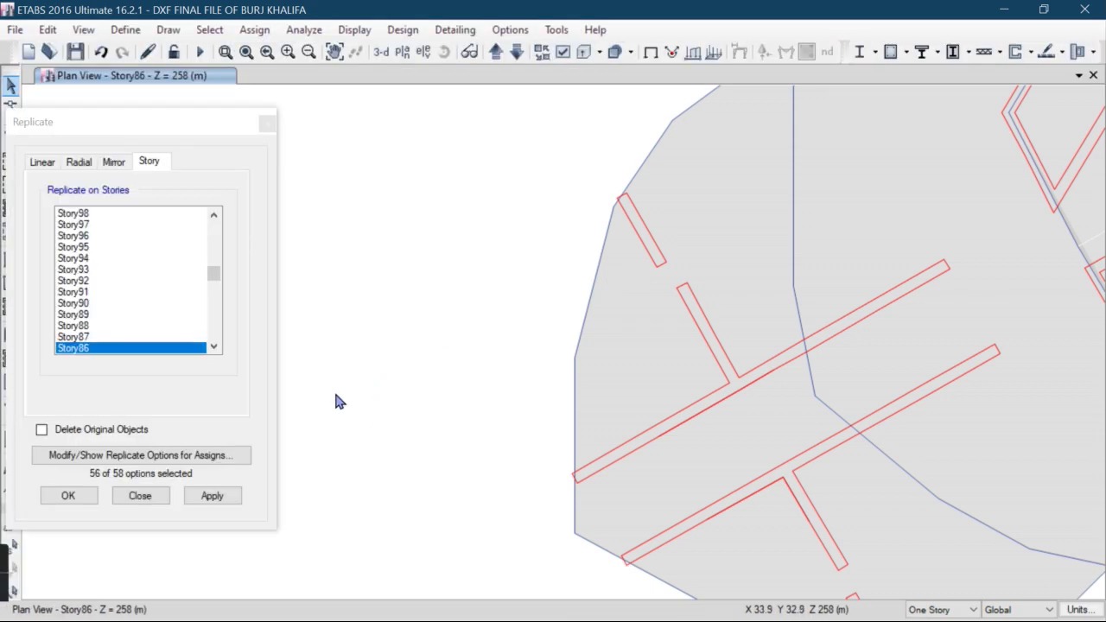
Delete the stray line left below the lower-left wing of the Story86 plan.
scroll(381, 419, "down", 5)
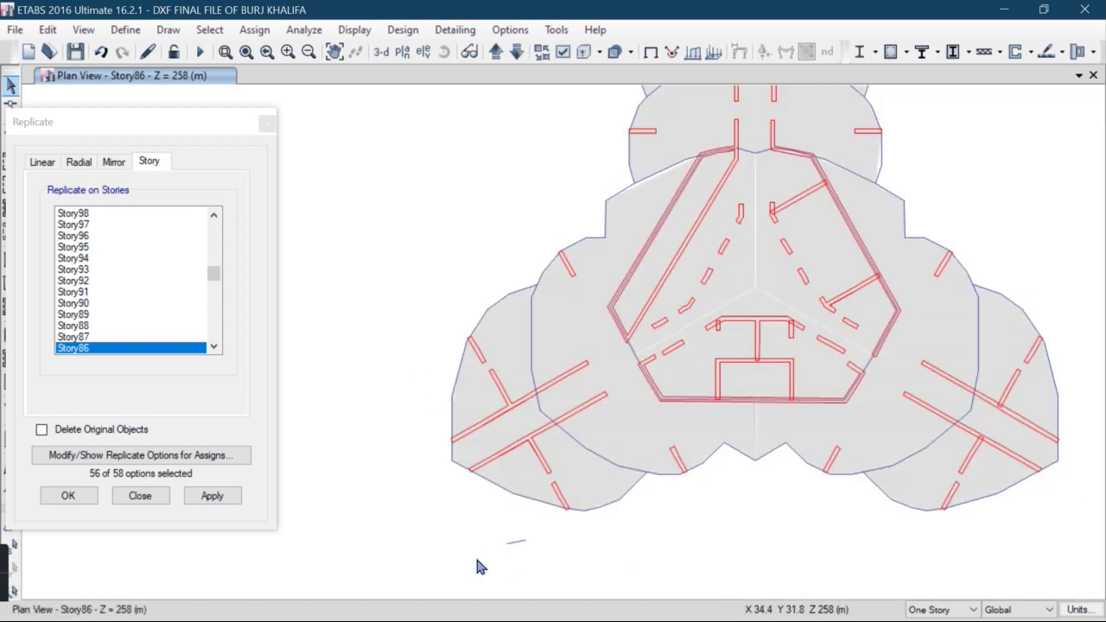
left_click_drag(474, 544, 581, 575)
scroll(549, 522, "down", 5)
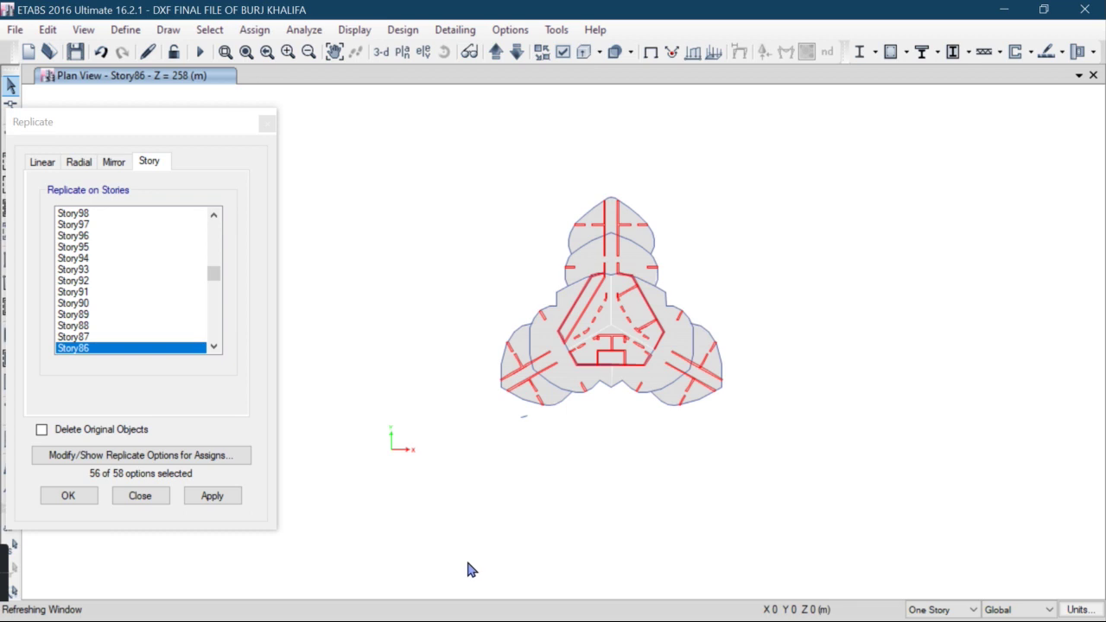
left_click(46, 31)
left_click(76, 168)
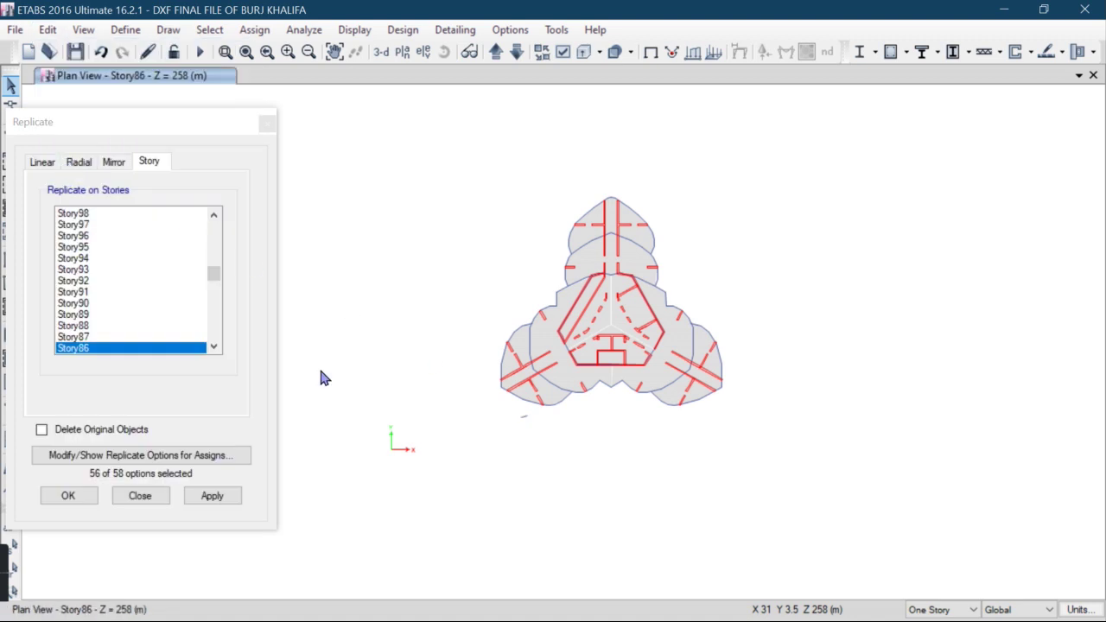
Select the whole Story86 floor plan and replicate it on Story87 through Story98.
left_click_drag(864, 193, 518, 375)
left_click_drag(472, 217, 812, 449)
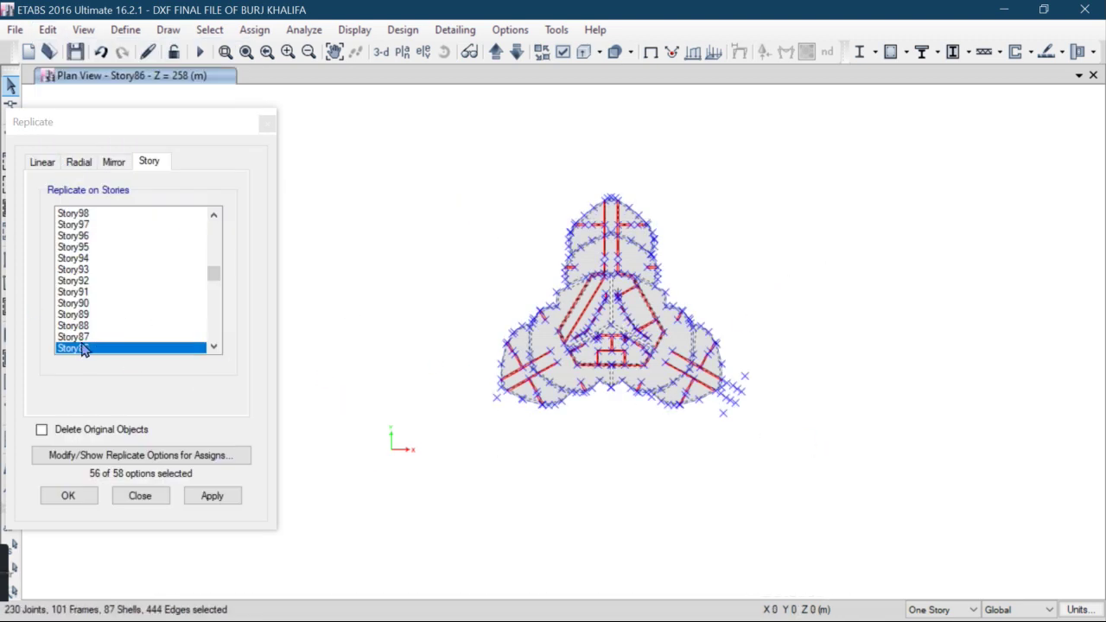
left_click(85, 339)
left_click_drag(88, 340, 125, 222)
left_click(211, 497)
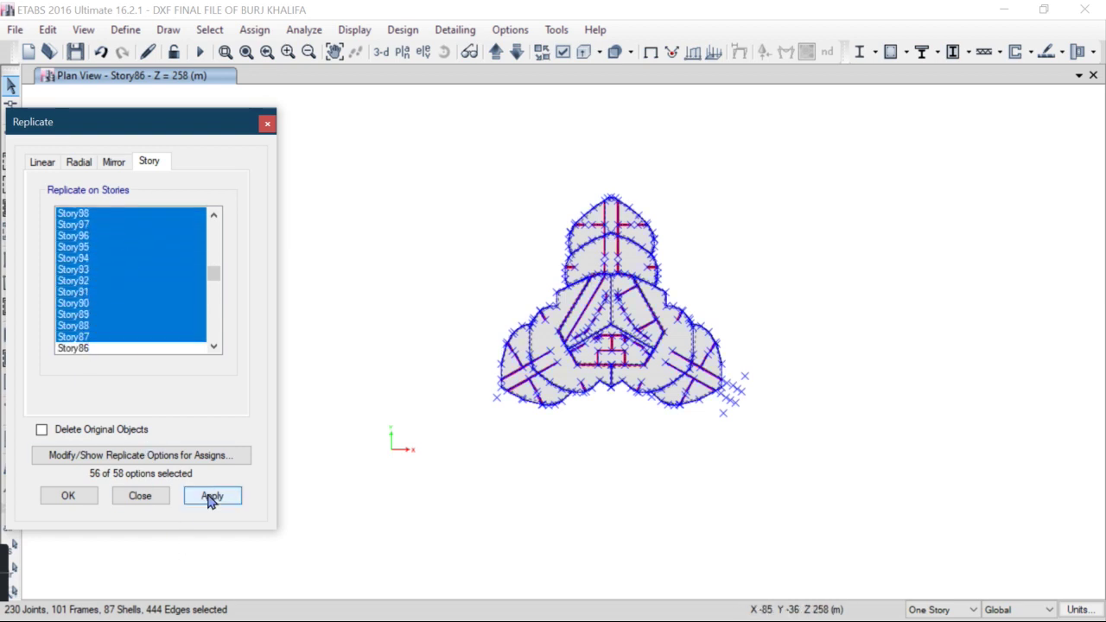
left_click(210, 498)
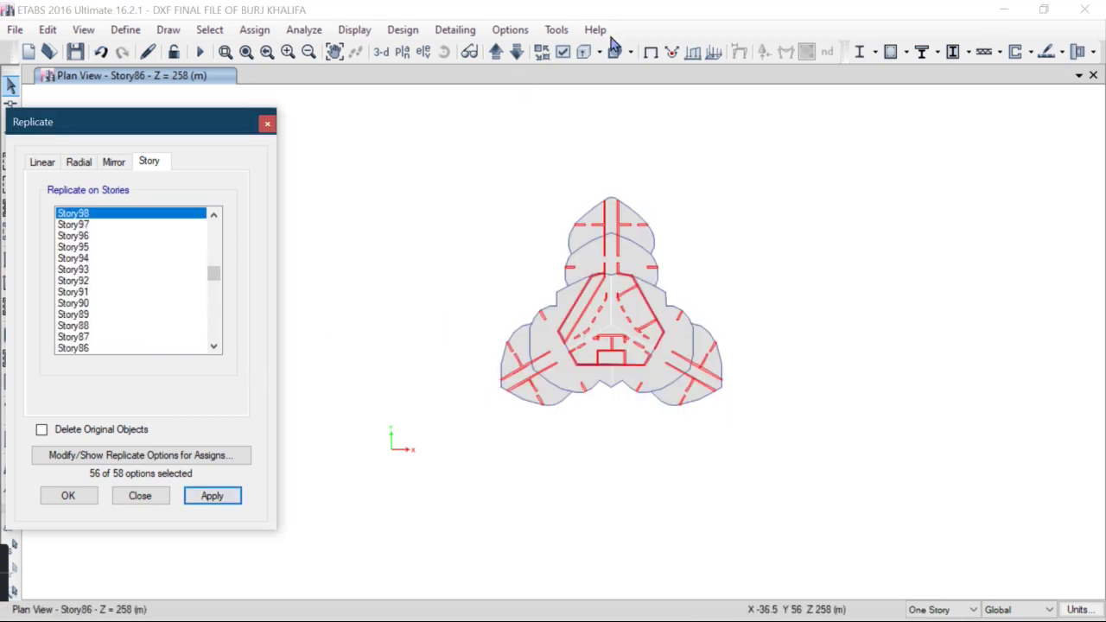
Switch to the AutoCAD drawing, check the floor outline for storeys 99 to 110, and return to the ETABS plan.
left_click(1044, 10)
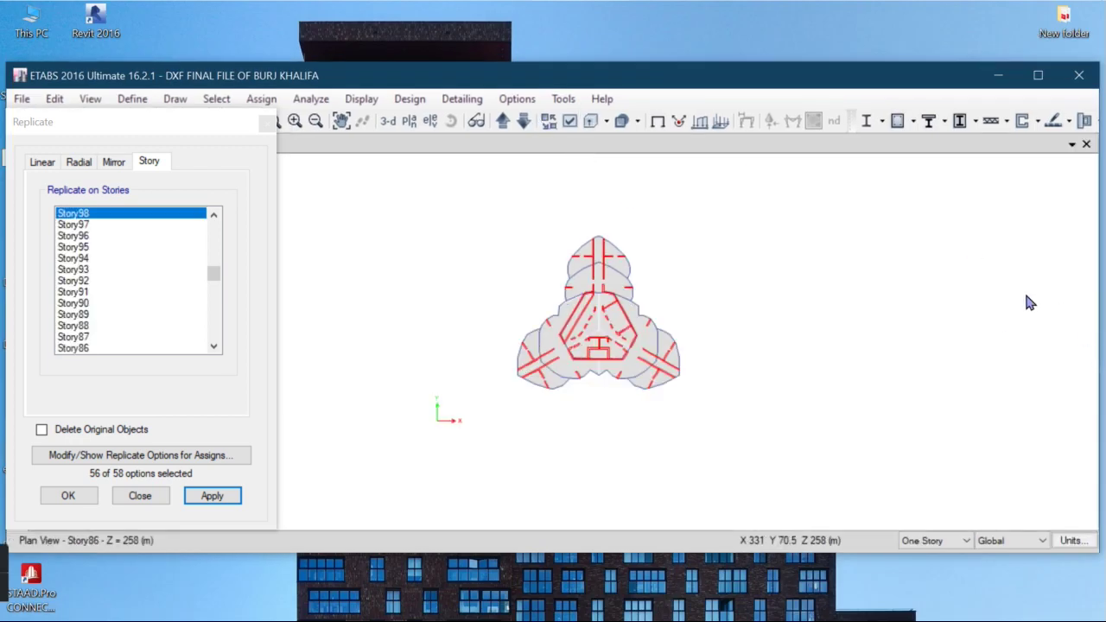
mouse_move(674, 13)
left_click(484, 18)
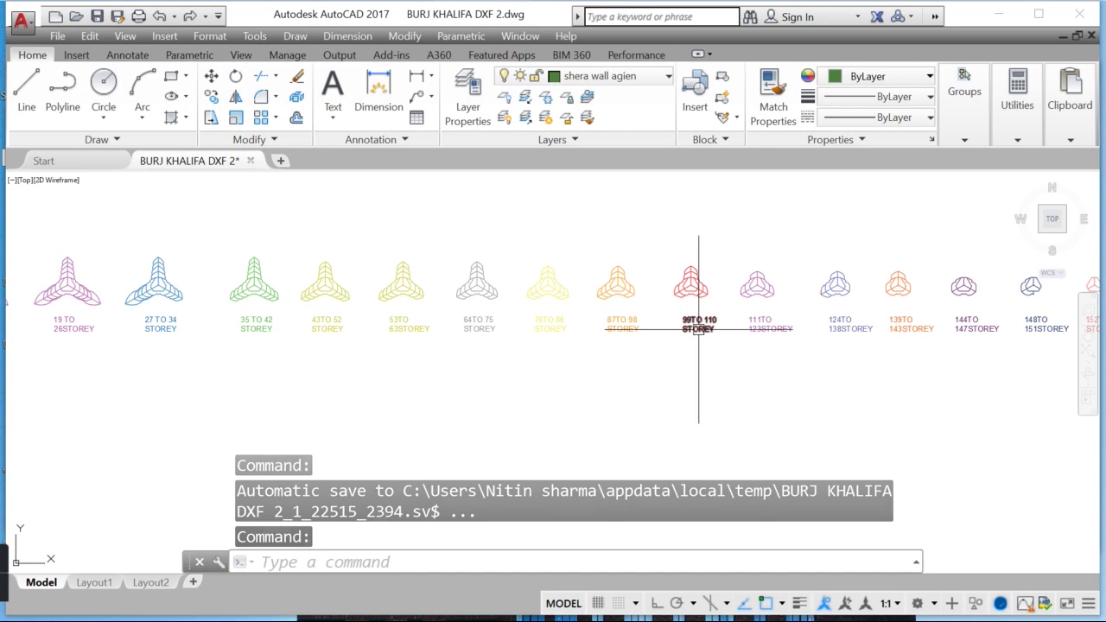
left_click(999, 17)
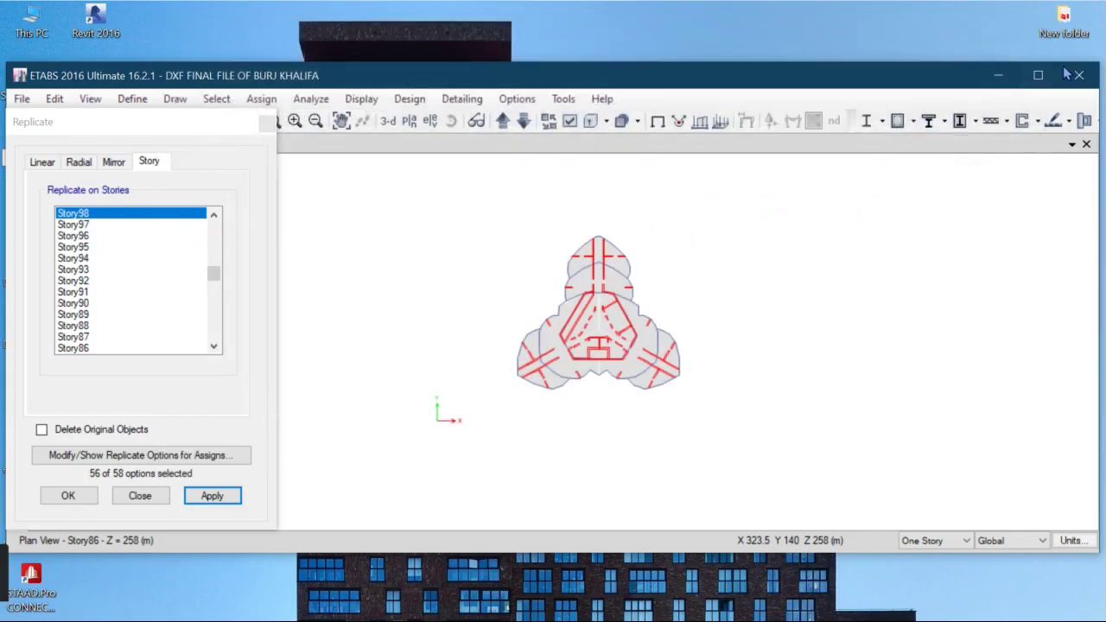
left_click(1038, 75)
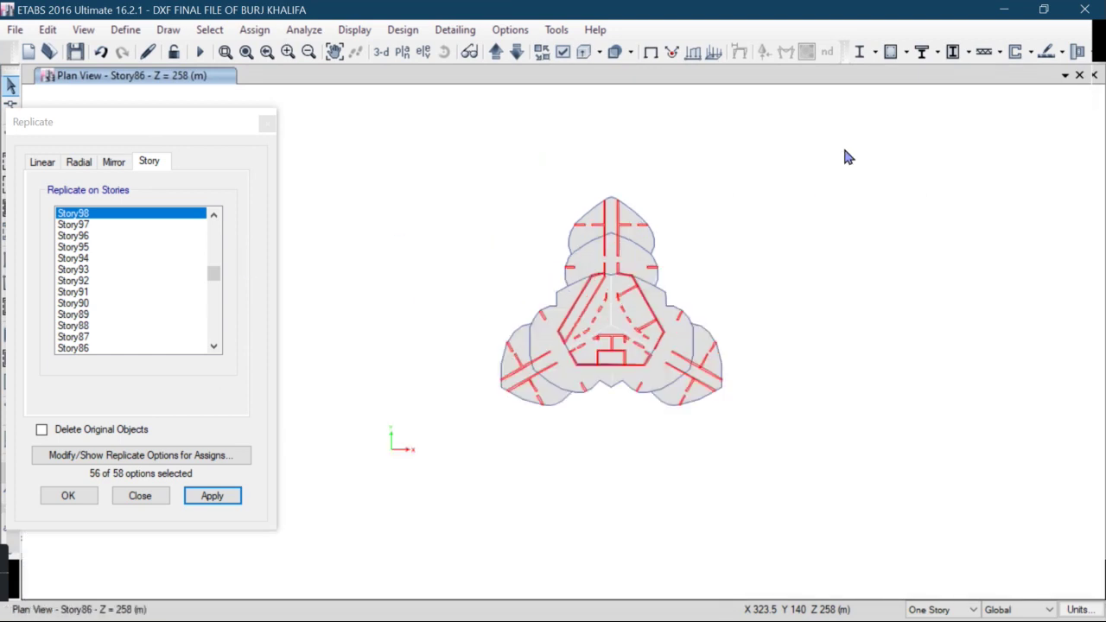
Delete the outermost segment of the upper wing from the Story86 plan, and mark Story99 through Story110 as replication targets.
scroll(570, 205, "up", 4)
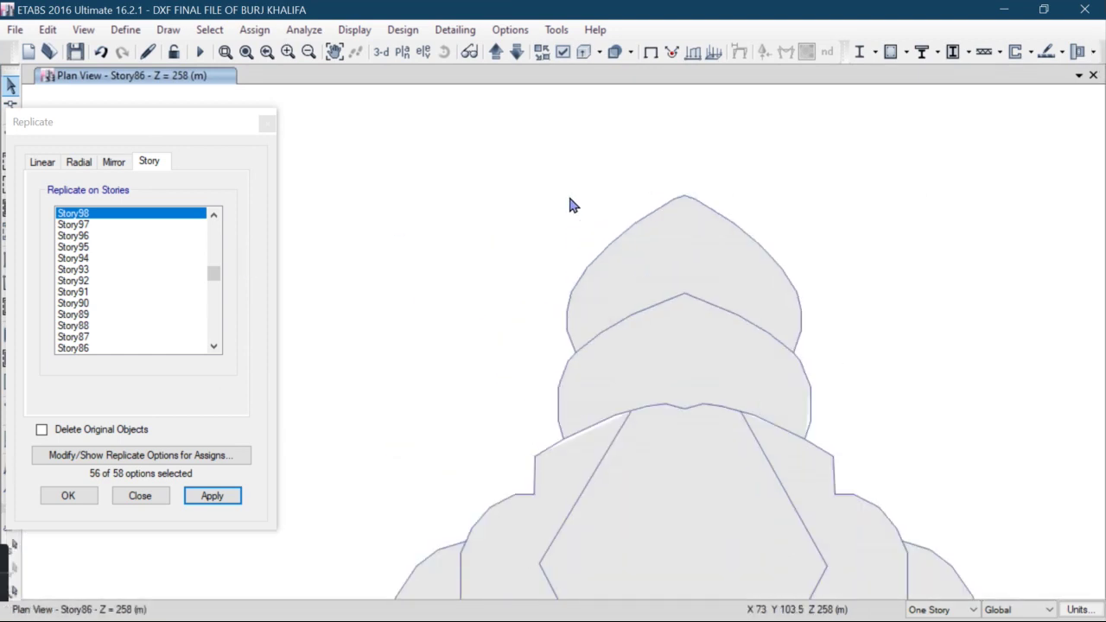
left_click(655, 252)
left_click_drag(524, 232, 661, 279)
left_click_drag(832, 256, 659, 282)
left_click_drag(469, 284, 598, 339)
left_click_drag(615, 252, 574, 345)
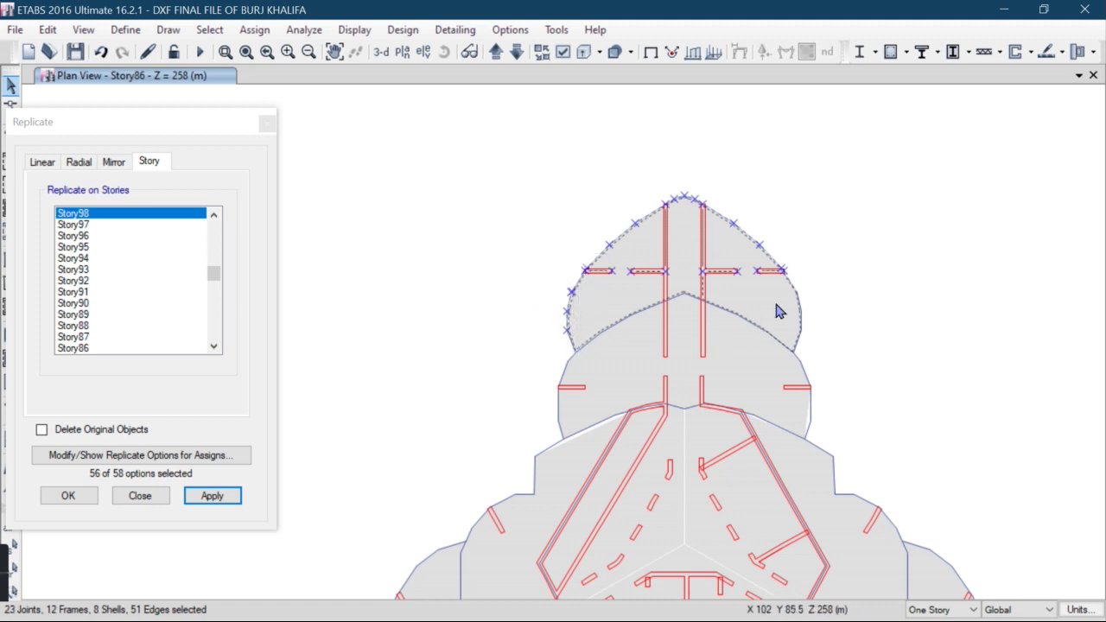
left_click_drag(781, 244, 829, 323)
left_click_drag(849, 286, 797, 331)
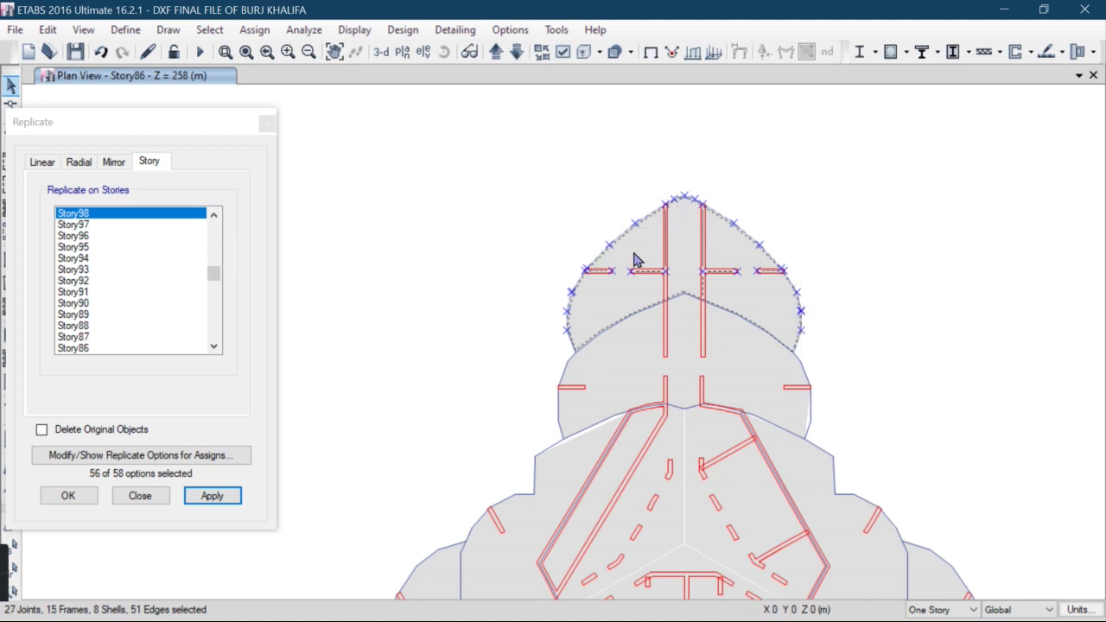
scroll(659, 294, "up", 3)
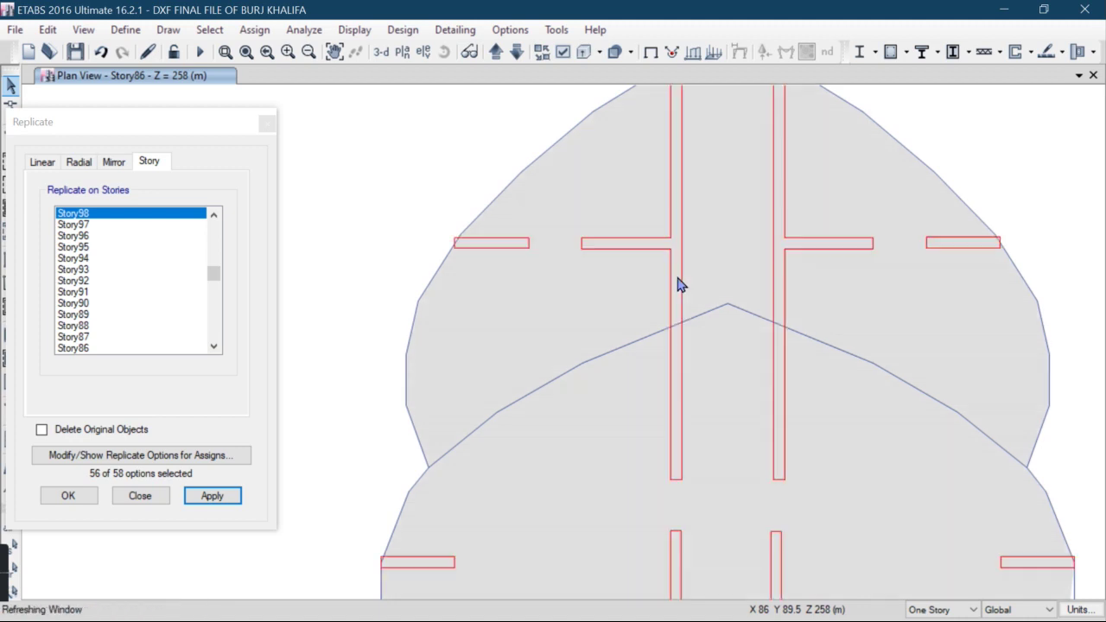
left_click(588, 223)
left_click_drag(450, 323, 391, 414)
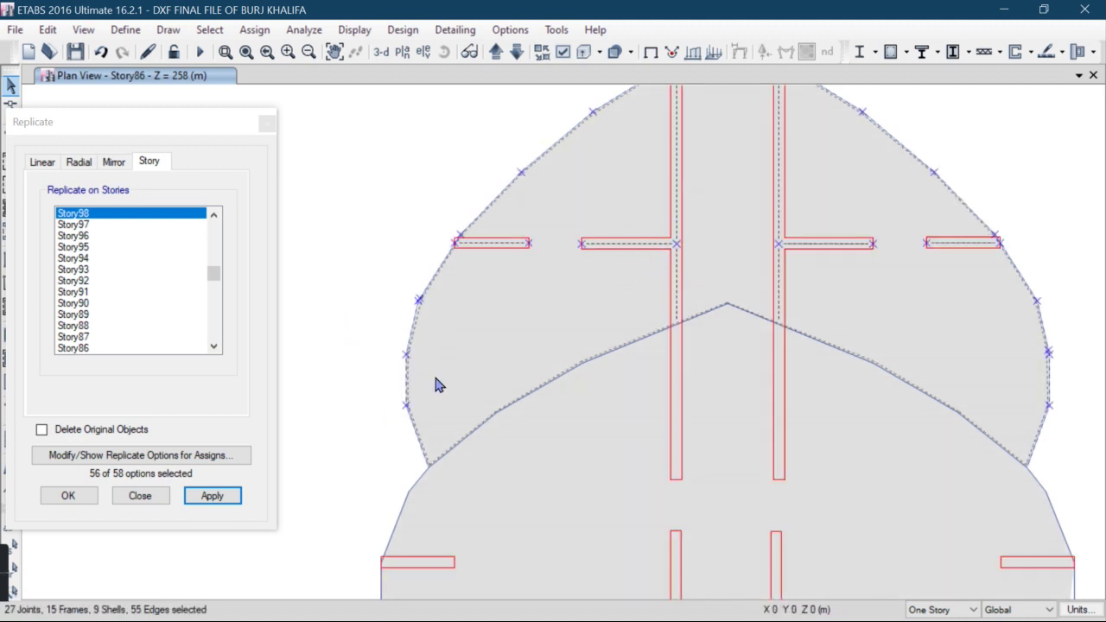
scroll(147, 275, "up", 4)
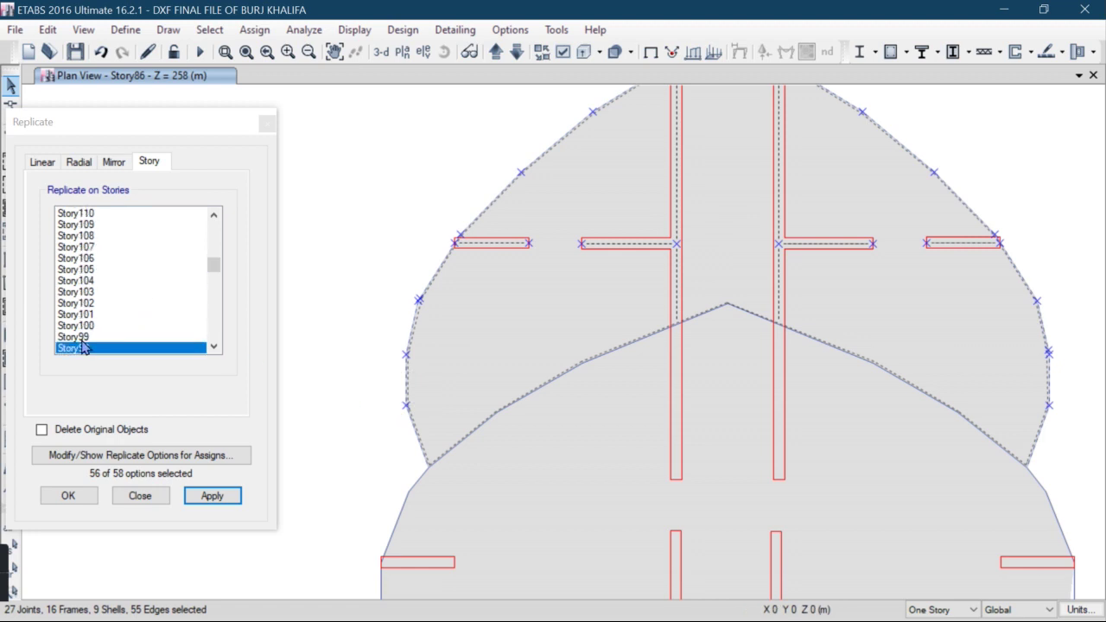
left_click(82, 345)
left_click(89, 339)
left_click_drag(93, 339, 121, 217)
left_click(48, 30)
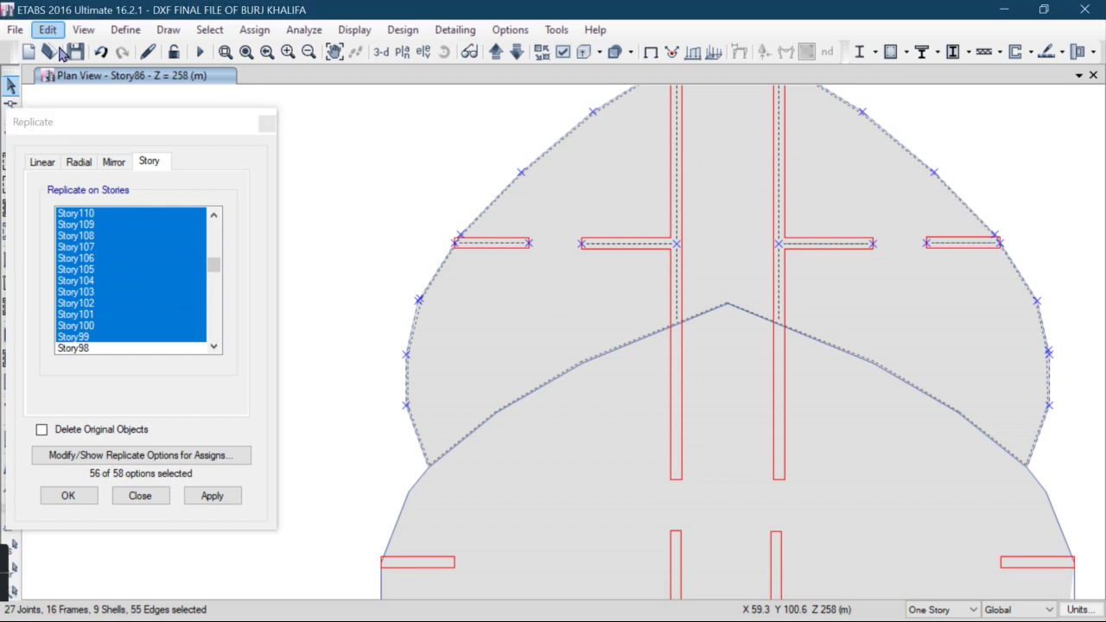
left_click(47, 29)
left_click(201, 241)
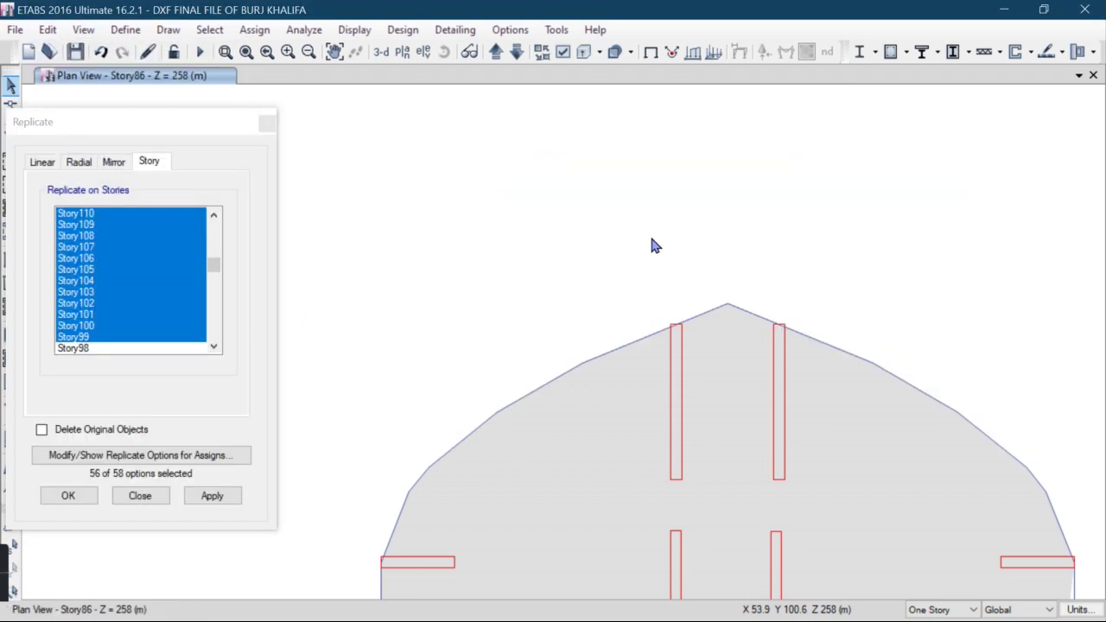
Delete the stray joints left beyond the tips of the upper and lower-right wings of the Story86 plan.
scroll(654, 246, "down", 2)
scroll(655, 237, "down", 4)
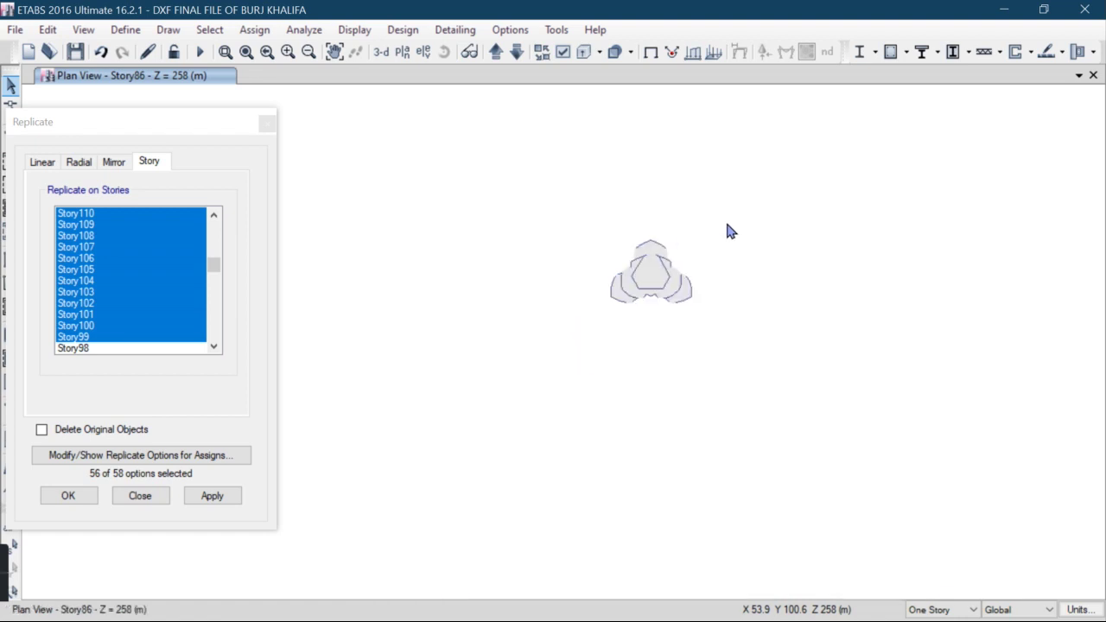
left_click_drag(603, 354, 748, 208)
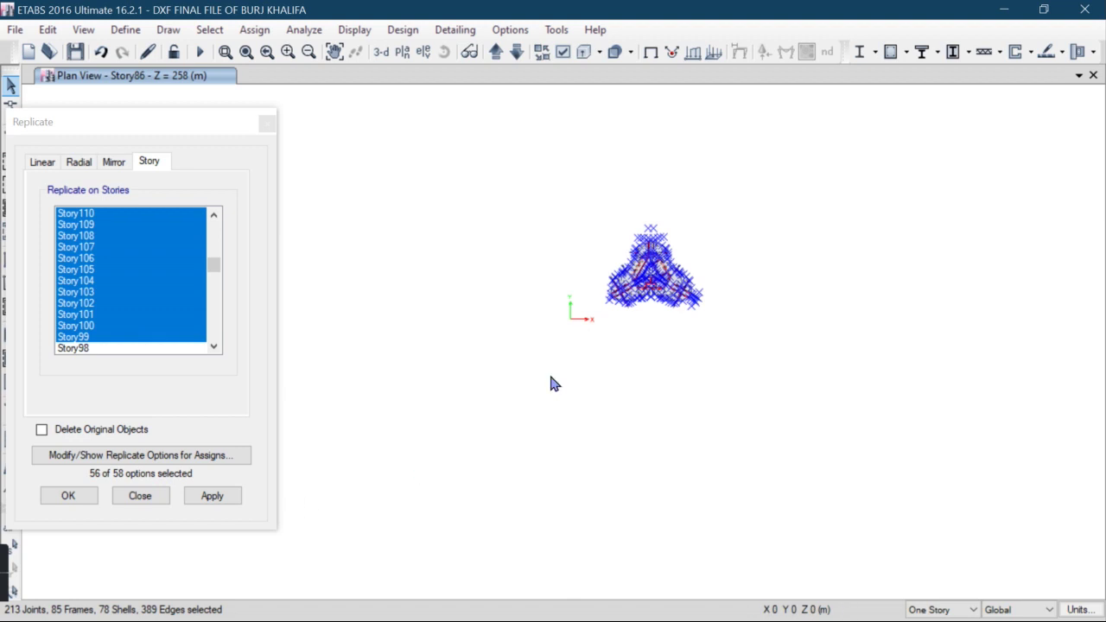
scroll(663, 237, "up", 2)
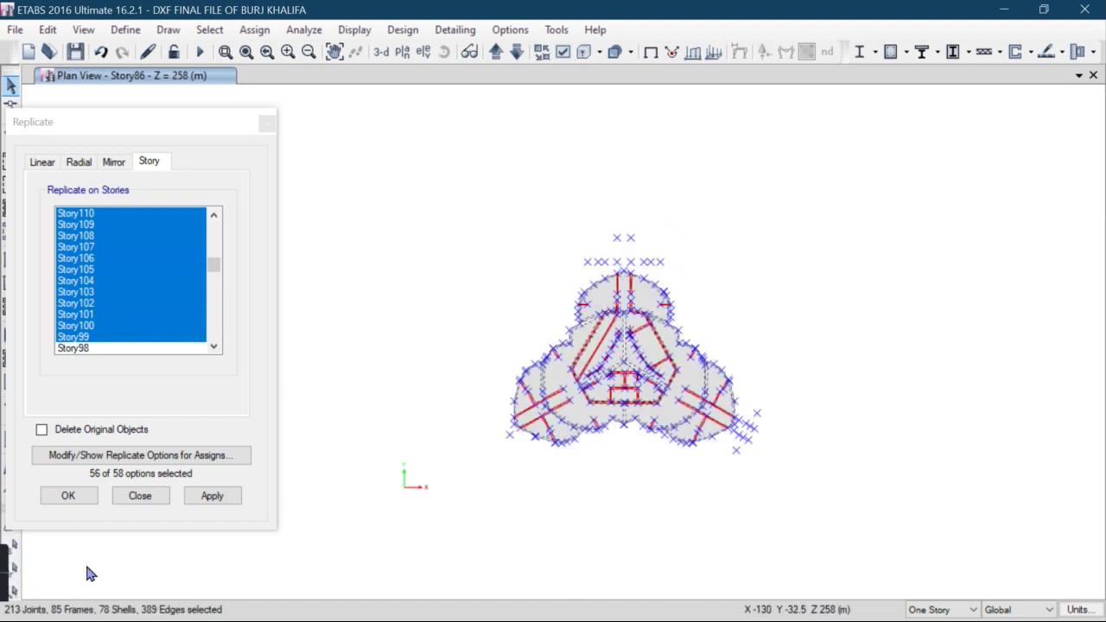
left_click(14, 571)
left_click_drag(717, 213, 726, 317)
left_click_drag(682, 279, 742, 349)
left_click_drag(755, 309, 712, 359)
left_click_drag(604, 432, 683, 469)
left_click_drag(767, 349, 743, 450)
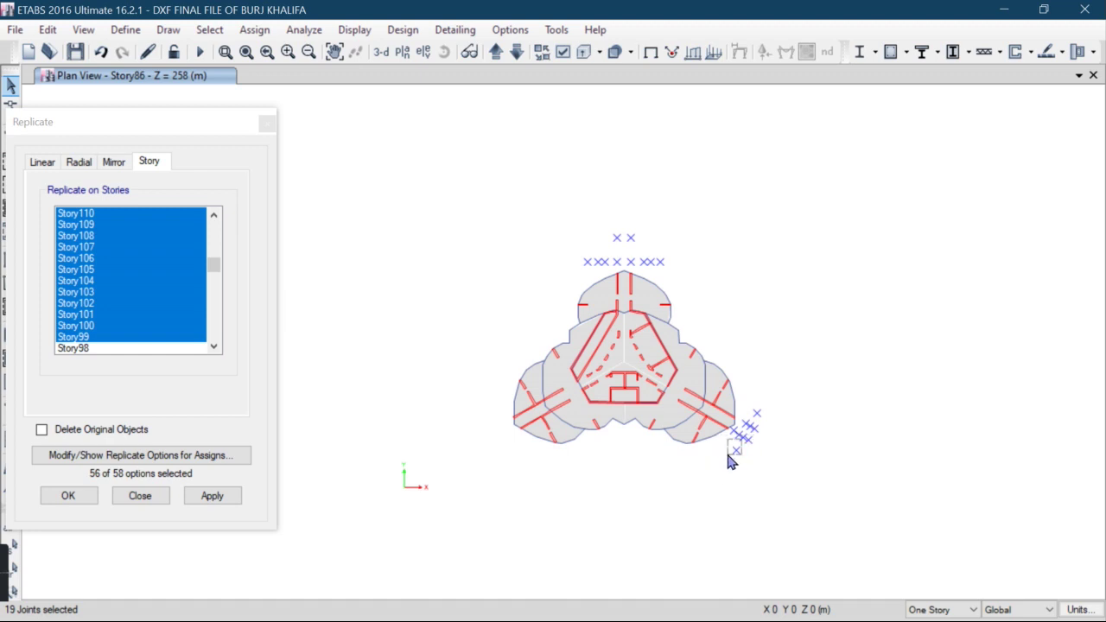
left_click(48, 29)
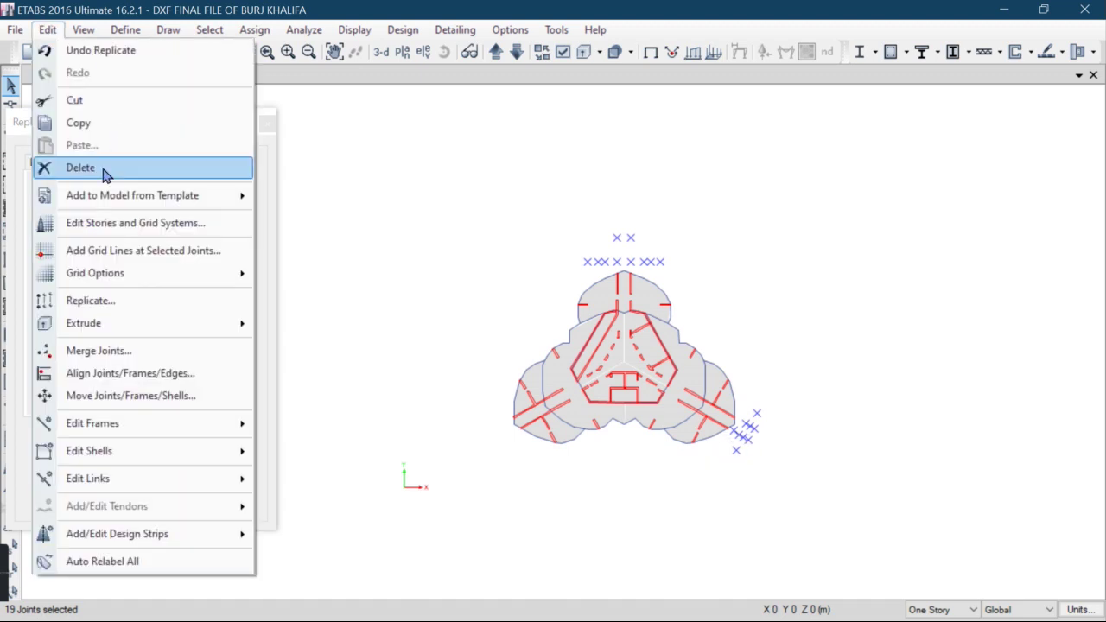
left_click(108, 171)
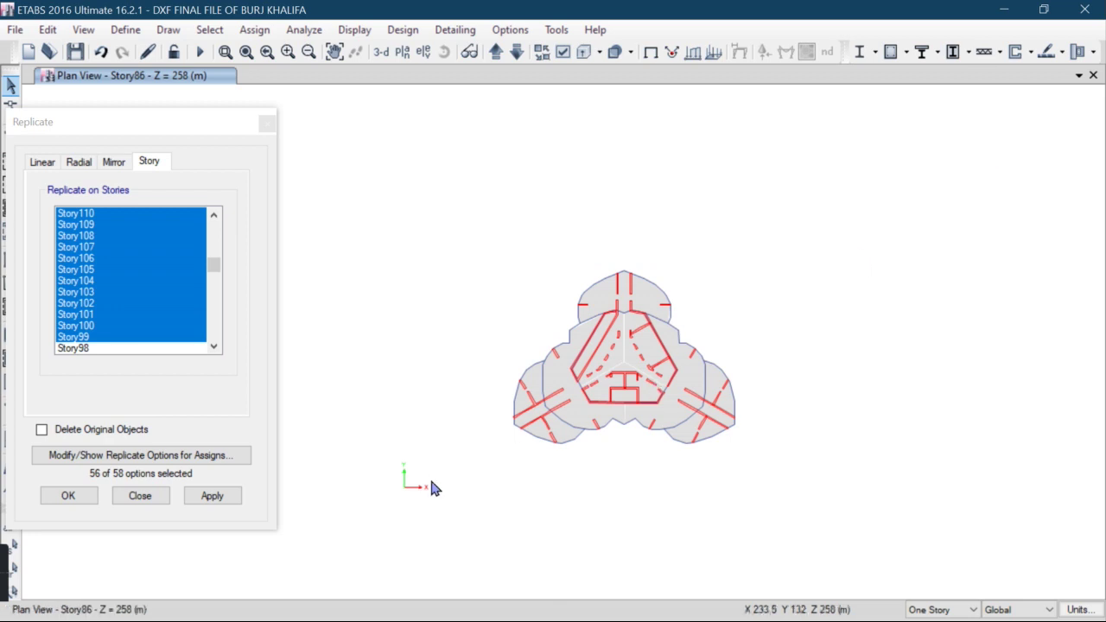
Check the whole plan for leftover joints and try to delete the stray ones above the upper wing.
left_click_drag(435, 486, 975, 164)
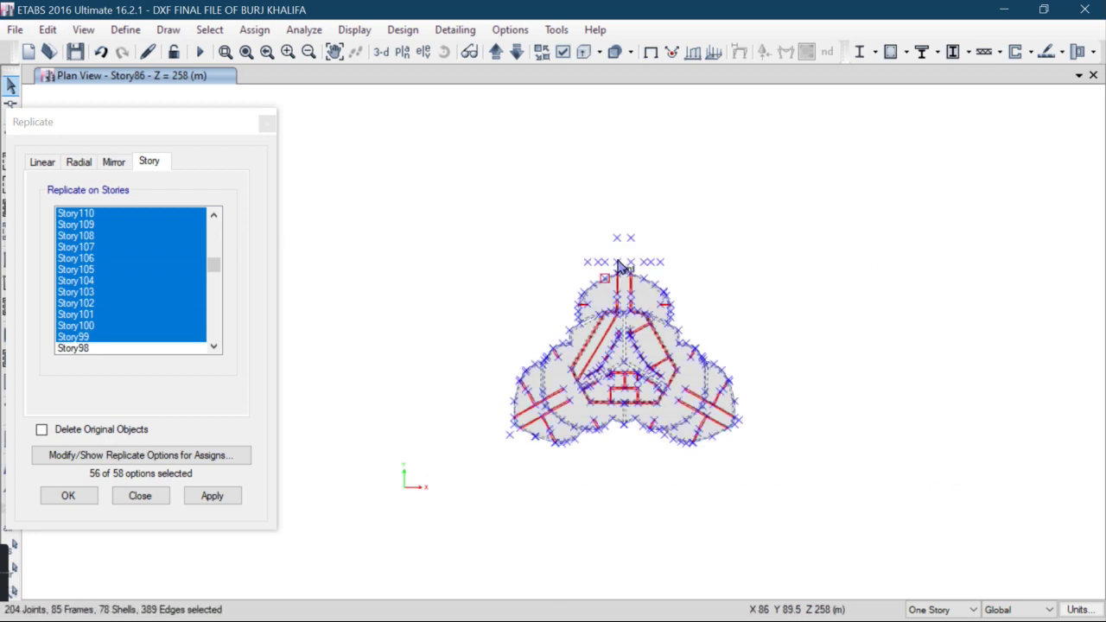
left_click(48, 29)
left_click(14, 572)
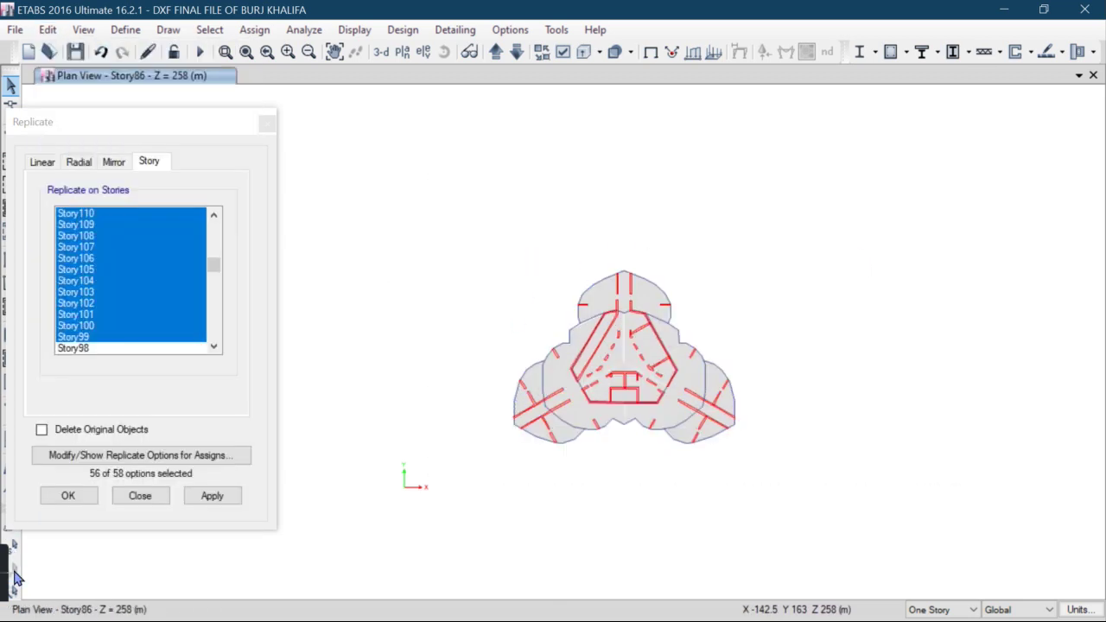
left_click_drag(692, 197, 558, 268)
left_click(48, 30)
left_click(80, 168)
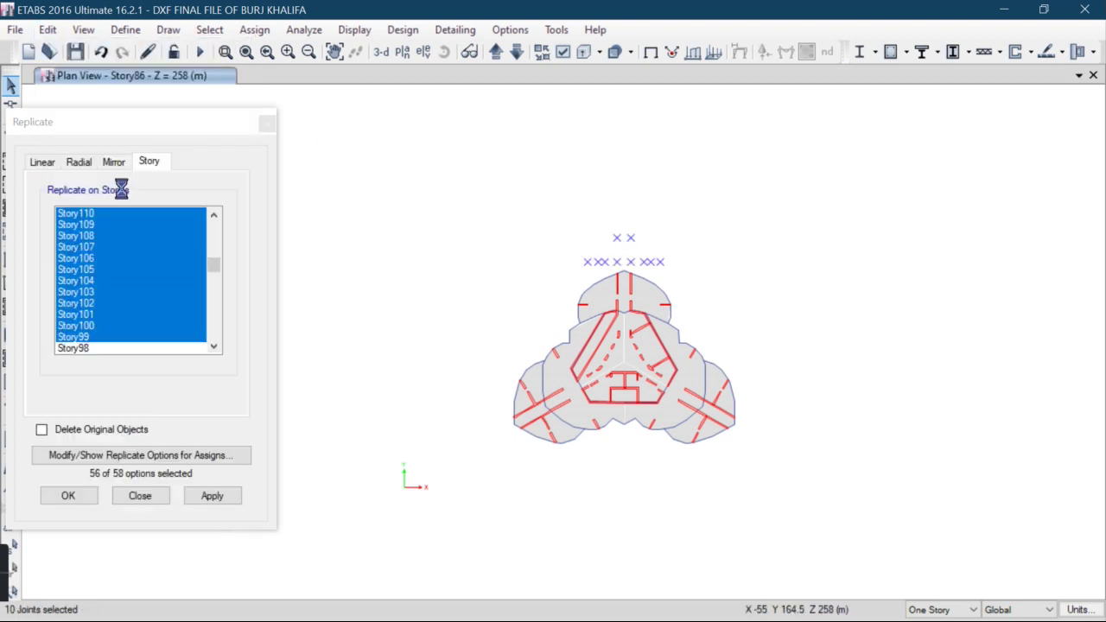
key("ctrl+a")
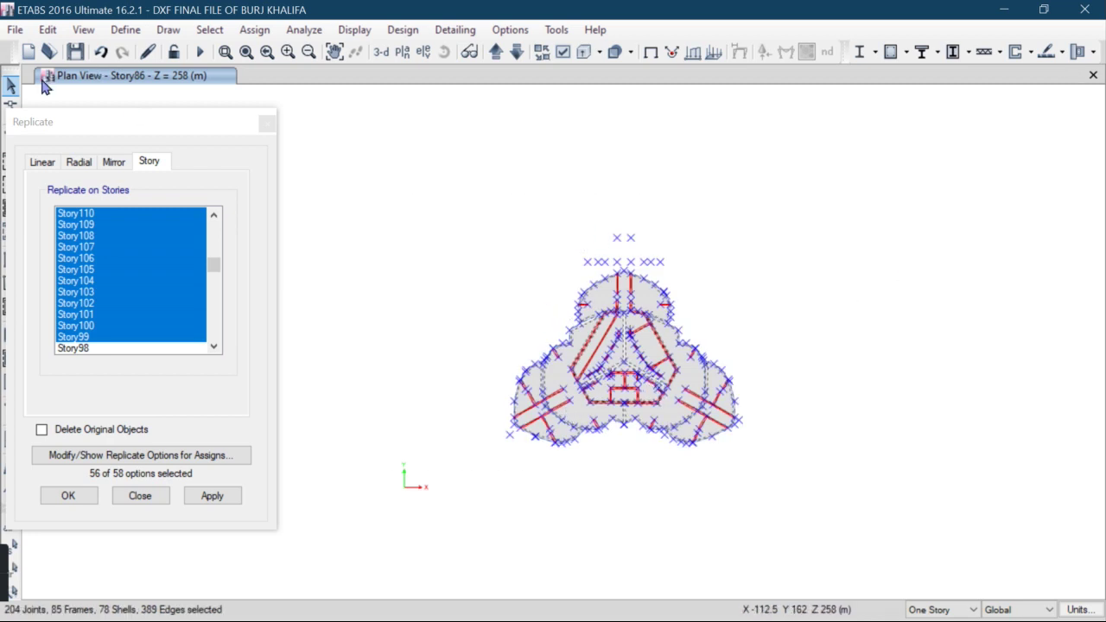
mouse_move(6, 572)
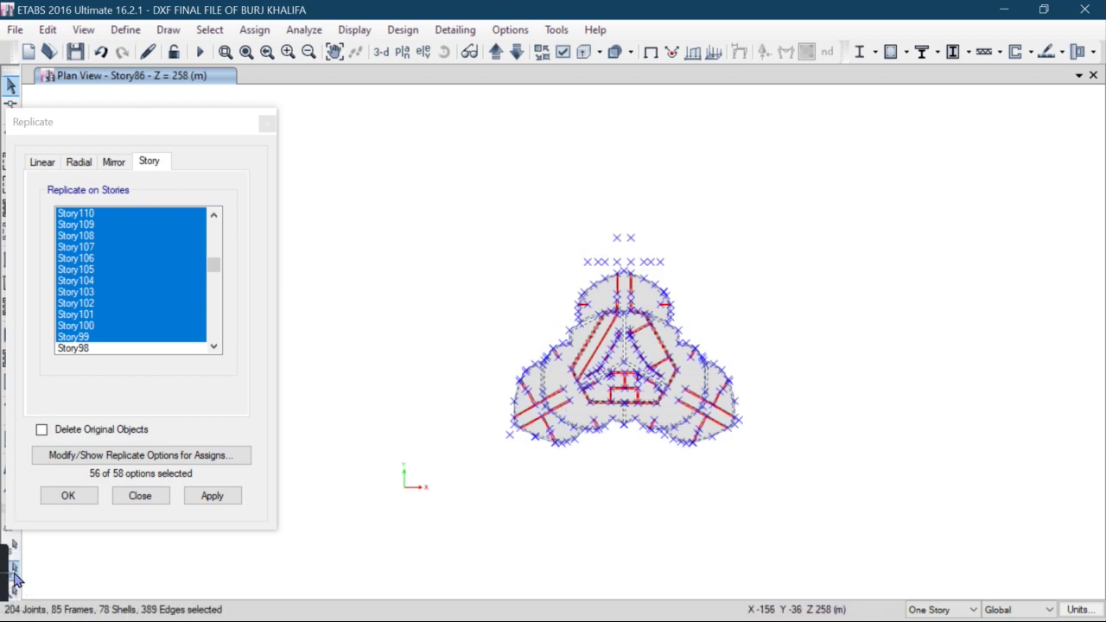
left_click(13, 591)
left_click_drag(556, 183, 692, 270)
left_click_drag(720, 205, 520, 272)
left_click_drag(546, 203, 683, 303)
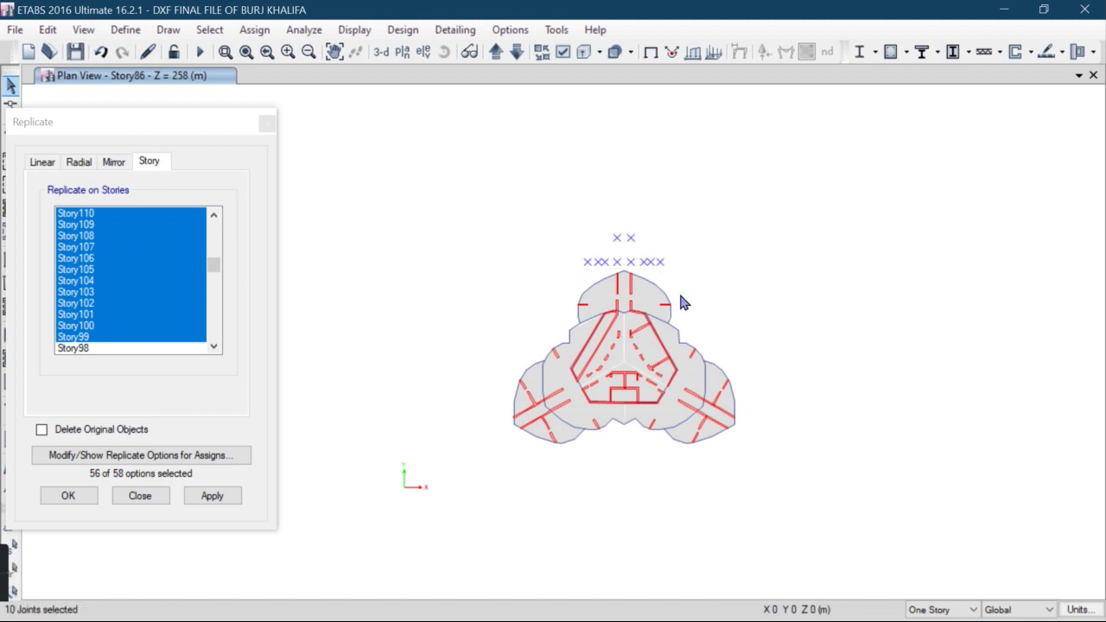
left_click(48, 29)
left_click(87, 166)
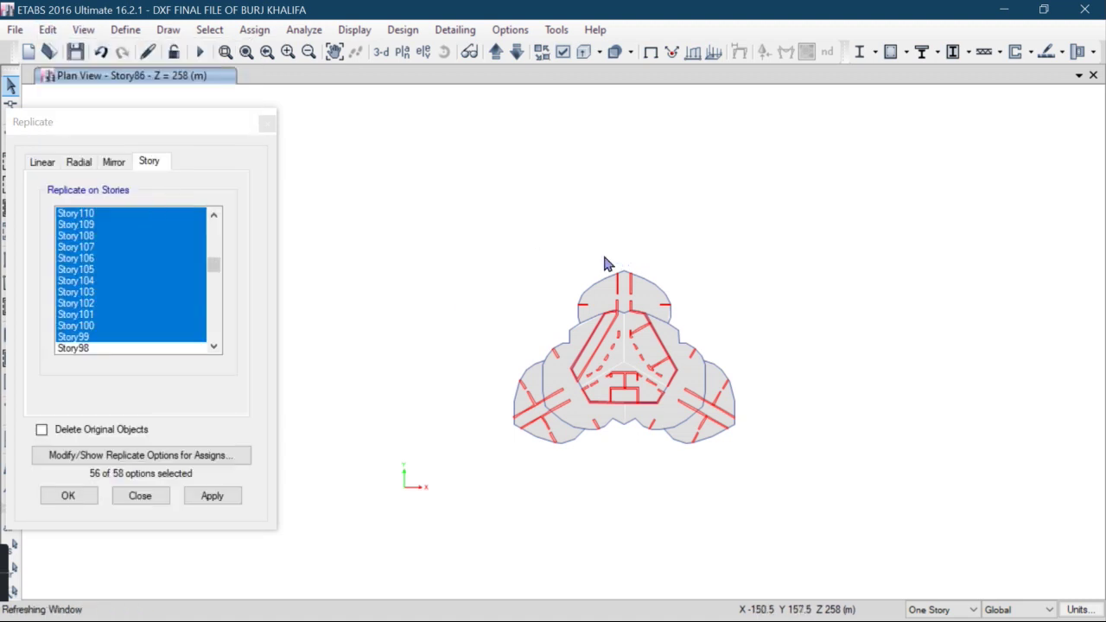
Select the whole trimmed Story86 floor plan and replicate it on Story99 through Story110.
left_click_drag(489, 164, 880, 510)
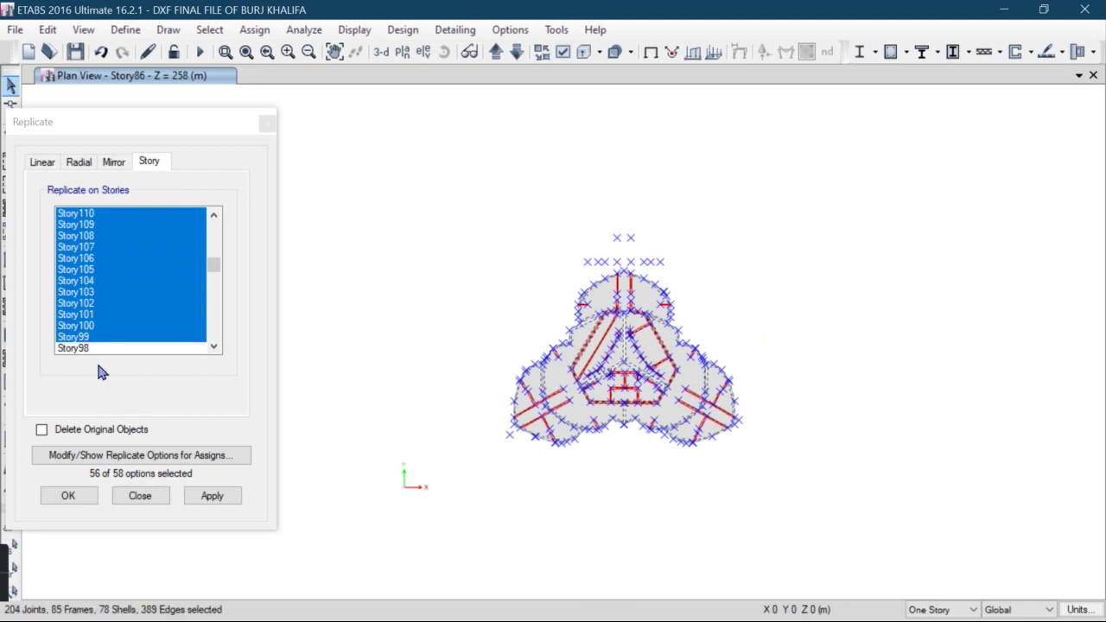
left_click(213, 500)
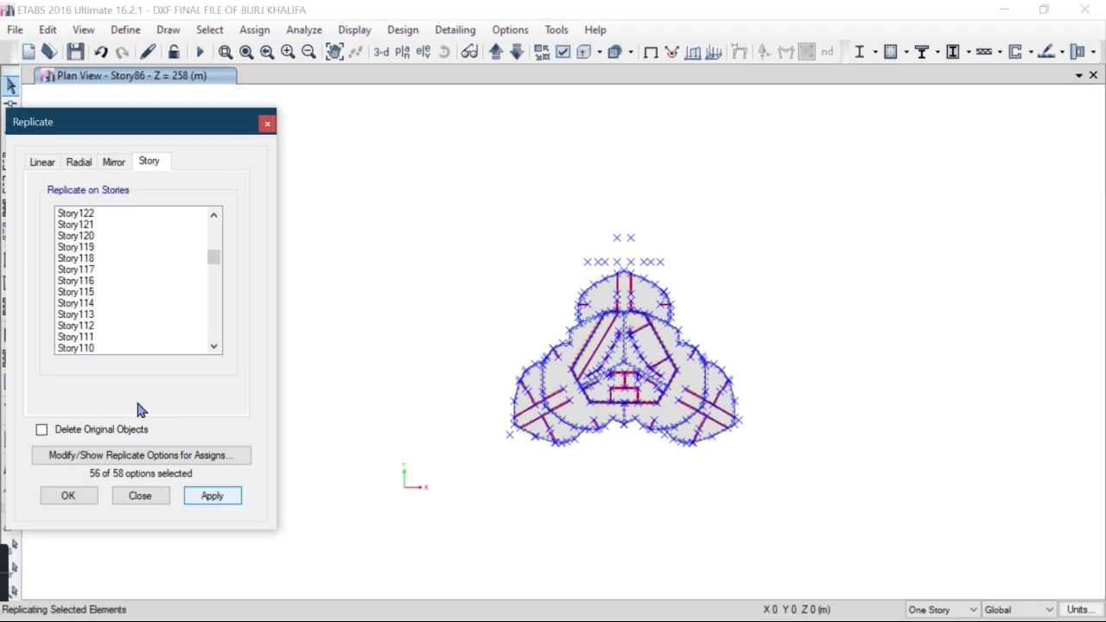
scroll(161, 286, "down", 4)
left_click(146, 284)
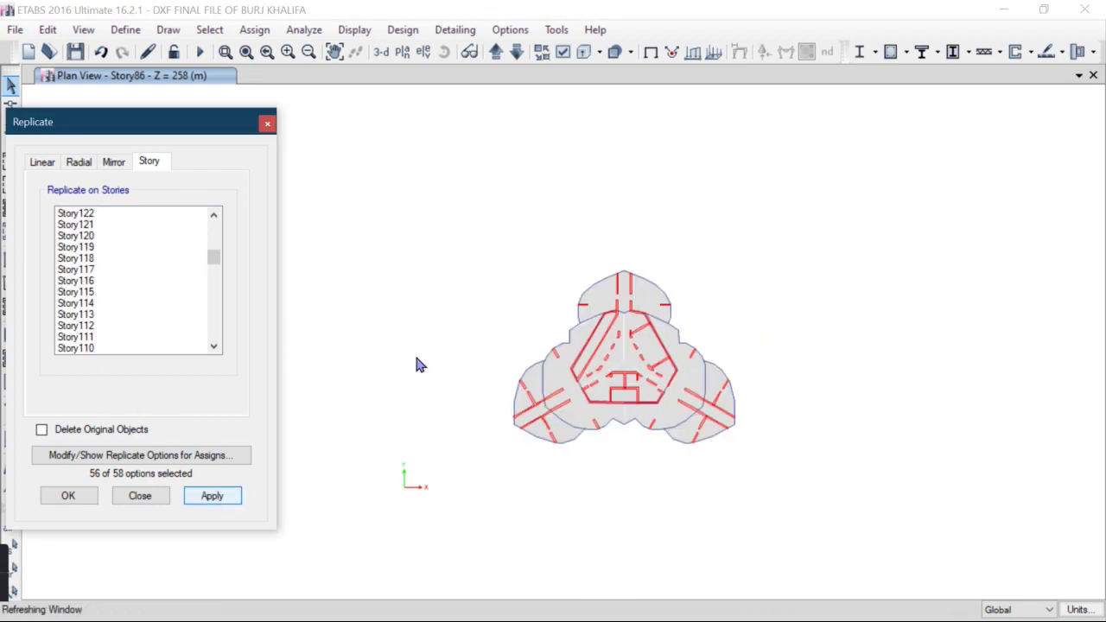
Select the complete Story86 floor plan again and replicate it on Story99 through Story109.
left_click(776, 235)
left_click_drag(776, 235, 519, 439)
left_click_drag(529, 302, 835, 478)
left_click_drag(516, 478, 427, 393)
left_click_drag(479, 355, 703, 493)
left_click_drag(838, 298, 559, 445)
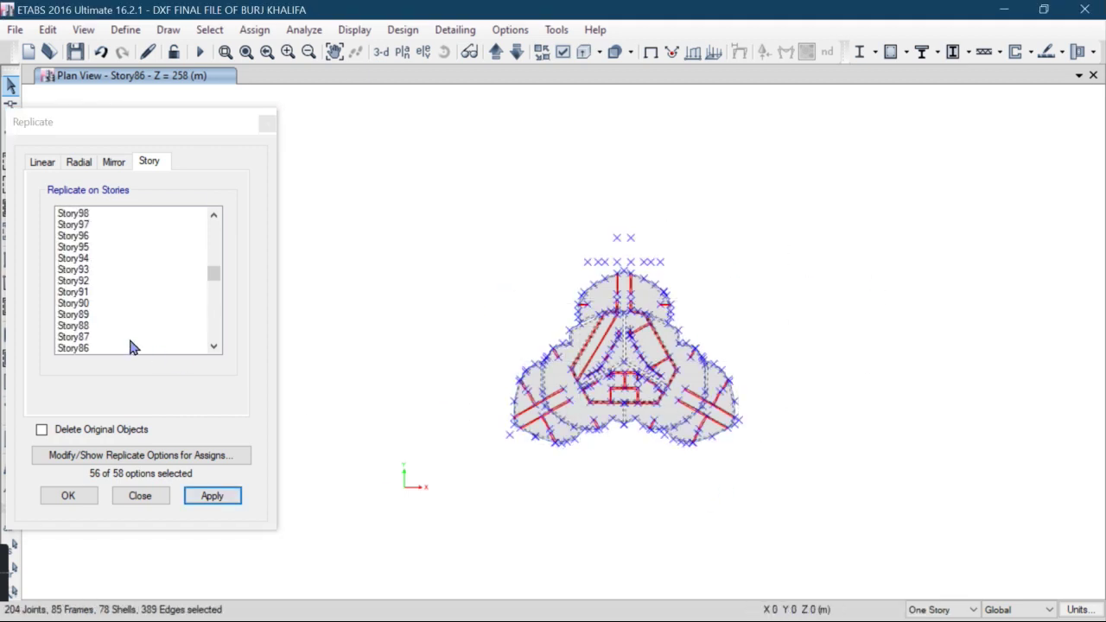
scroll(123, 333, "up", 4)
left_click(94, 339)
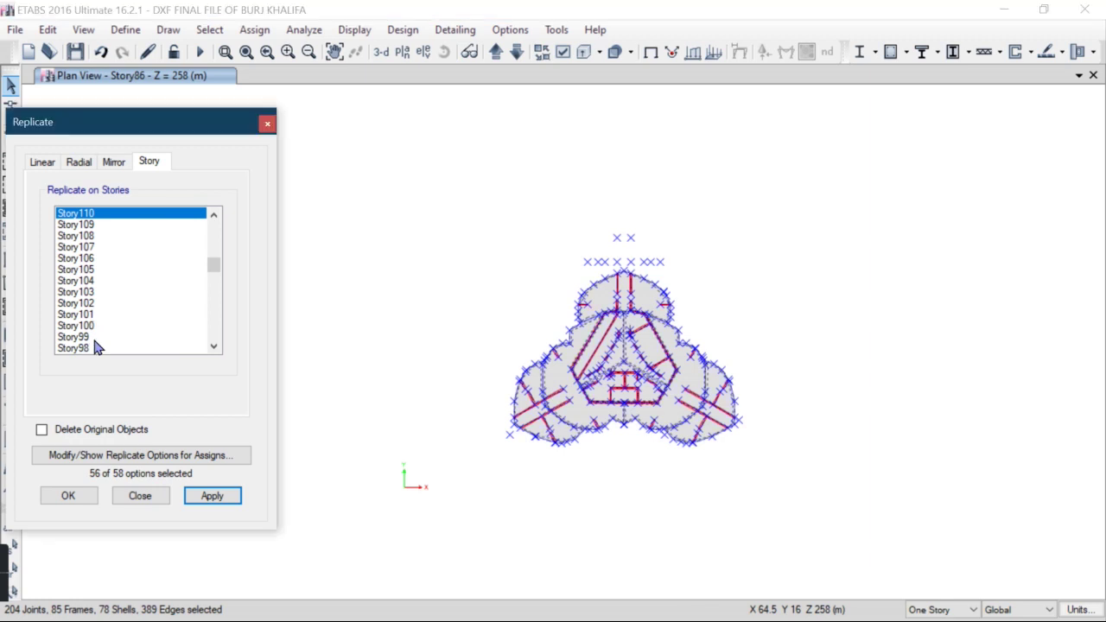
scroll(95, 339, "up", 4)
left_click(94, 339)
scroll(132, 300, "down", 4)
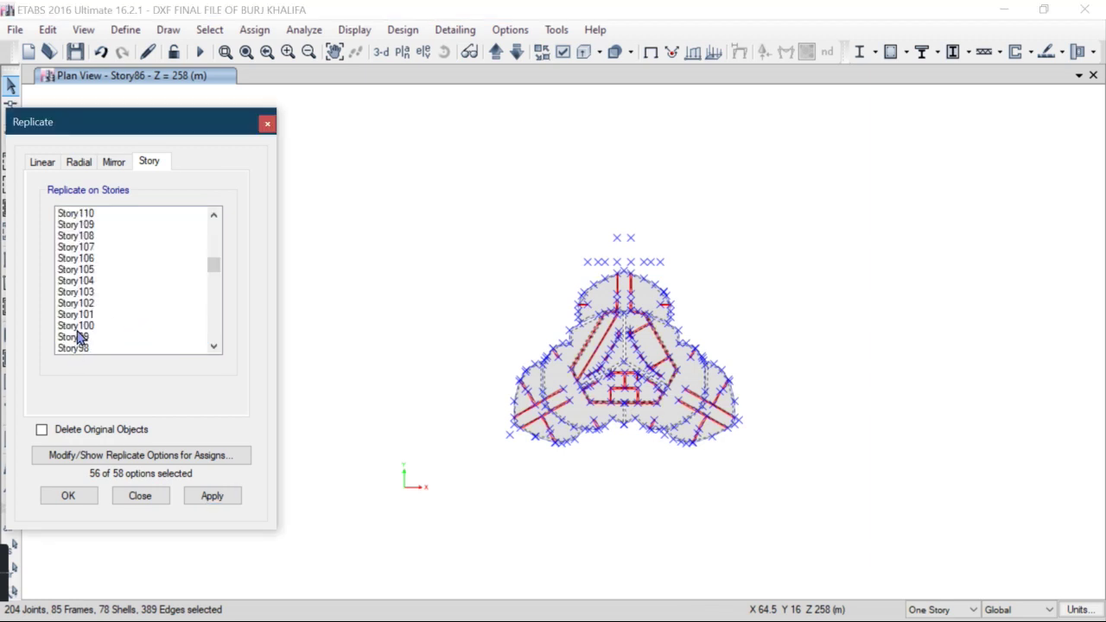
left_click(81, 339)
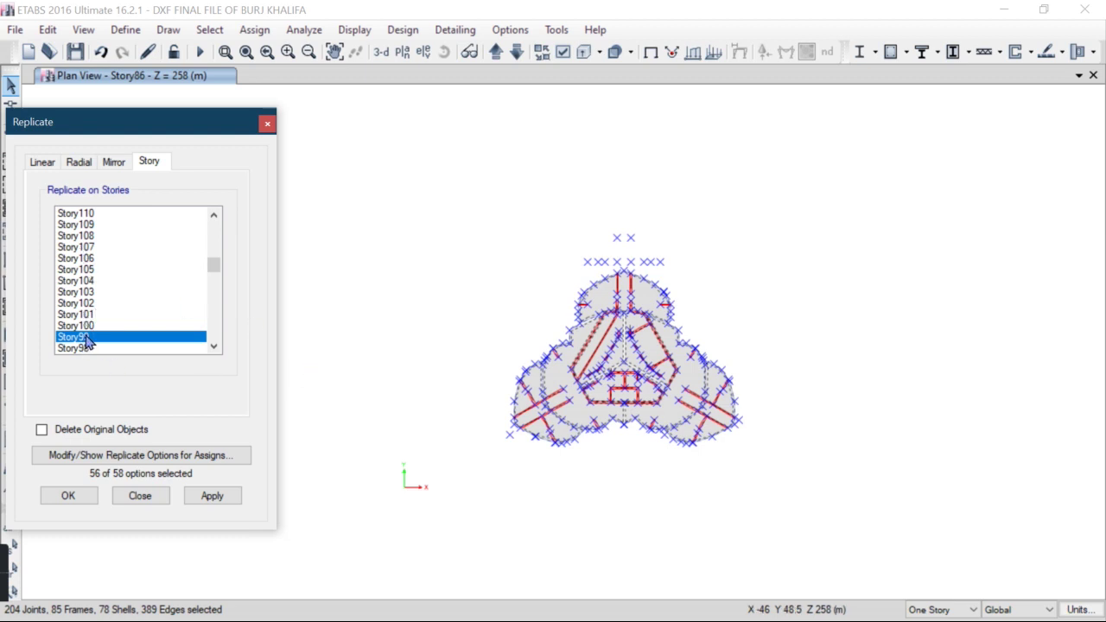
left_click_drag(87, 341, 106, 225)
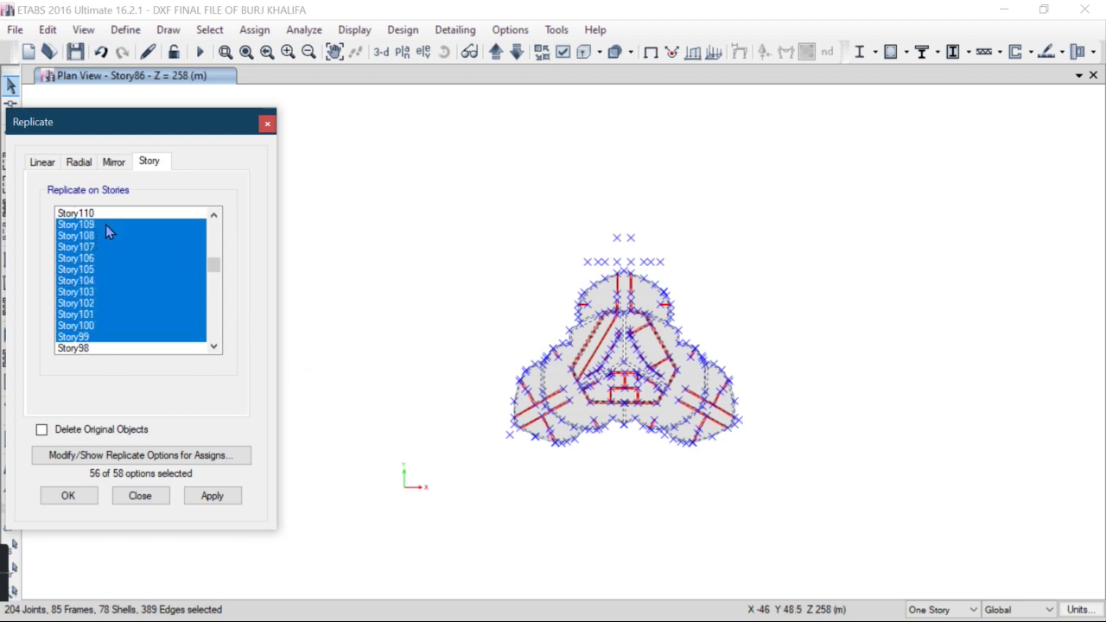
left_click(214, 501)
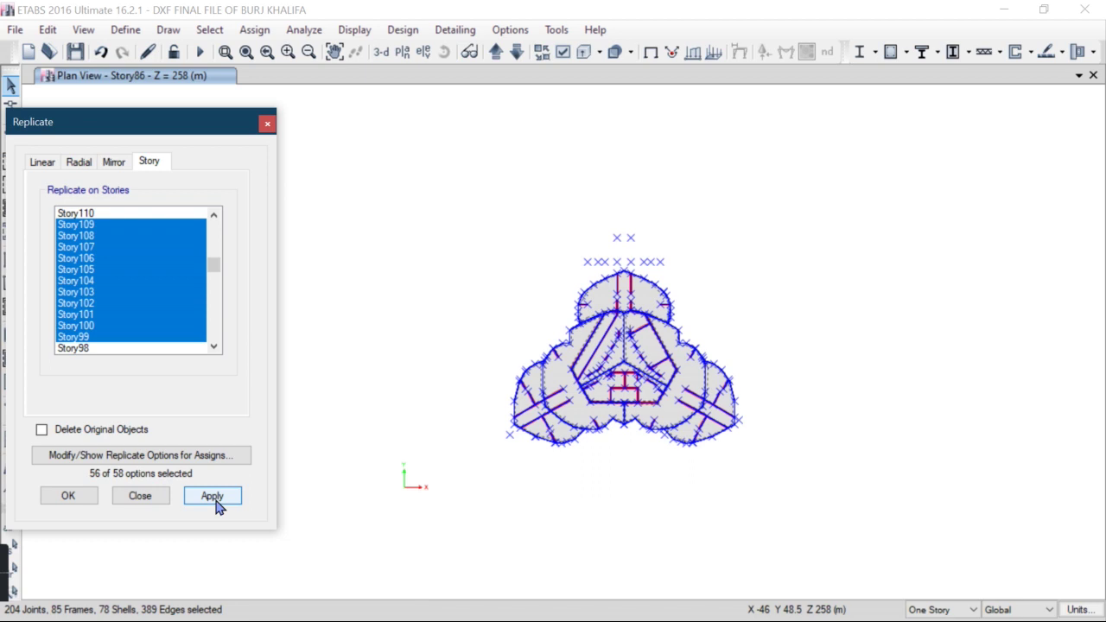
left_click(217, 501)
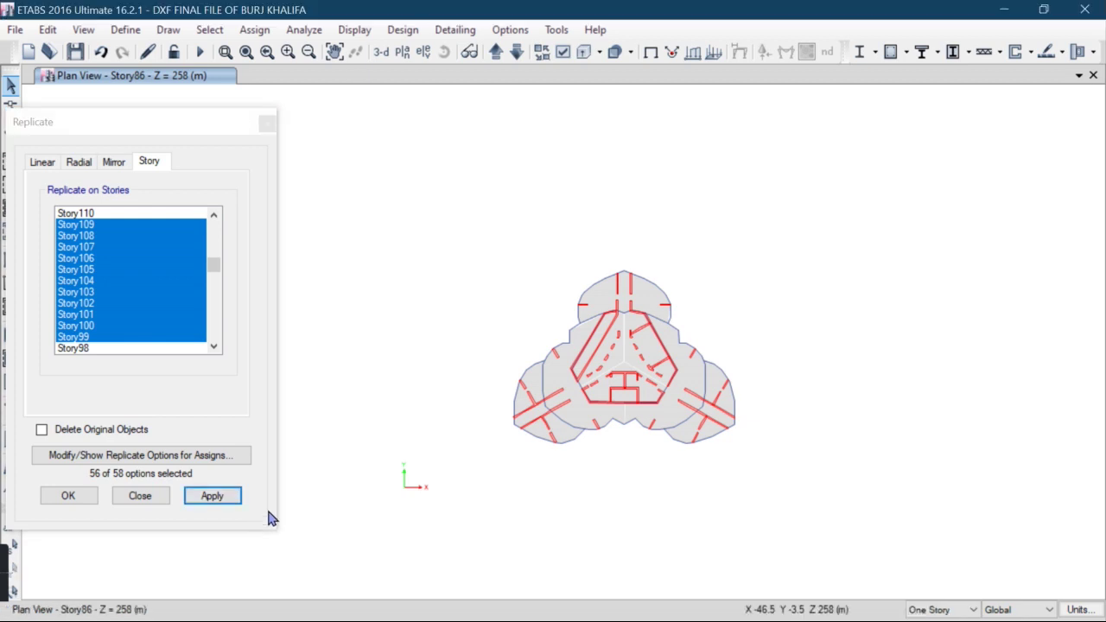
Switch the plan view to Story110 using the default plan from the story level.
left_click(402, 52)
scroll(482, 354, "down", 4)
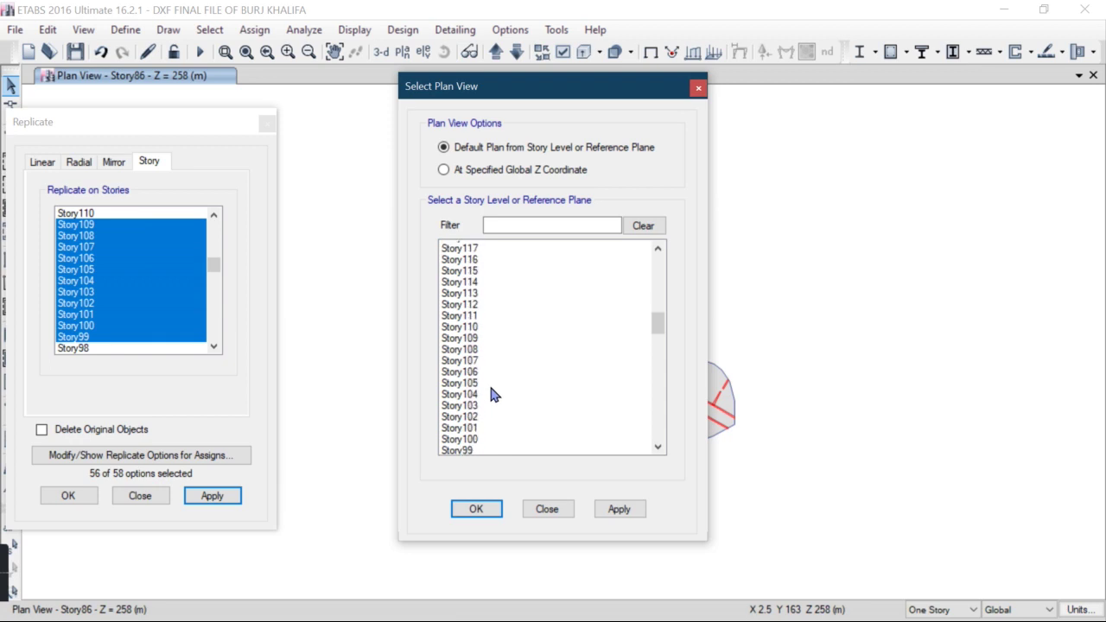
left_click(495, 270)
left_click(627, 512)
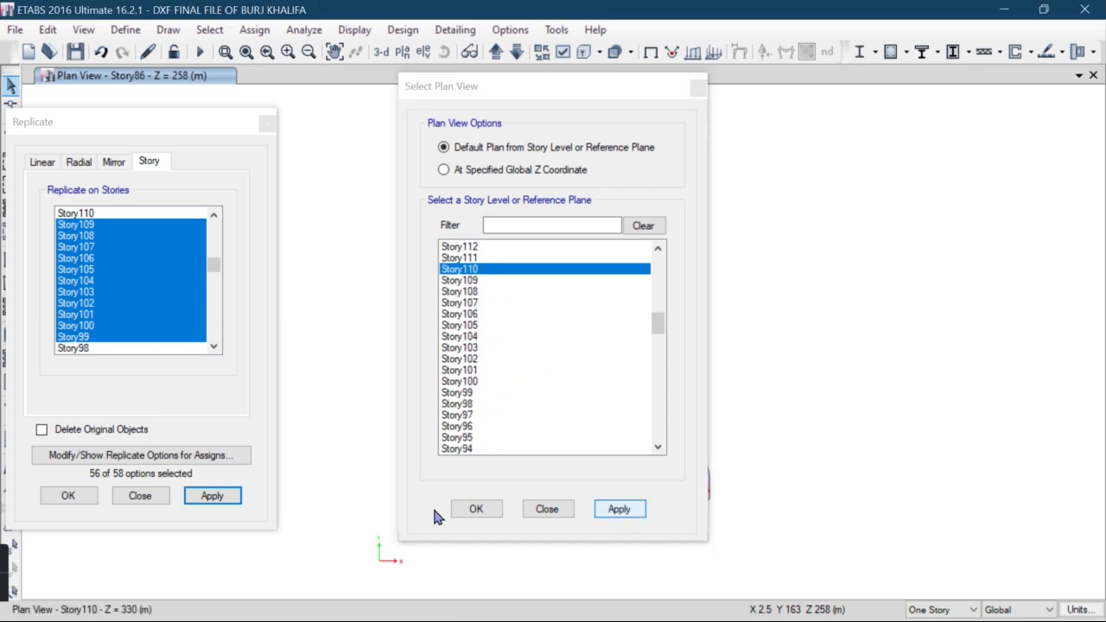
left_click(478, 511)
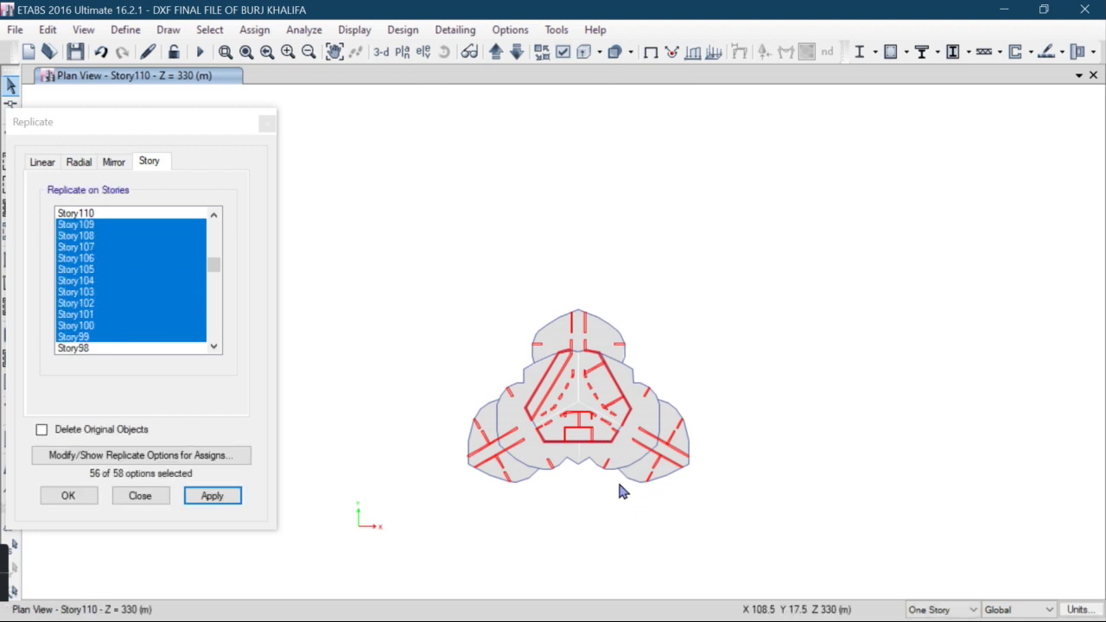
scroll(613, 484, "up", 3)
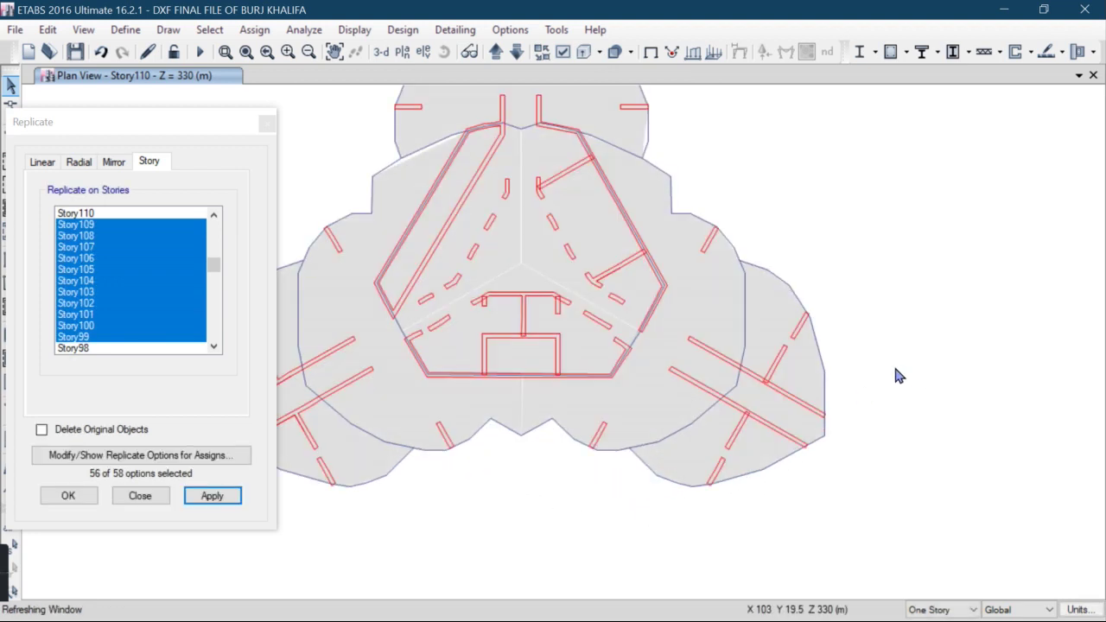
Select the outermost lobe of the lower-right wing on Story110, with its walls, slab and joints, and delete it.
scroll(765, 437, "down", 3)
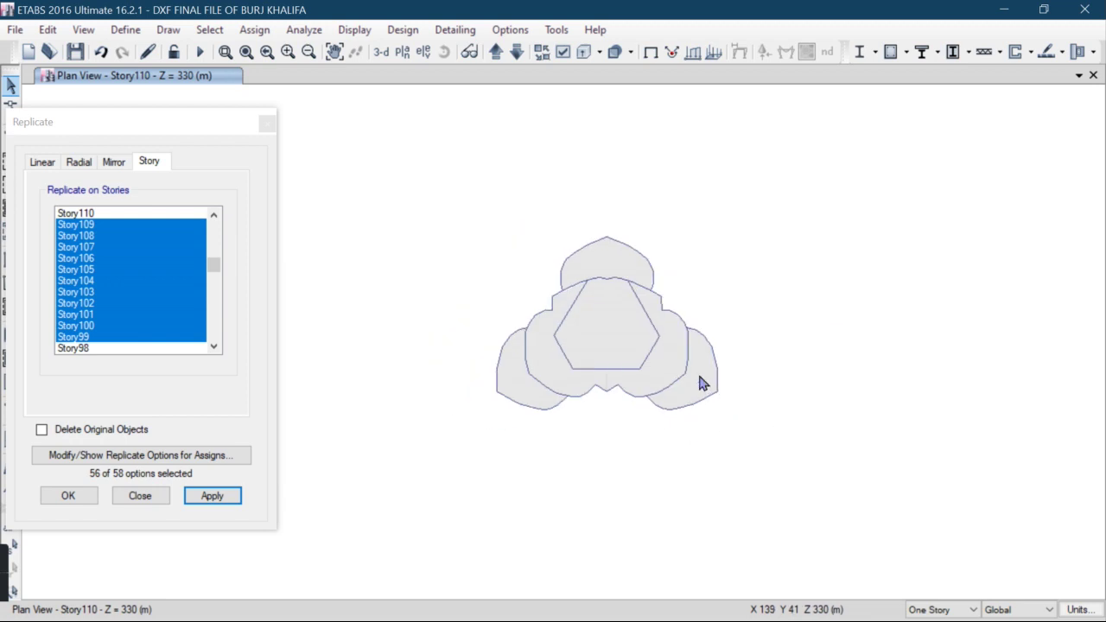
scroll(700, 376, "up", 3)
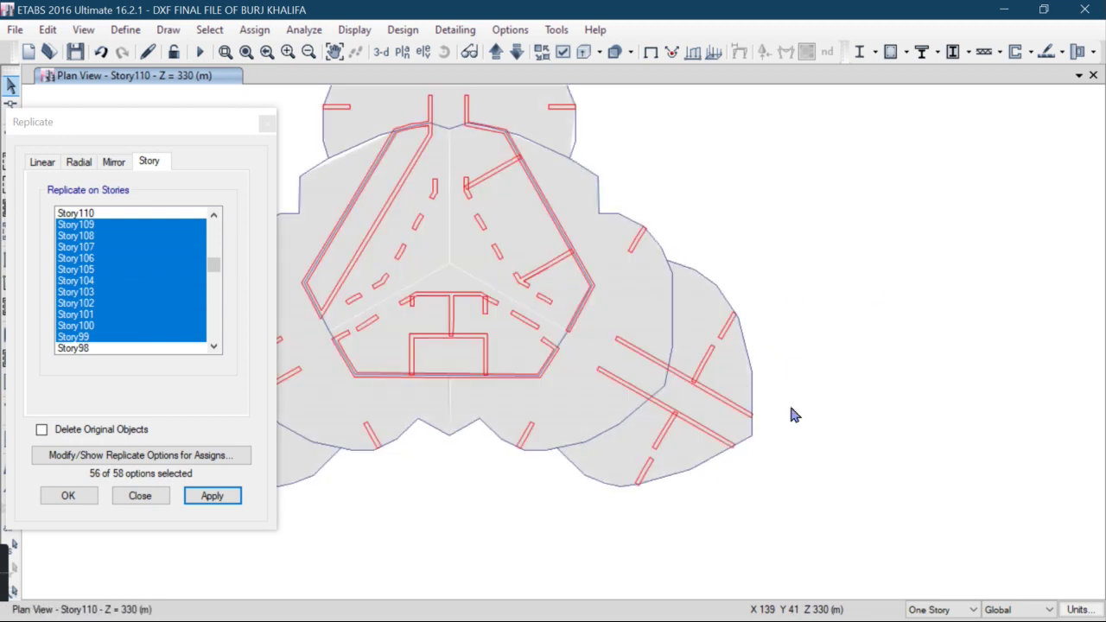
left_click_drag(833, 318, 724, 456)
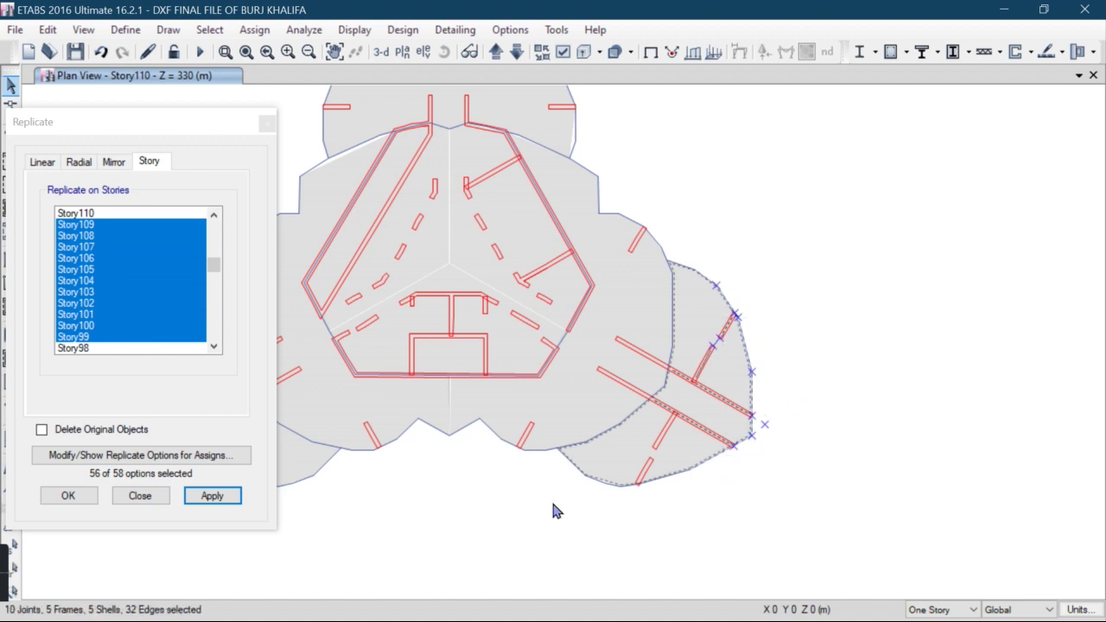
left_click_drag(554, 486, 741, 484)
left_click_drag(701, 442, 608, 496)
left_click_drag(749, 415, 669, 499)
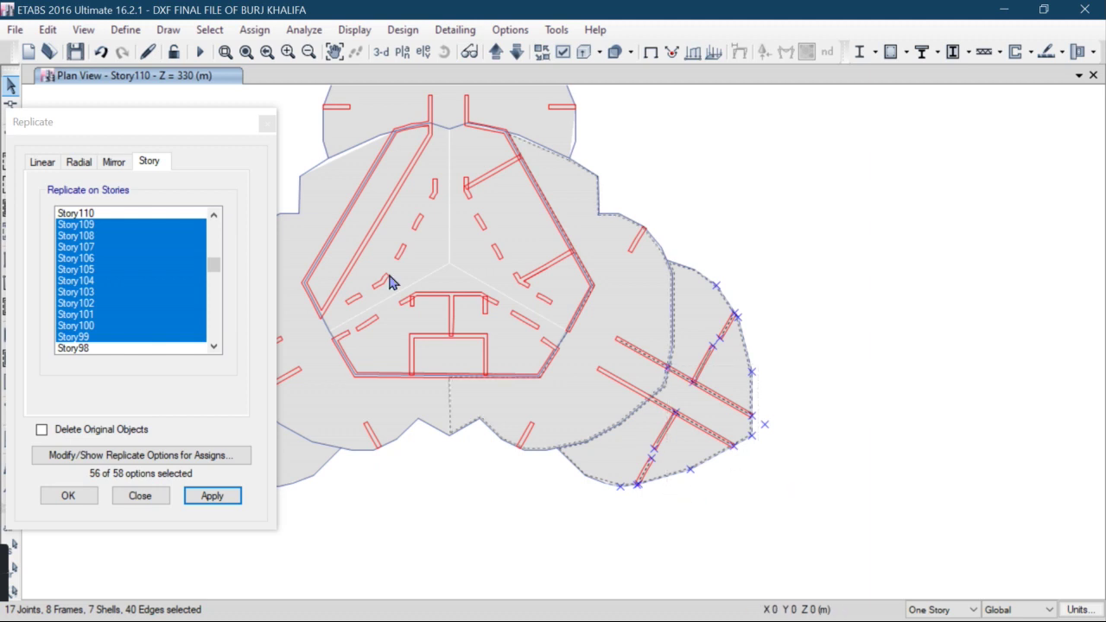
scroll(671, 377, "up", 3)
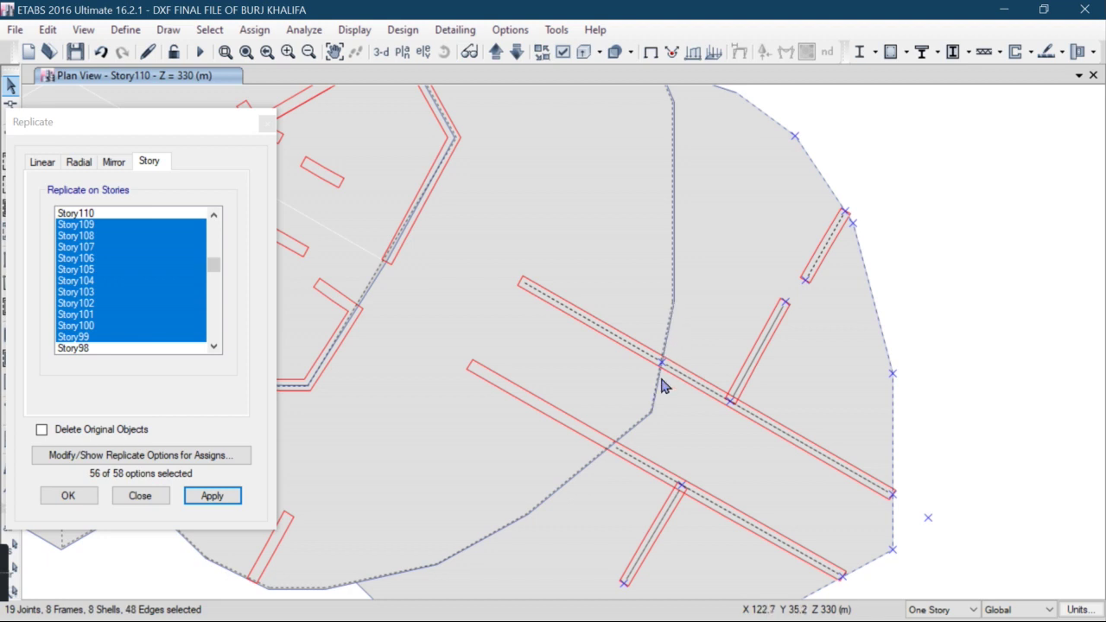
left_click(714, 344)
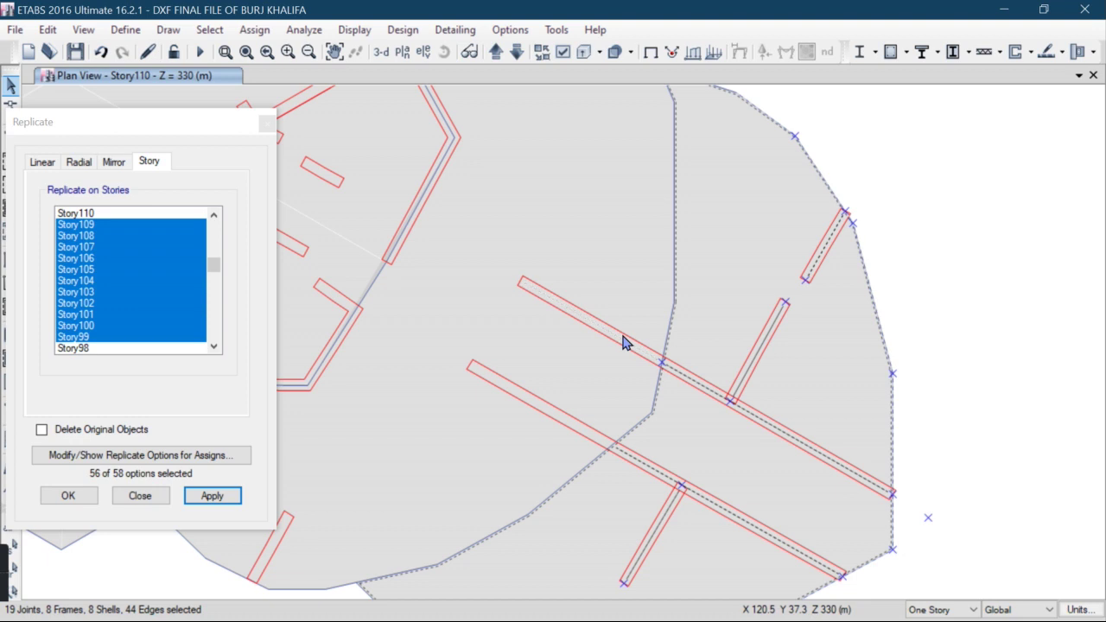
scroll(717, 360, "down", 3)
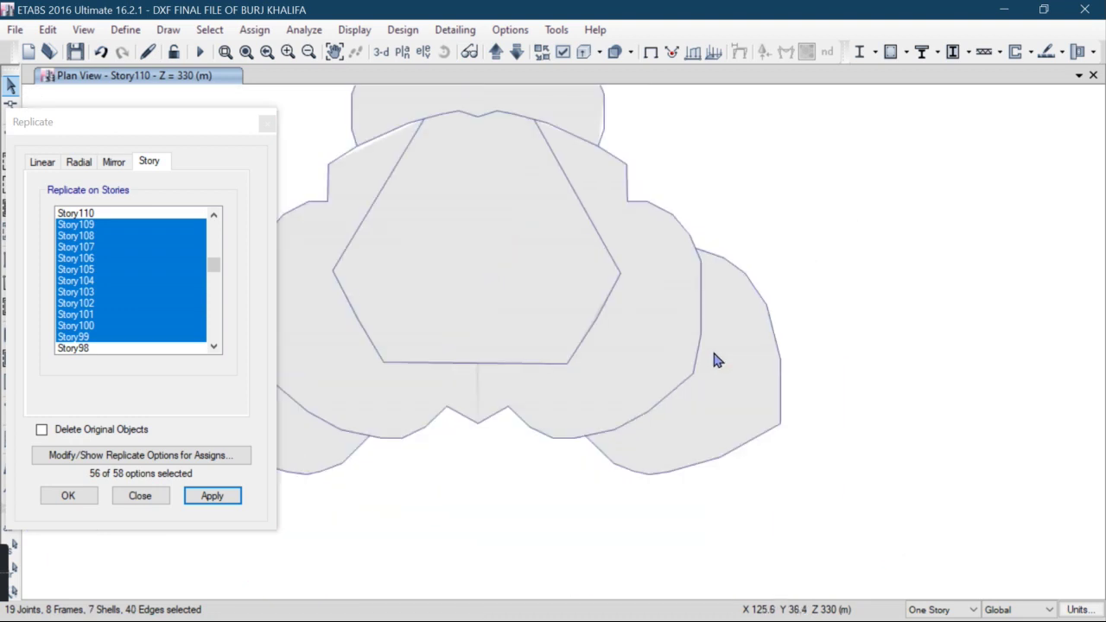
left_click(47, 30)
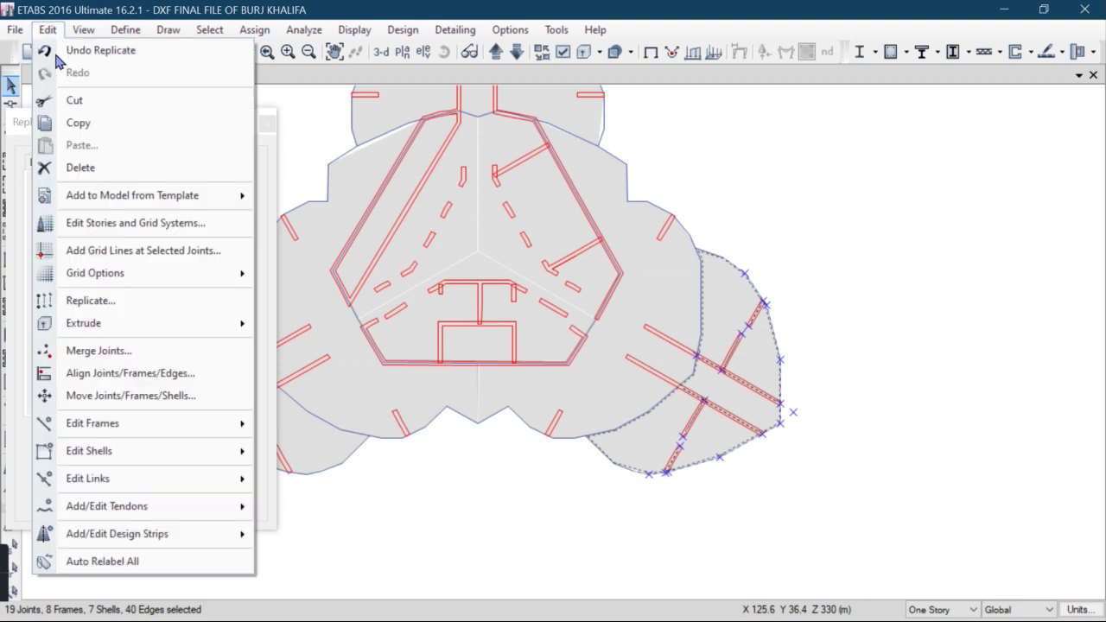
left_click(128, 176)
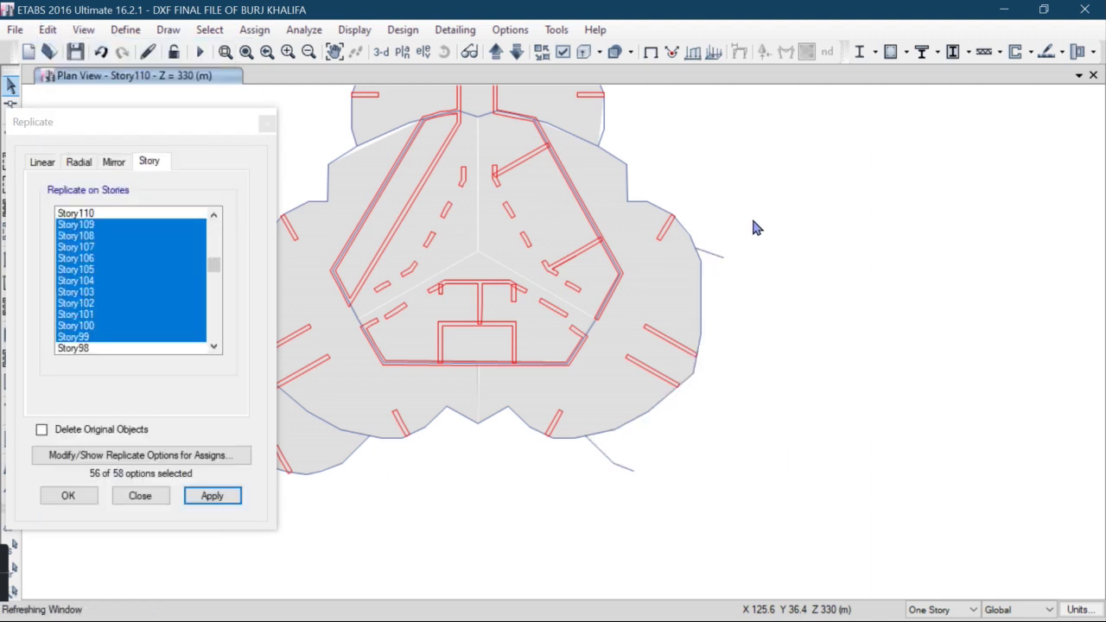
Delete the leftover edge lines and joints around the removed lower-right lobe on Story110.
left_click_drag(704, 211, 719, 274)
left_click_drag(662, 440, 587, 486)
left_click(48, 29)
left_click(116, 172)
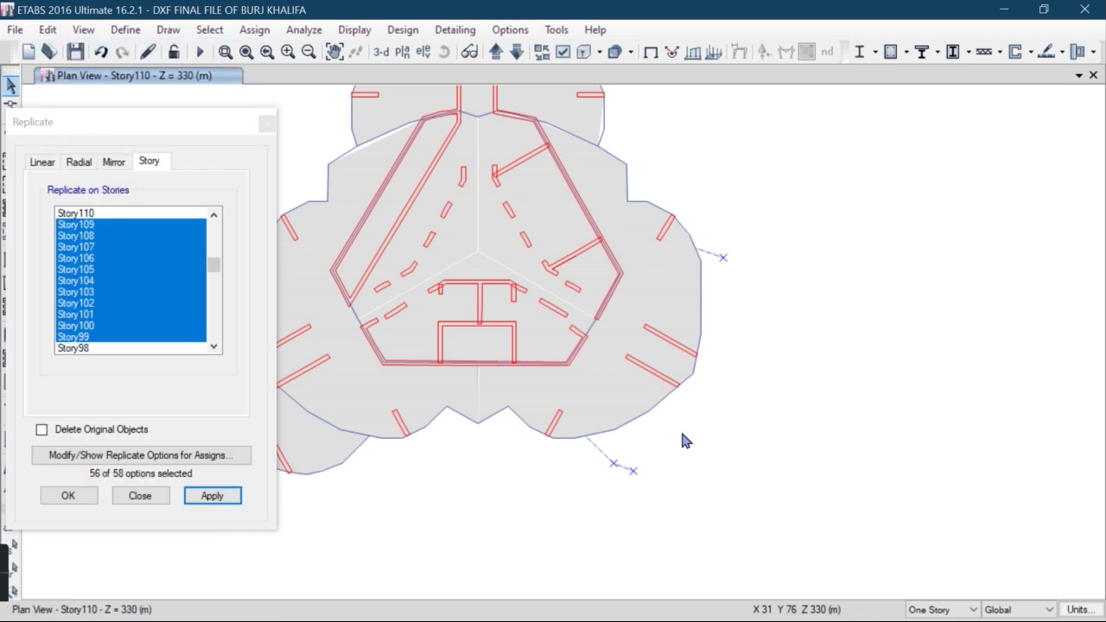
Select the whole trimmed Story110 floor plan and check the next storey range in the AutoCAD drawing BURJ KHALIFA DXF 2.
scroll(728, 408, "down", 3)
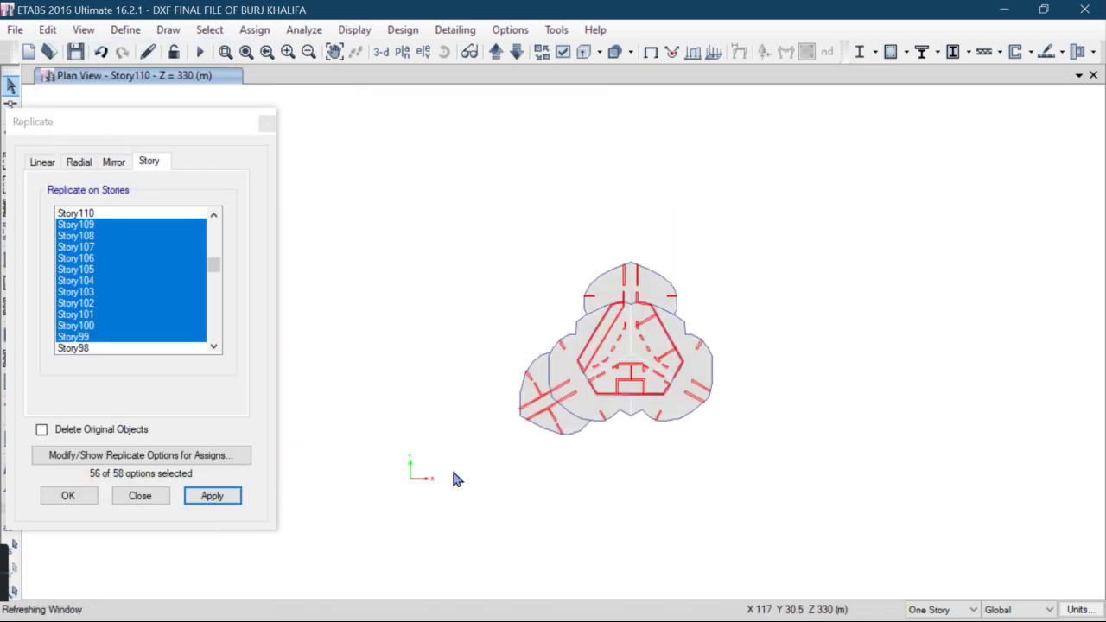
left_click_drag(453, 216, 837, 445)
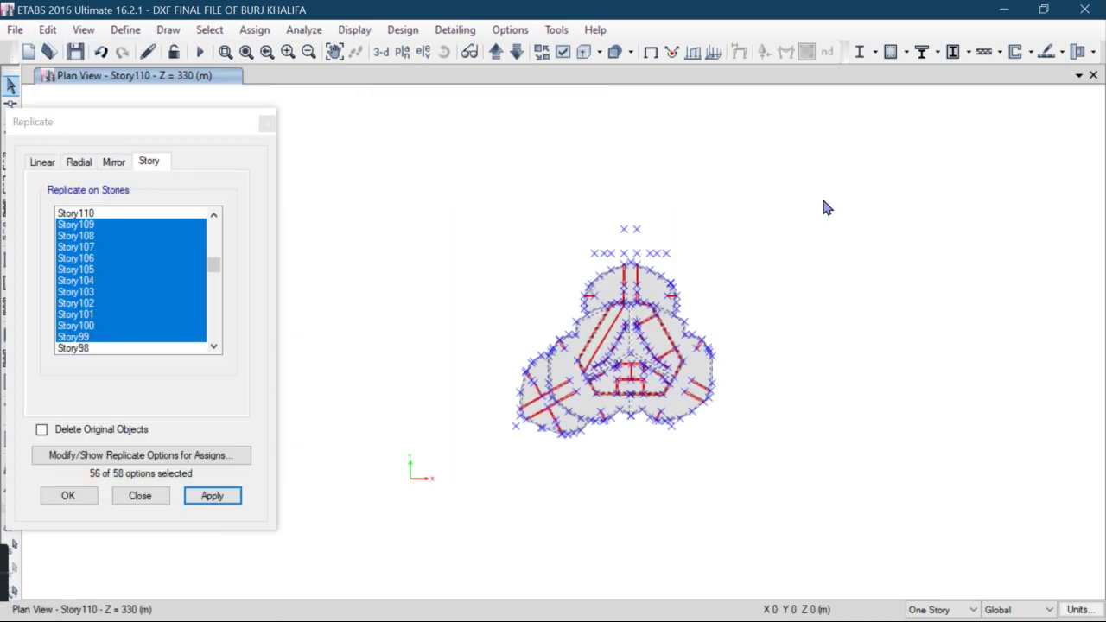
left_click(1056, 10)
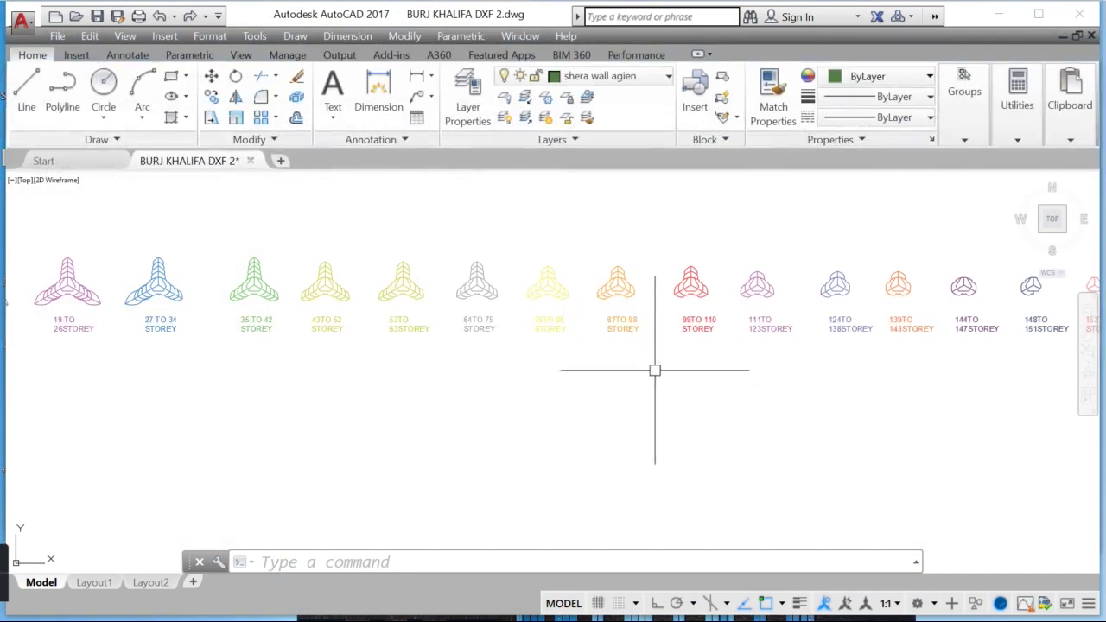
mouse_move(655, 370)
middle_mouse_down()
mouse_move(662, 383)
mouse_move(411, 394)
middle_mouse_up()
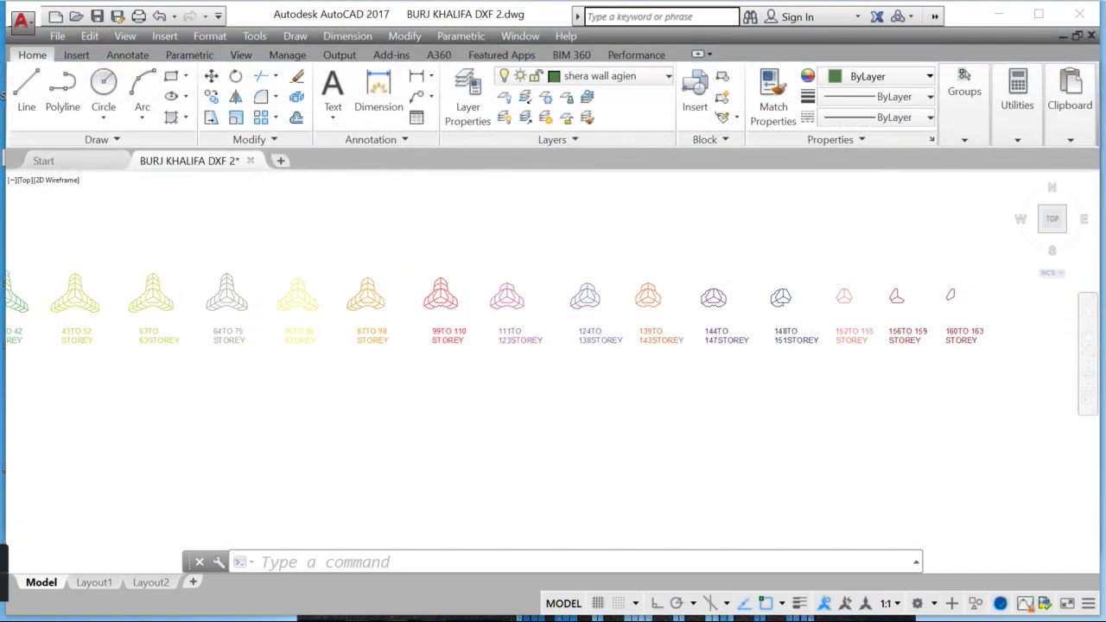
scroll(1037, 303, "down", 1)
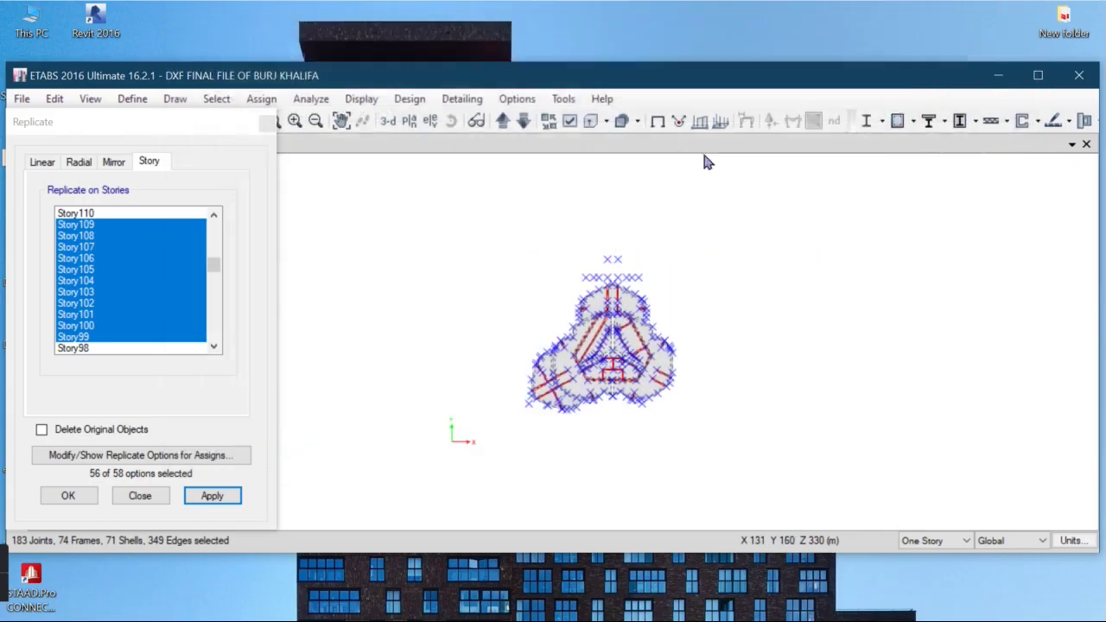
Return to ETABS and replicate the selected floor plan on Story111 through Story123.
double_click(530, 84)
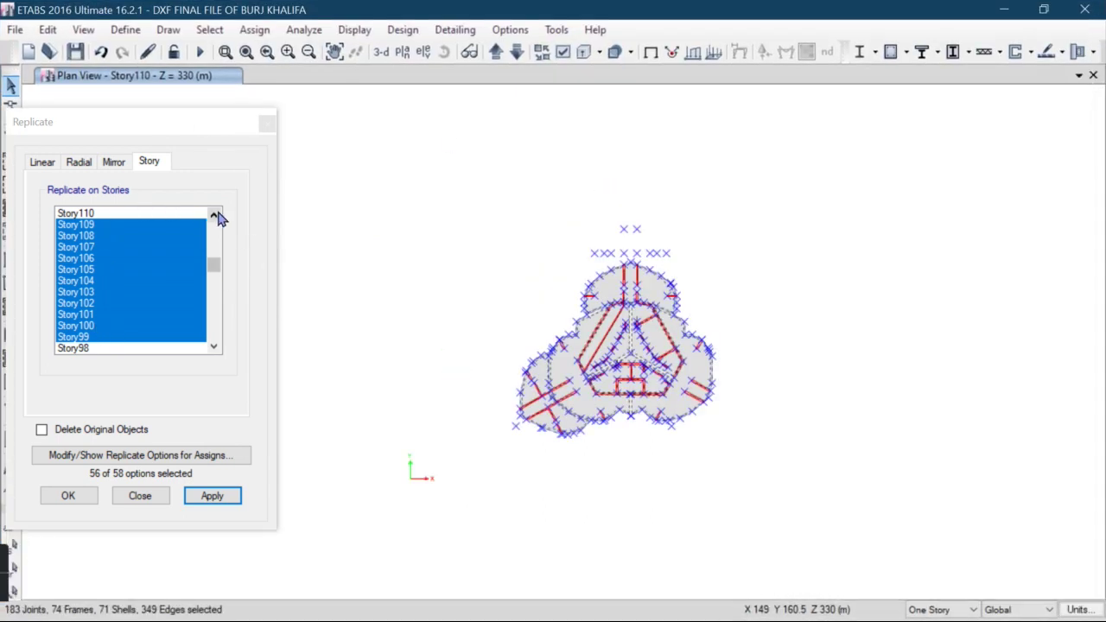
left_click(213, 216)
left_click(213, 348)
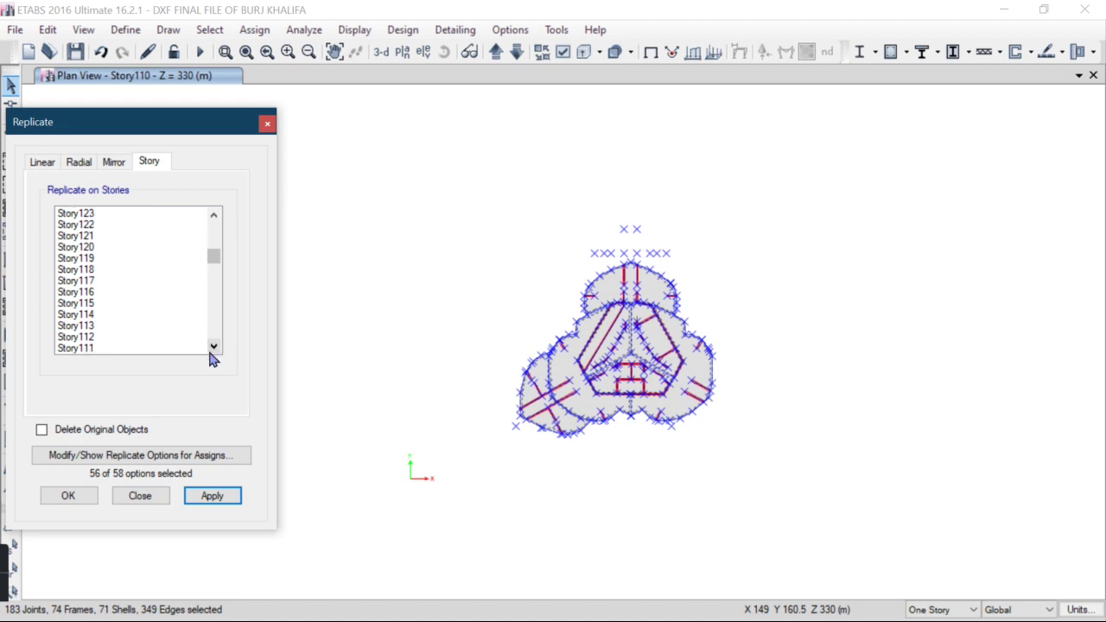
left_click_drag(99, 350, 156, 216)
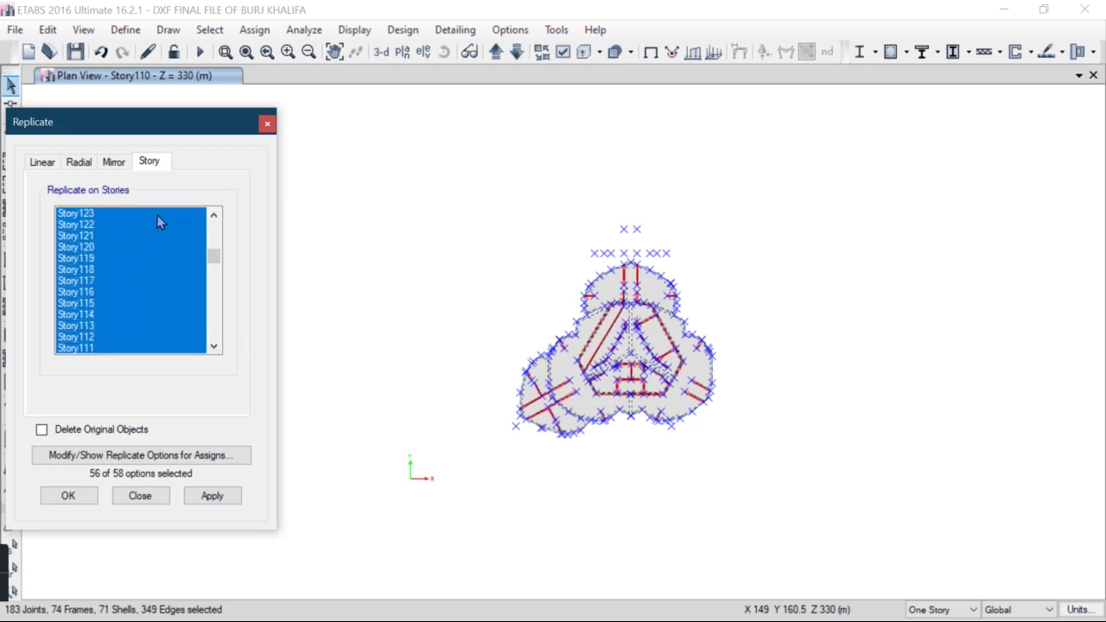
left_click(205, 506)
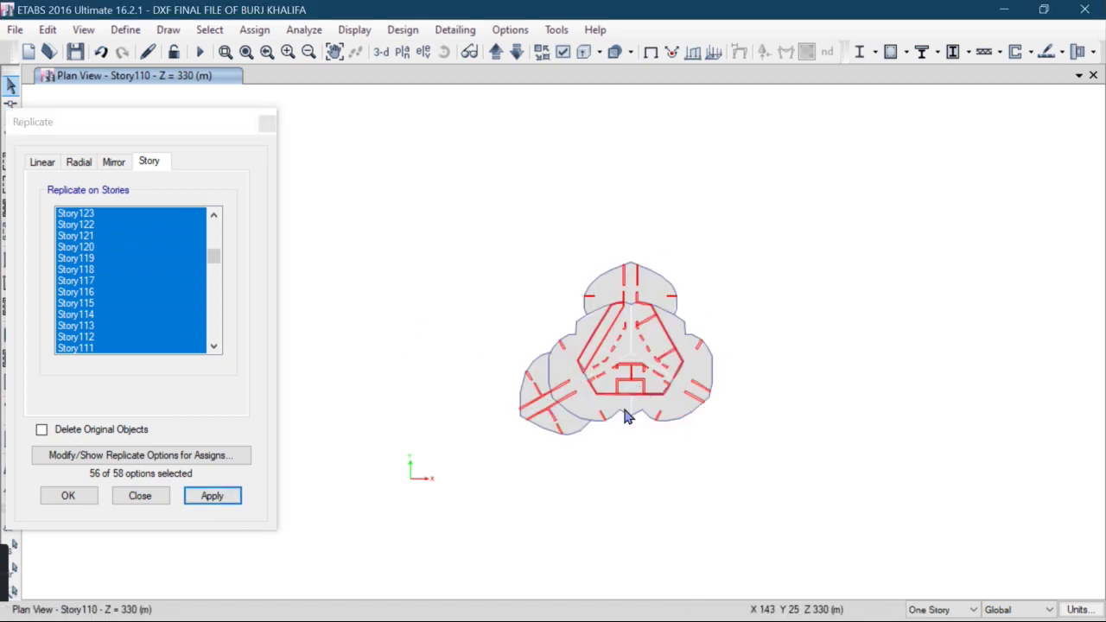
Switch the plan view to Story123 using the default plan from the story level.
left_click(401, 51)
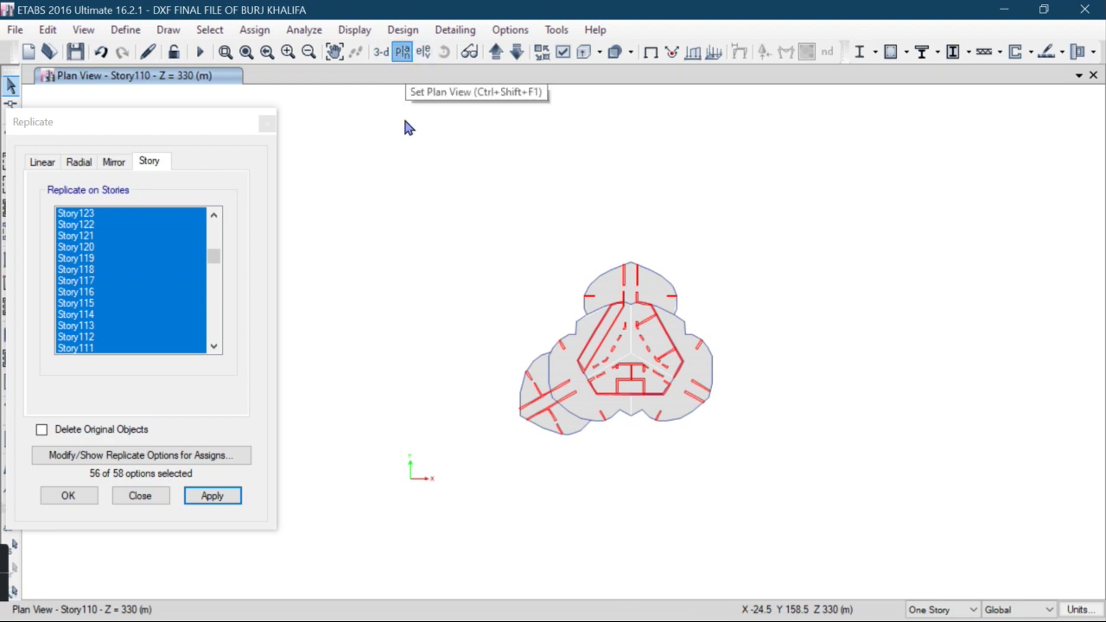
scroll(536, 345, "down", 20)
scroll(513, 342, "up", 20)
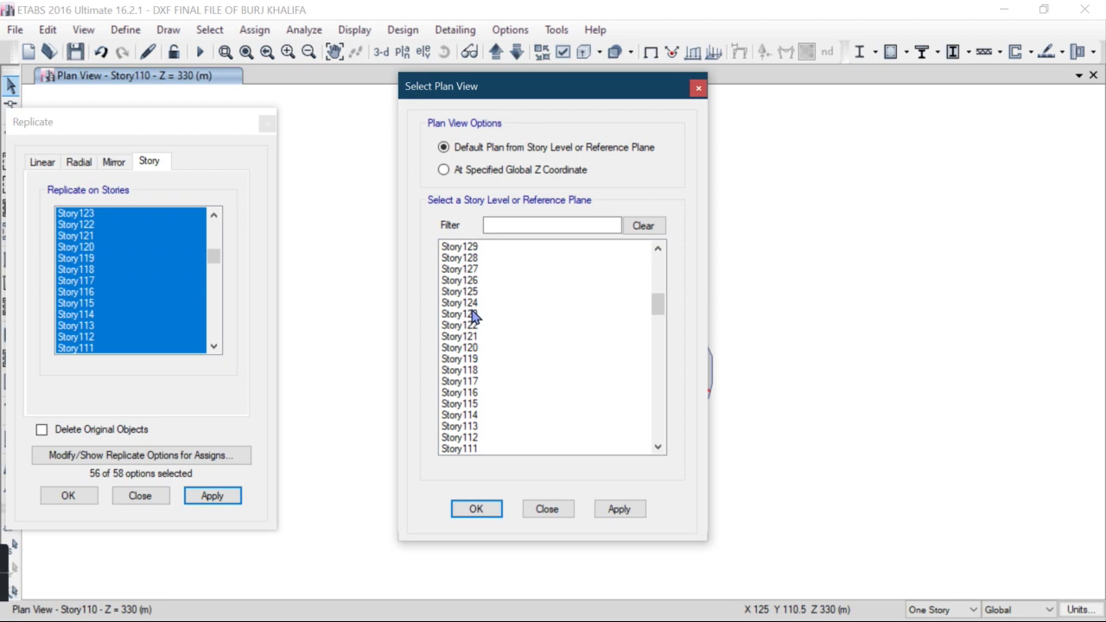
left_click(474, 314)
left_click(617, 513)
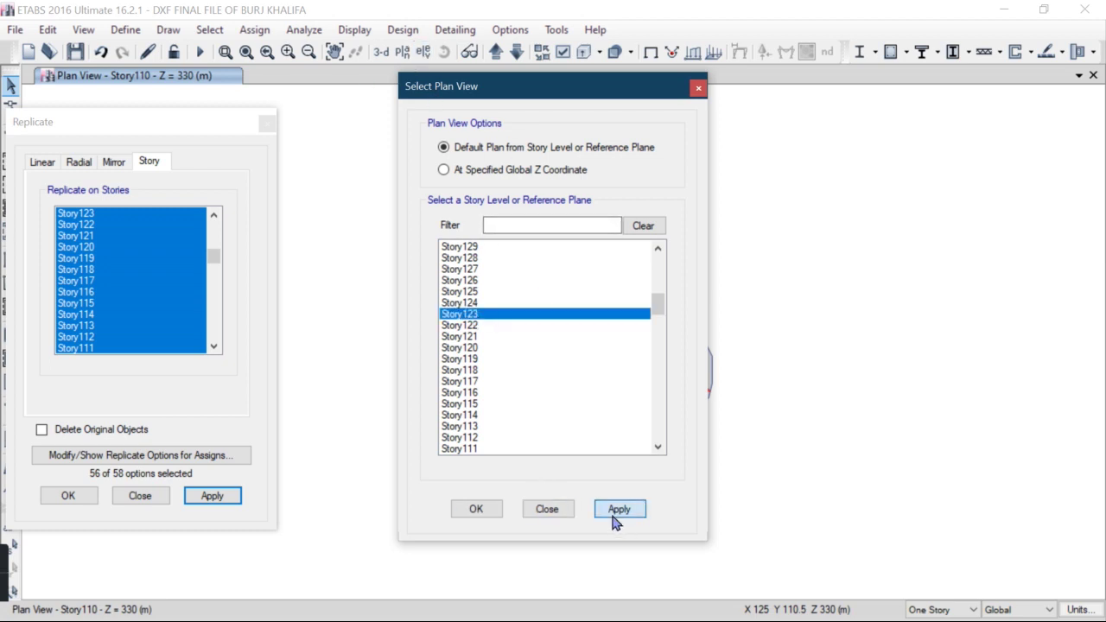
left_click(465, 510)
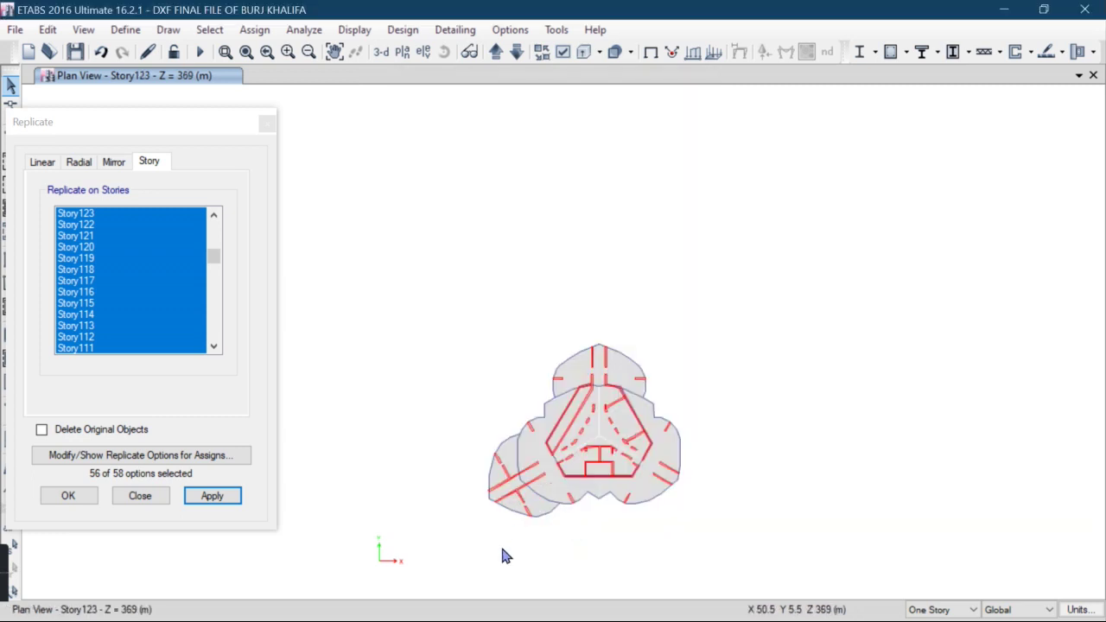
Select the outermost lobe of the lower-left wing on Story123, including its walls, slab and joints, and delete it.
scroll(507, 556, "up", 3)
left_click_drag(517, 455, 446, 275)
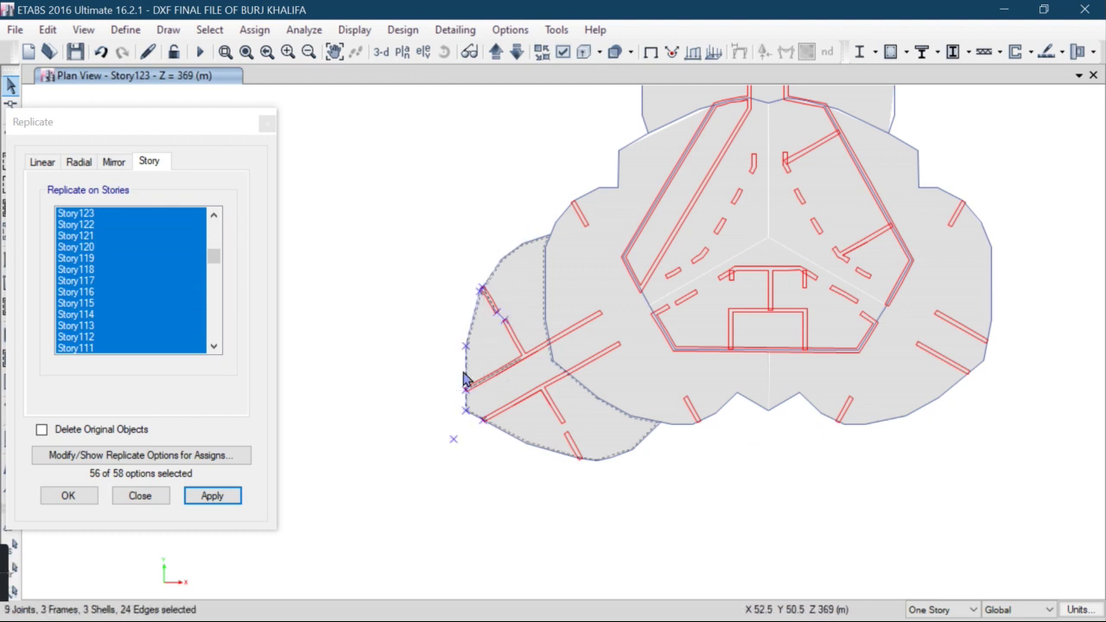
left_click_drag(477, 418, 635, 549)
left_click_drag(649, 443, 577, 467)
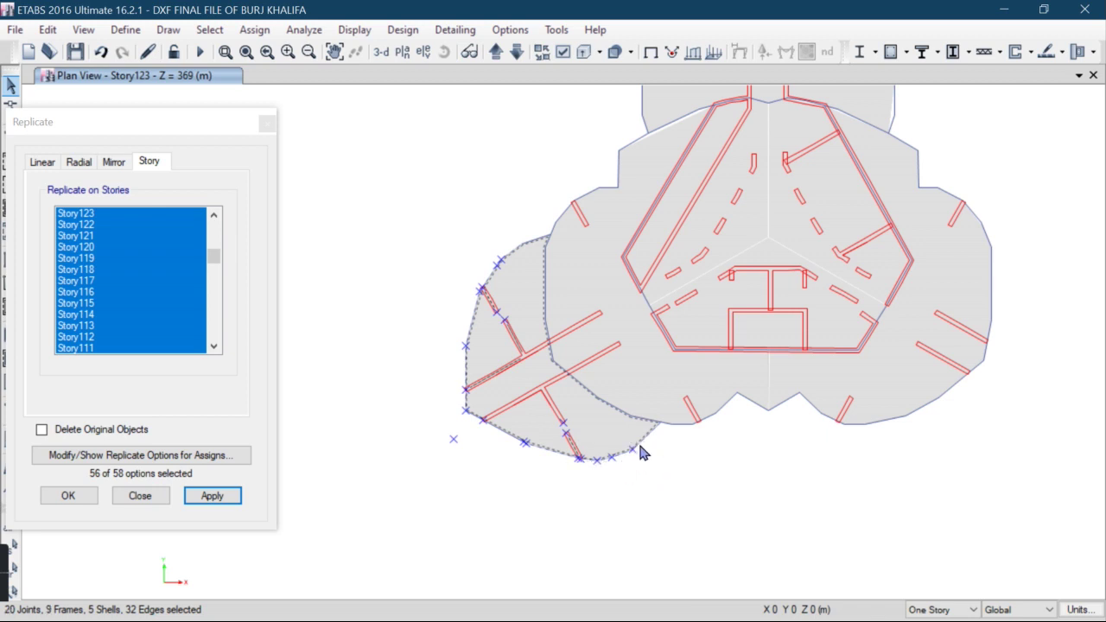
left_click_drag(493, 380, 569, 421)
left_click_drag(487, 425, 570, 390)
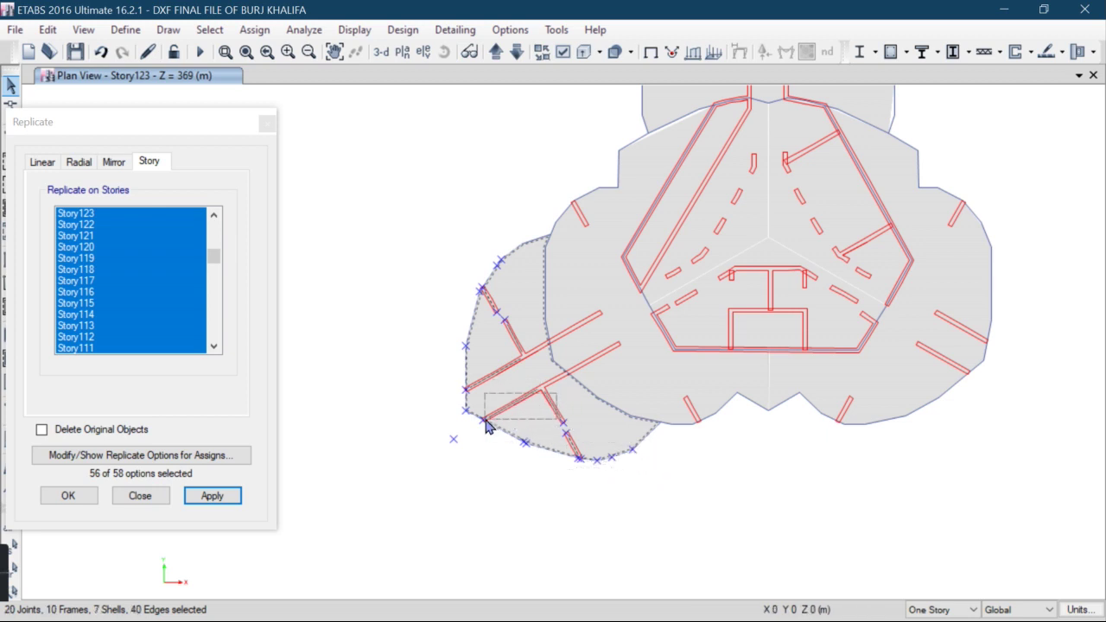
scroll(559, 386, "up", 5)
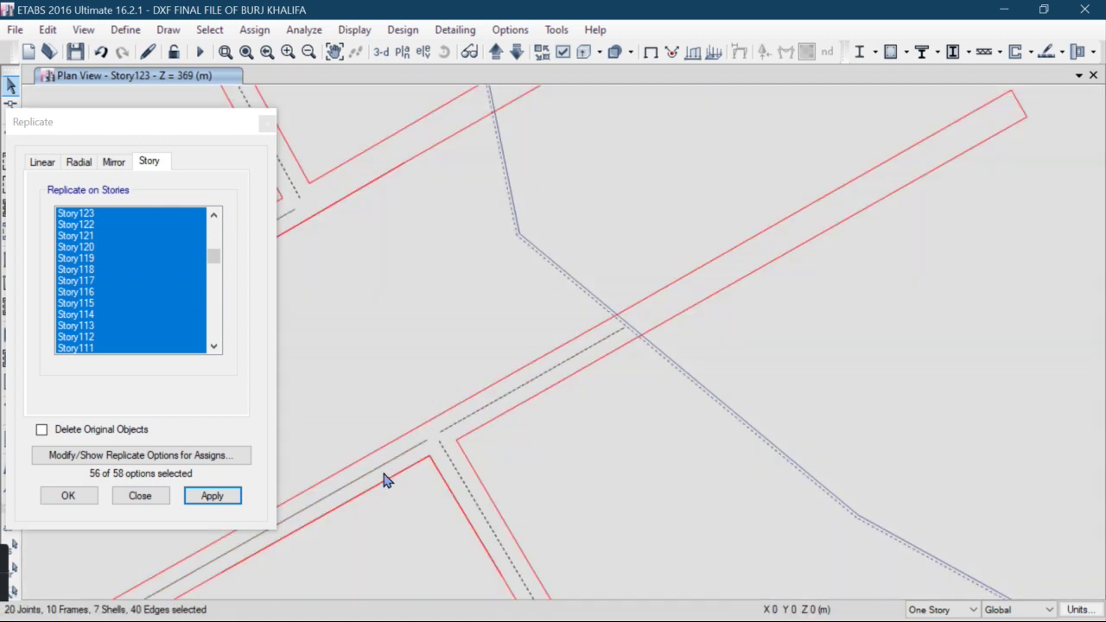
left_click(353, 164)
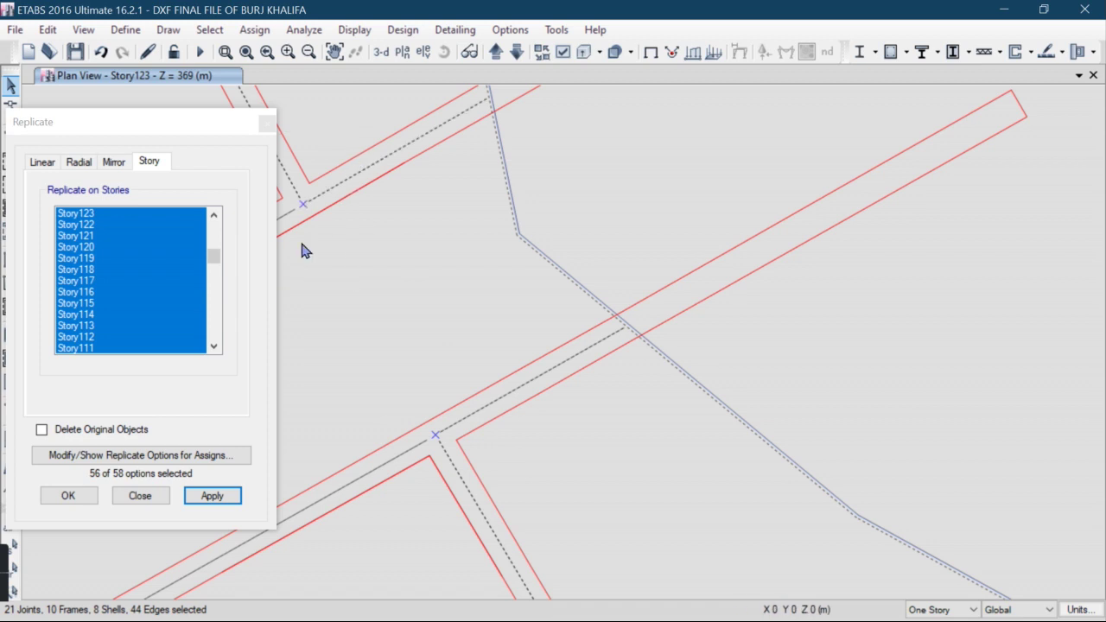
left_click_drag(328, 195, 297, 312)
scroll(424, 329, "down", 5)
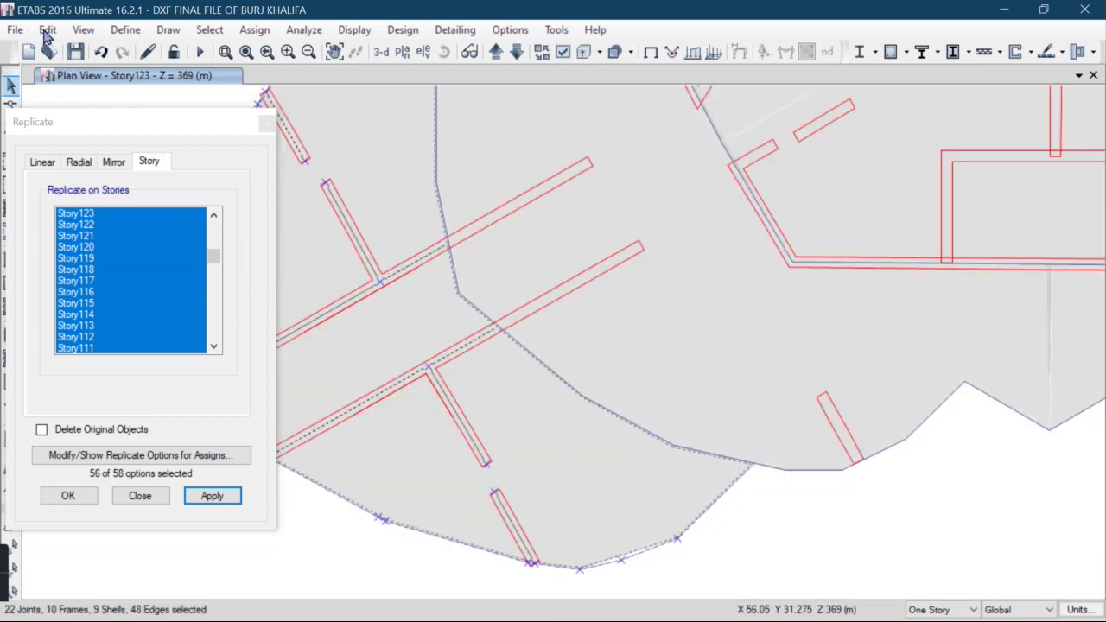
left_click(47, 30)
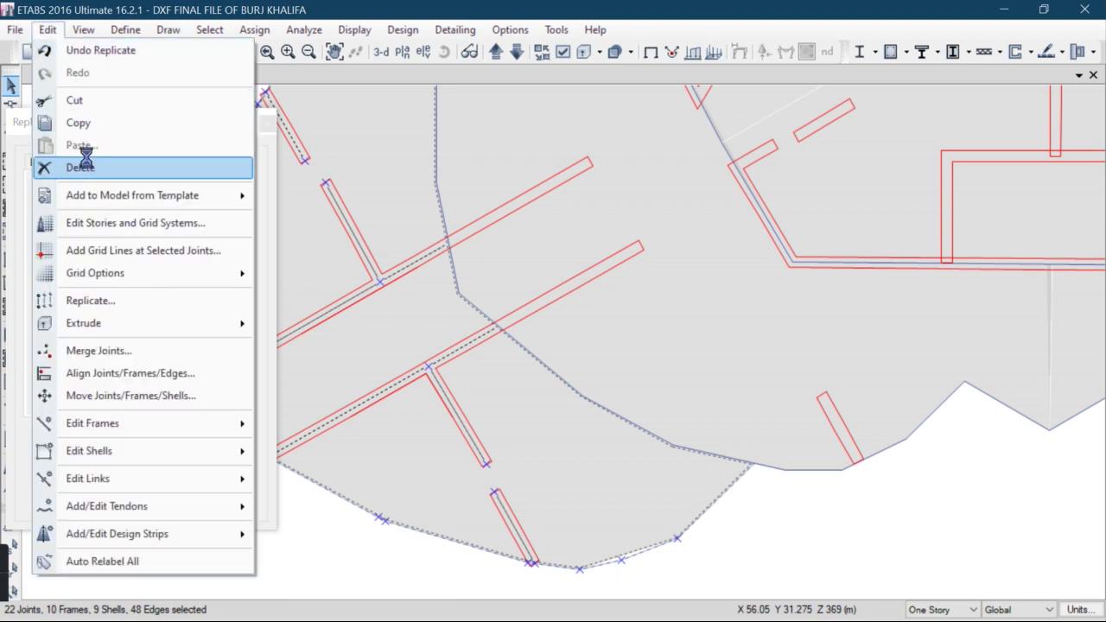
left_click(74, 166)
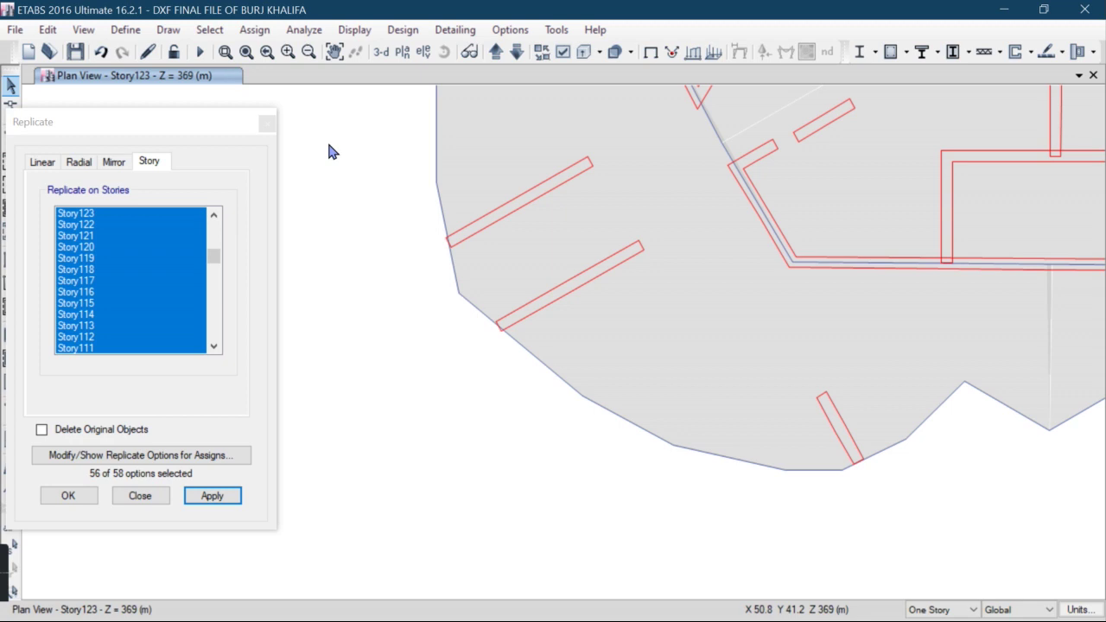
Switch to AutoCAD to examine the storey-range plans above 123 and move its window down the desktop.
left_click(1003, 10)
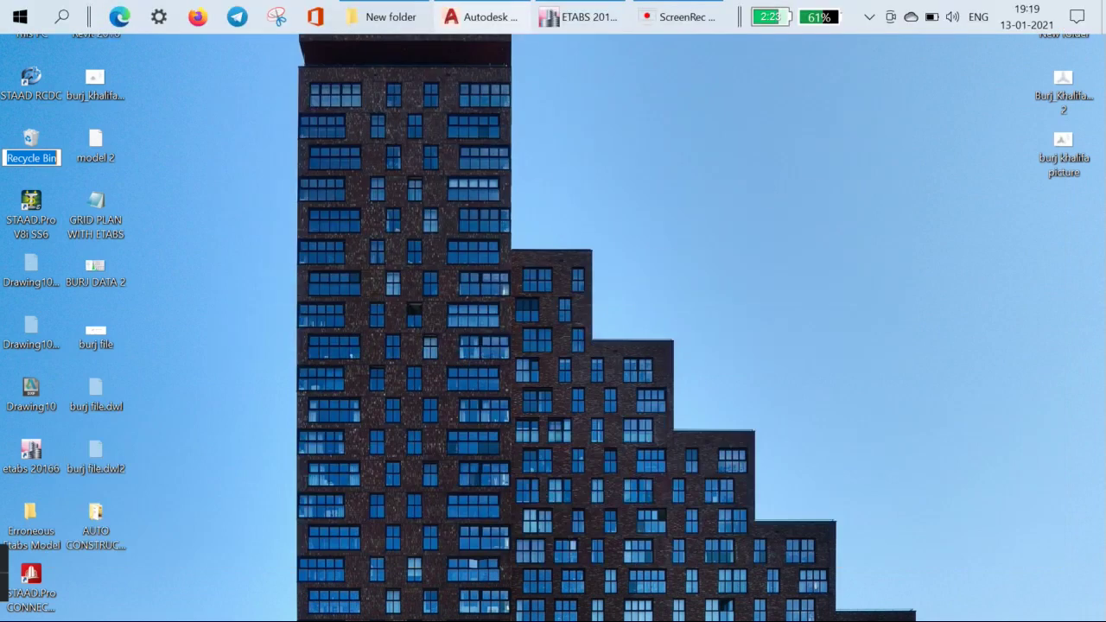
left_click(480, 12)
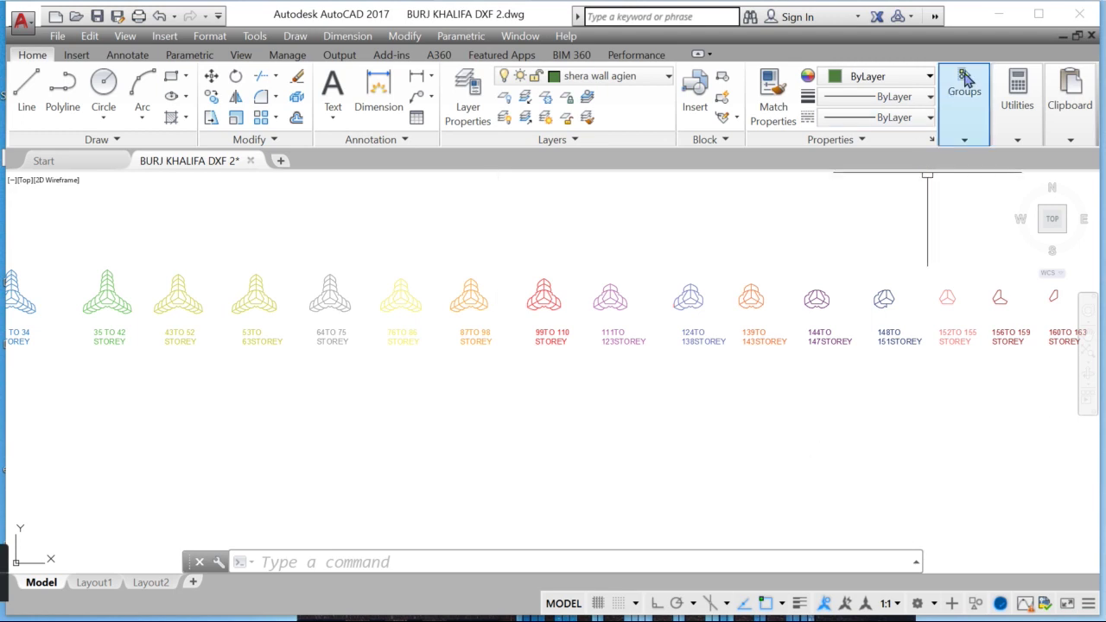
left_click(965, 130)
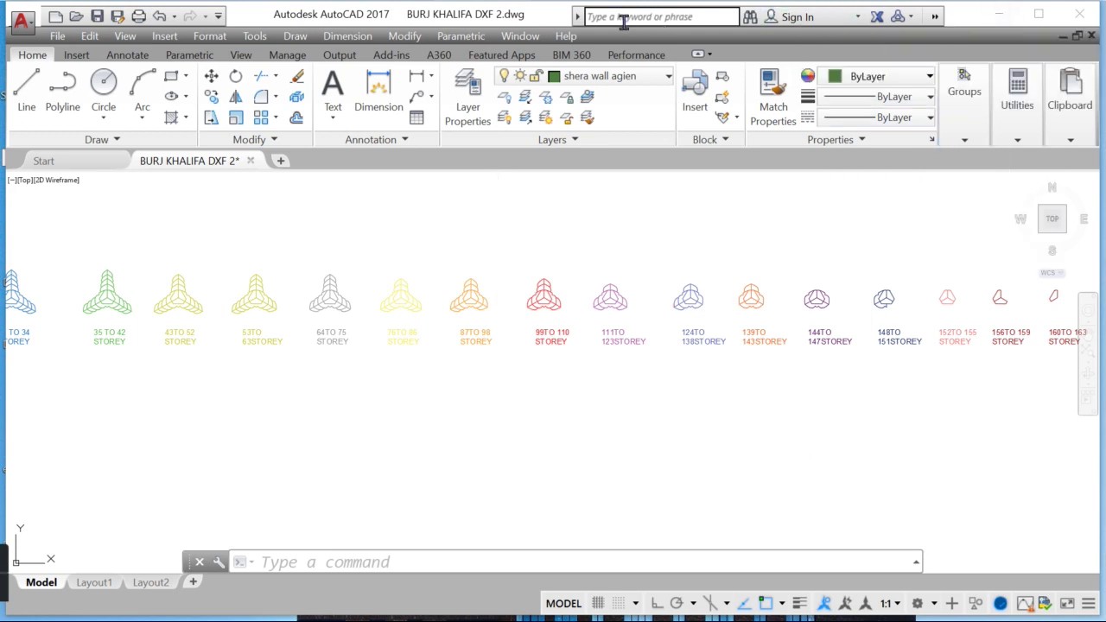
left_click_drag(529, 24, 508, 117)
mouse_move(521, 7)
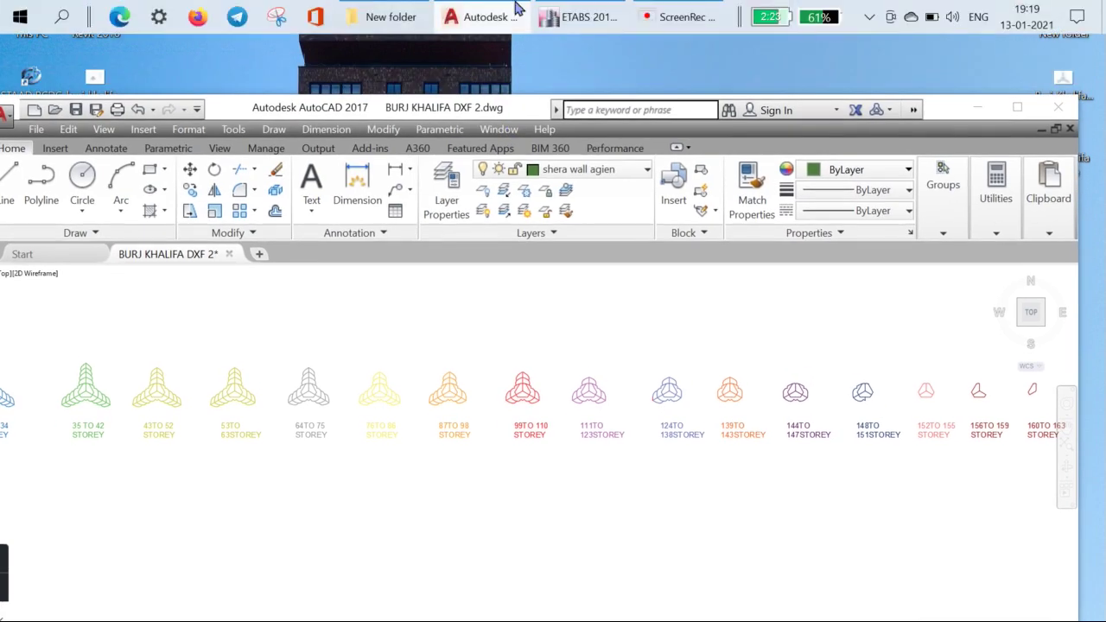
Return to ETABS and delete the stray line and its end joint beside the left wing on Story123.
left_click(588, 17)
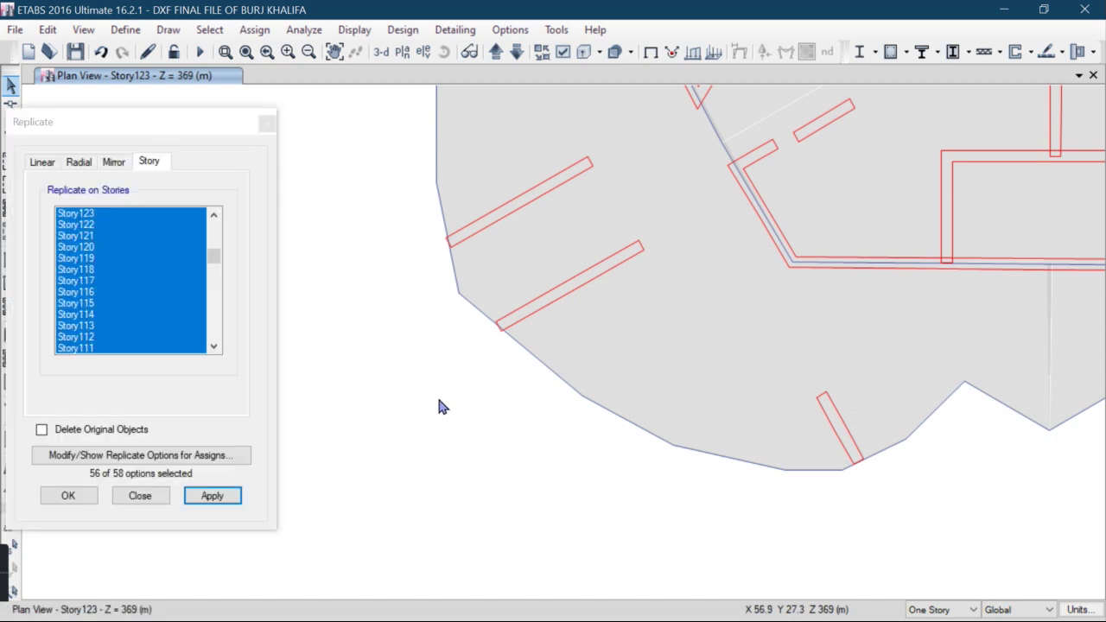
scroll(448, 400, "down", 3)
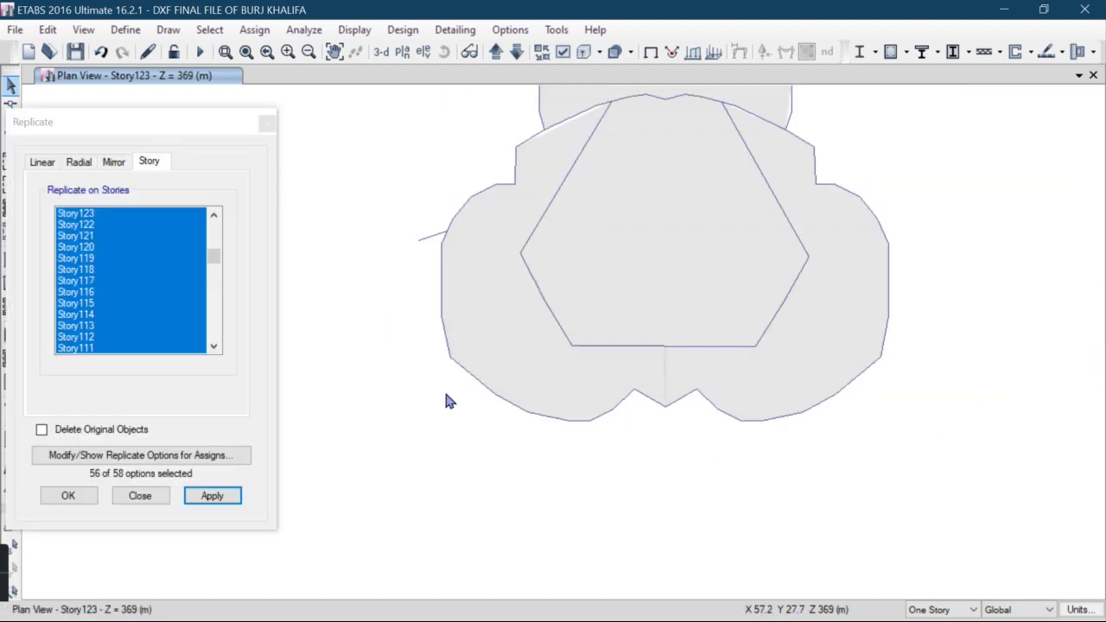
left_click_drag(380, 198, 401, 264)
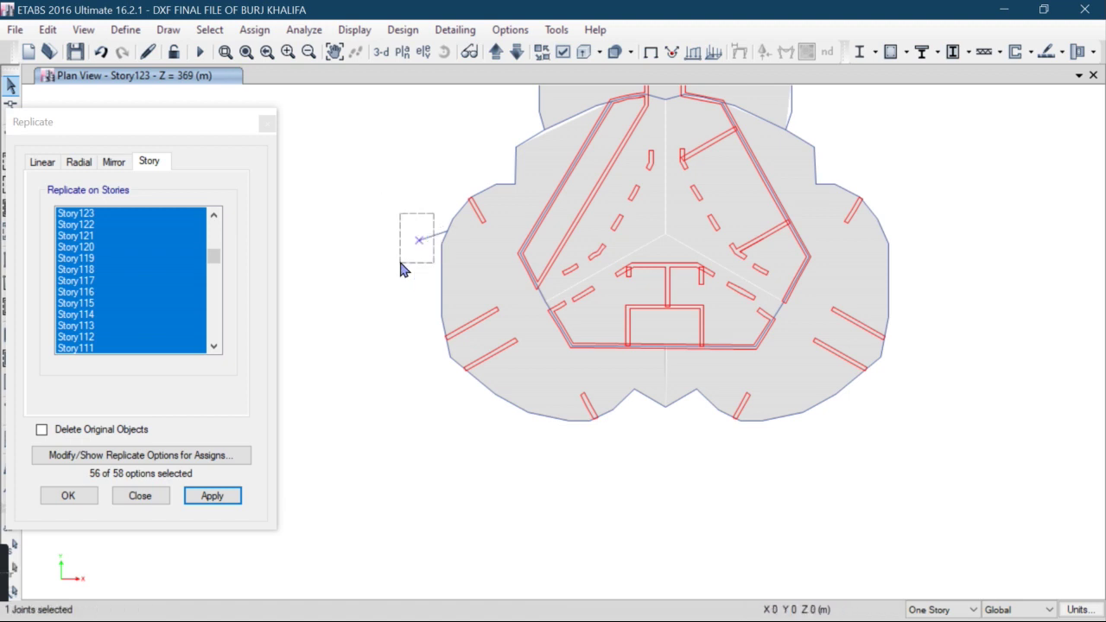
left_click(46, 32)
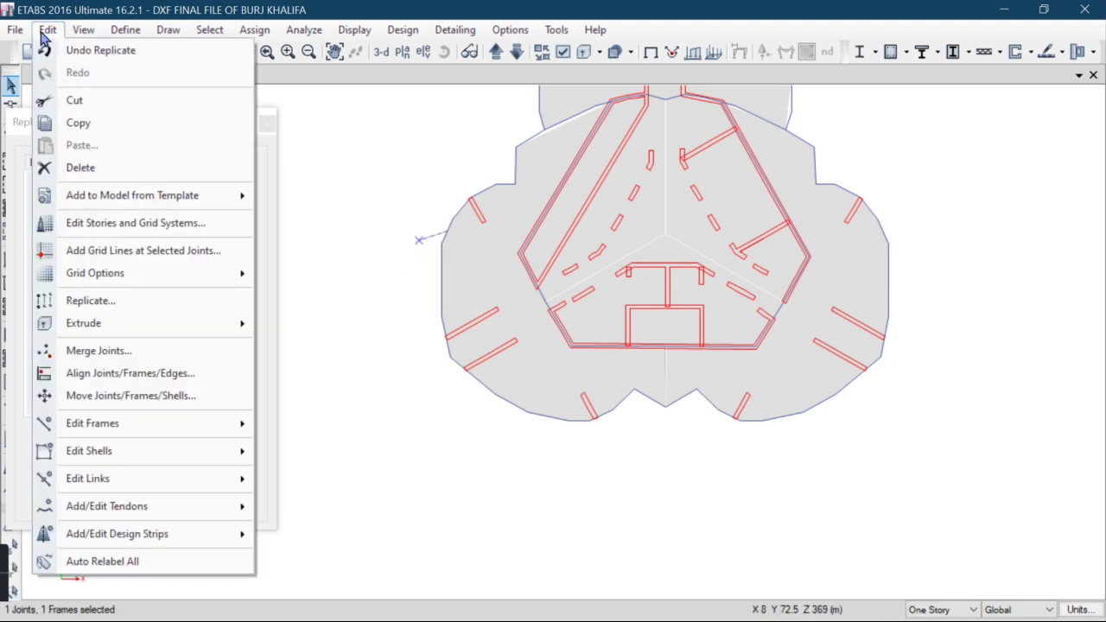
left_click(75, 176)
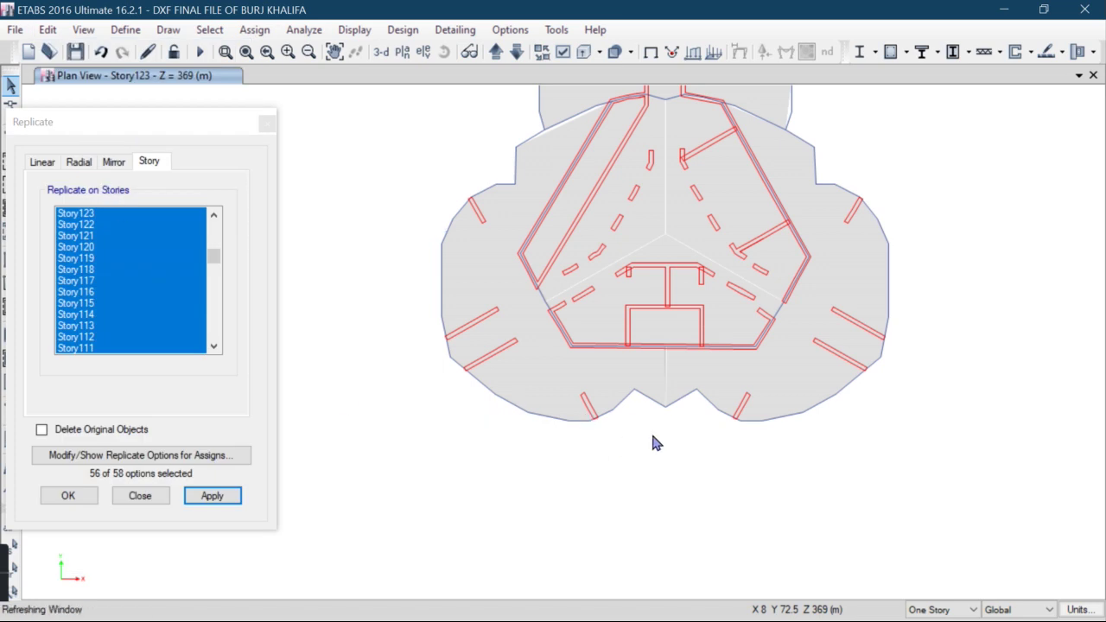
Select the whole Story123 floor plan and replicate it on Story124 through Story138.
scroll(657, 444, "down", 3)
mouse_move(823, 232)
left_mouse_down()
mouse_move(809, 305)
mouse_move(527, 526)
left_mouse_up()
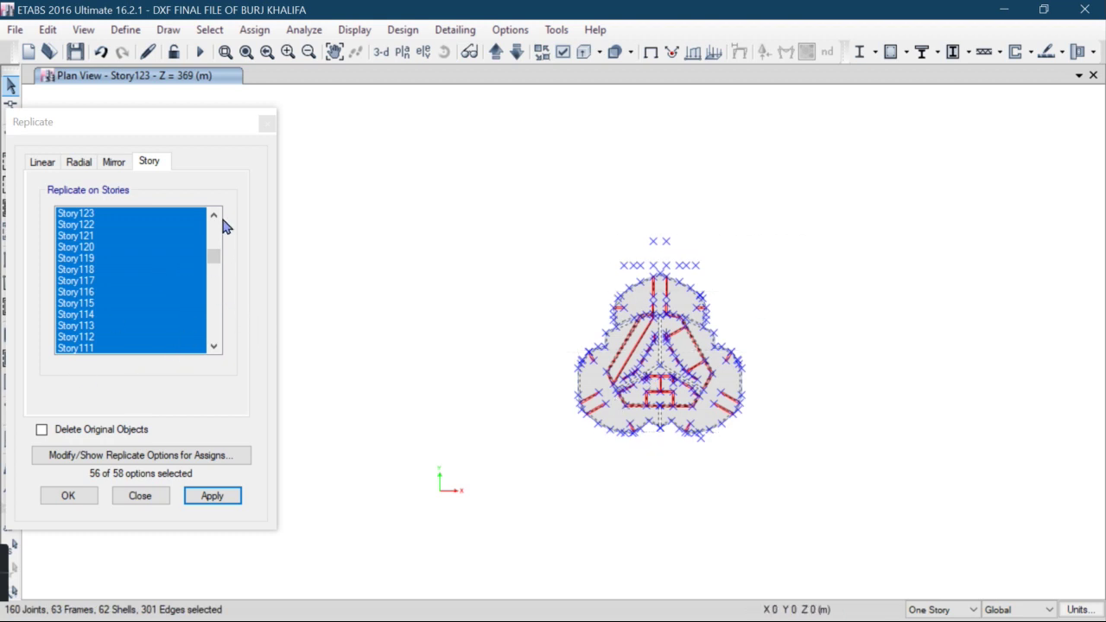
left_click_drag(213, 254, 213, 218)
scroll(126, 342, "down", 9)
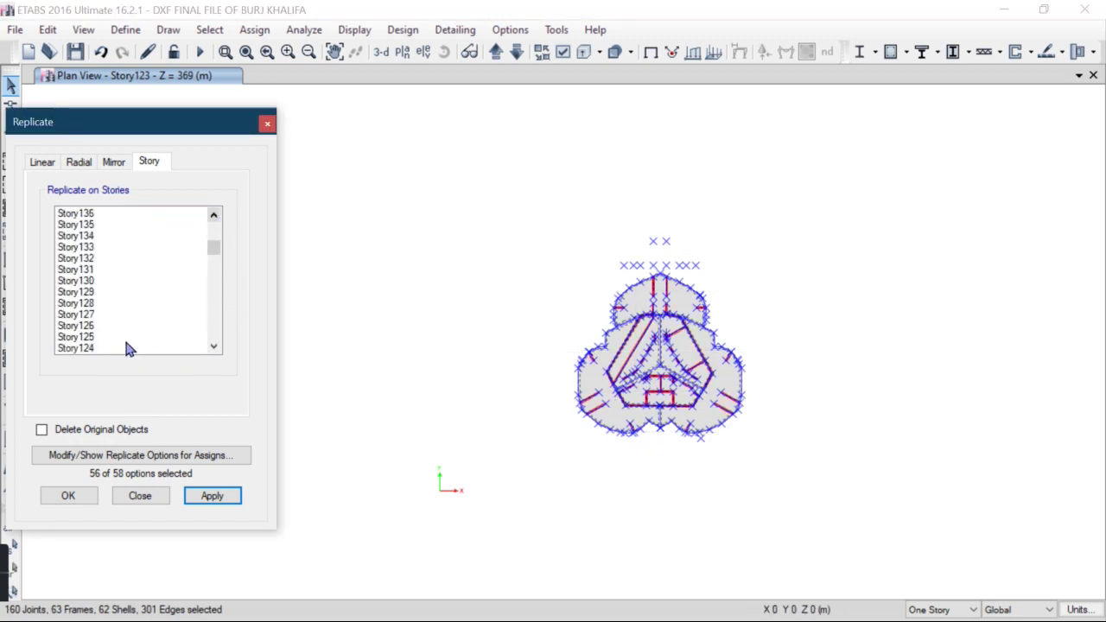
left_click_drag(87, 352, 104, 316)
left_click(202, 503)
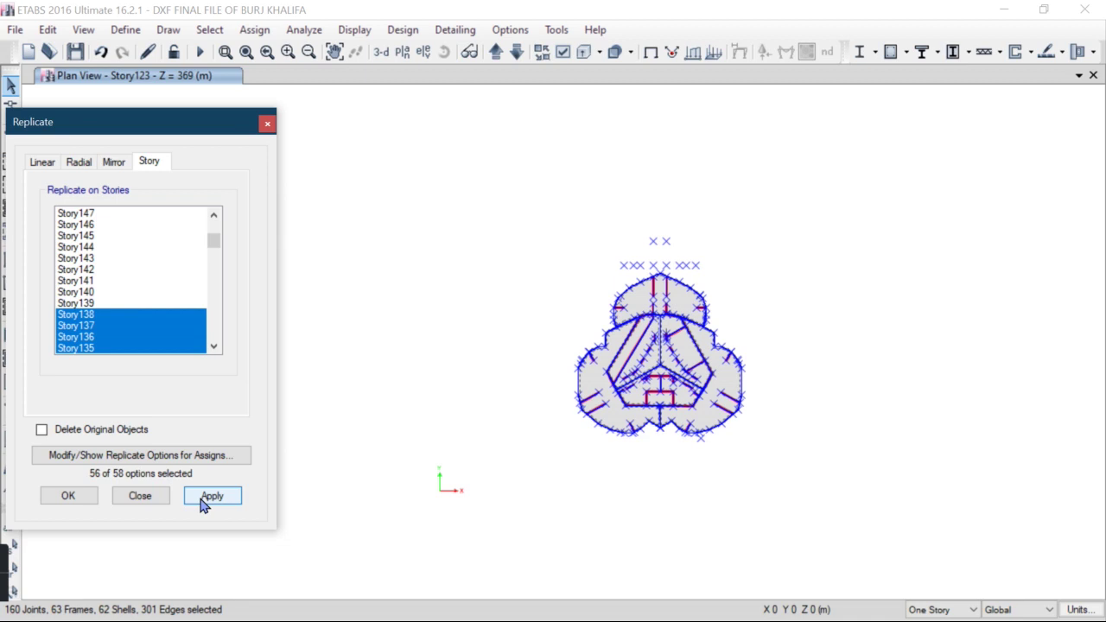
left_click(205, 503)
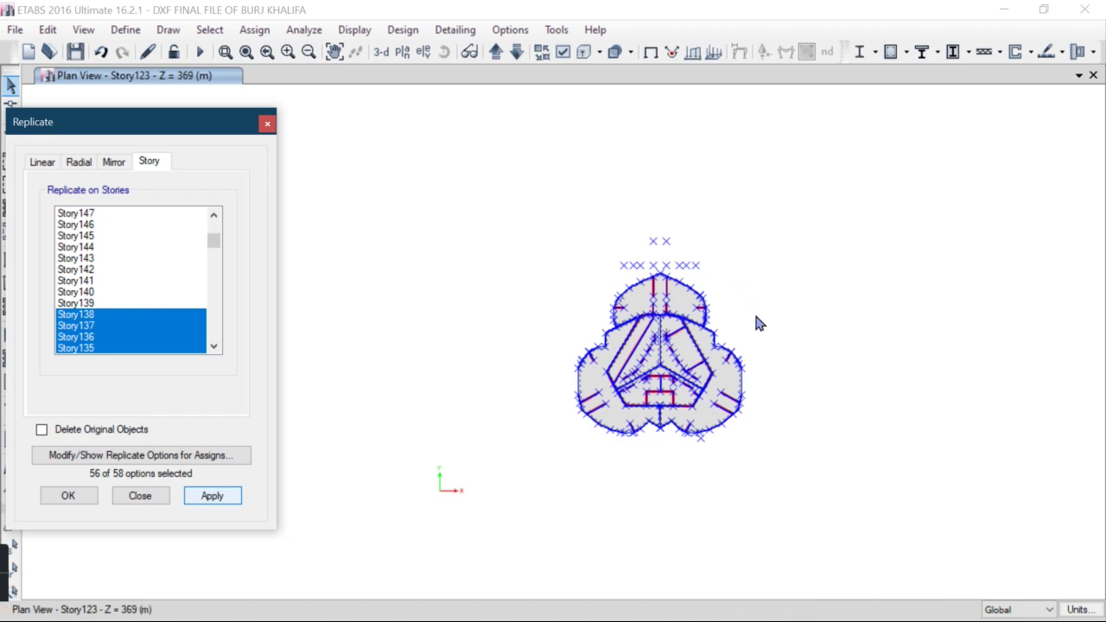
left_click(736, 348)
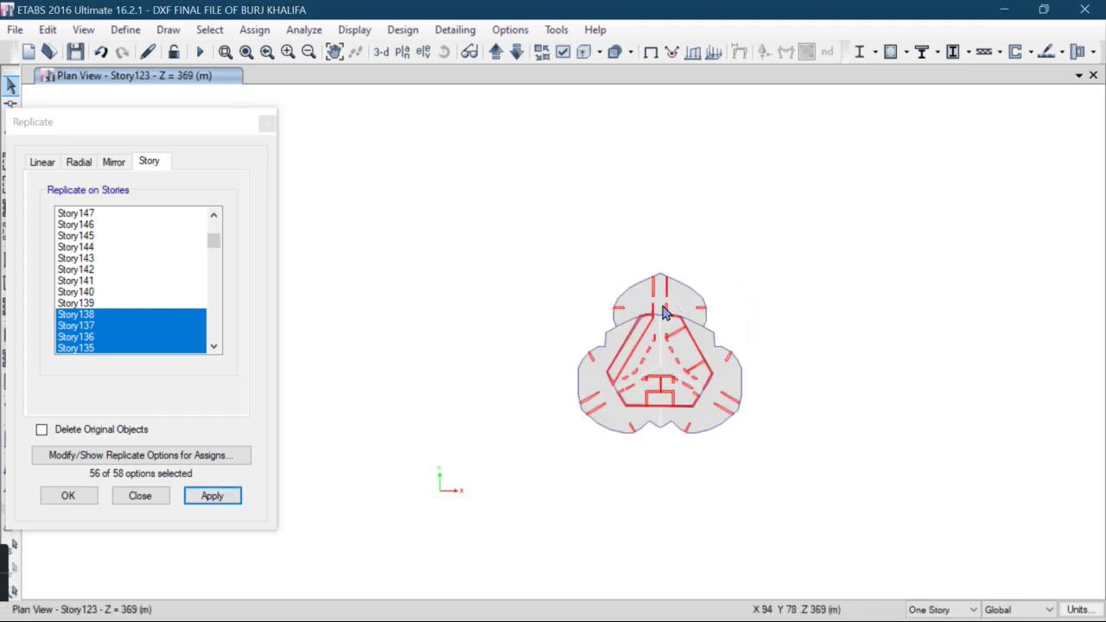
Switch the plan view to Story138 using the default plan from the story level.
scroll(661, 313, "up", 3)
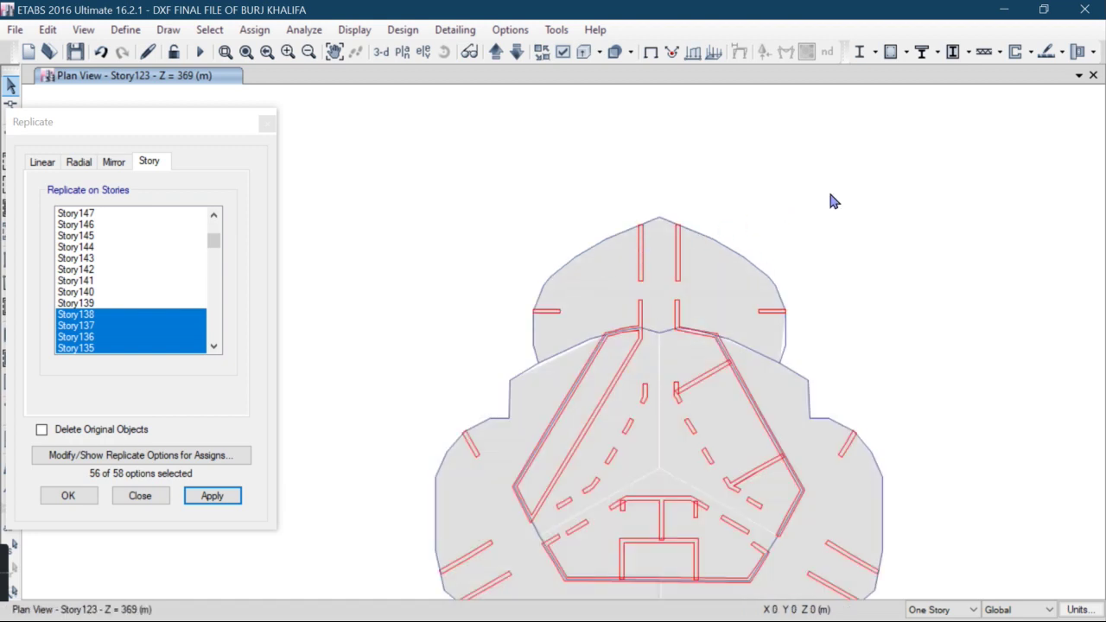
left_click(401, 53)
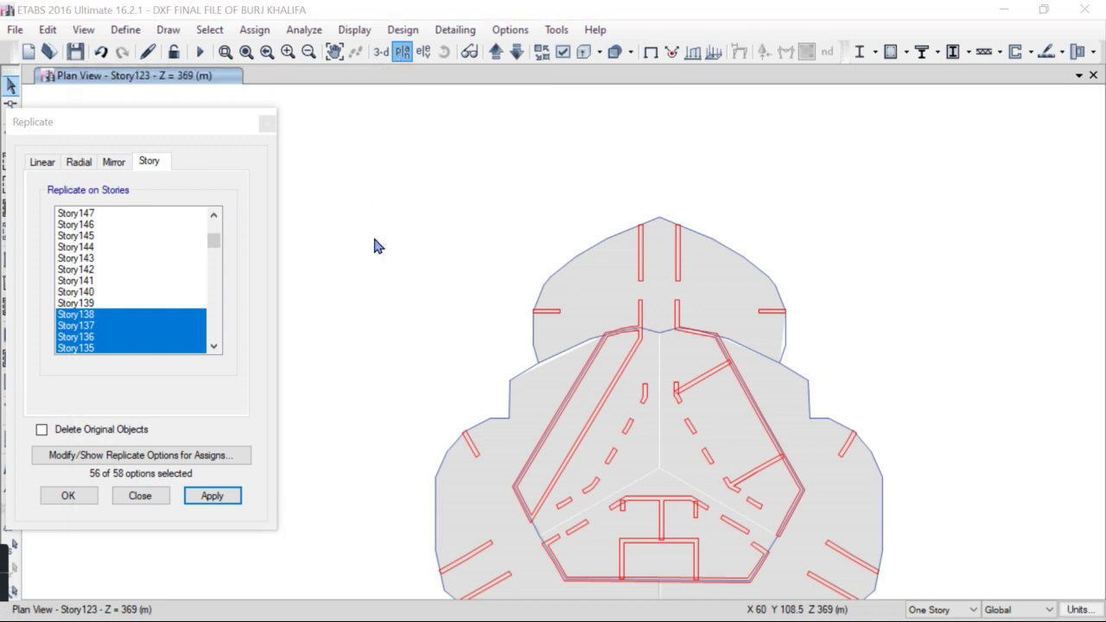
scroll(503, 363, "down", 14)
scroll(518, 318, "up", 8)
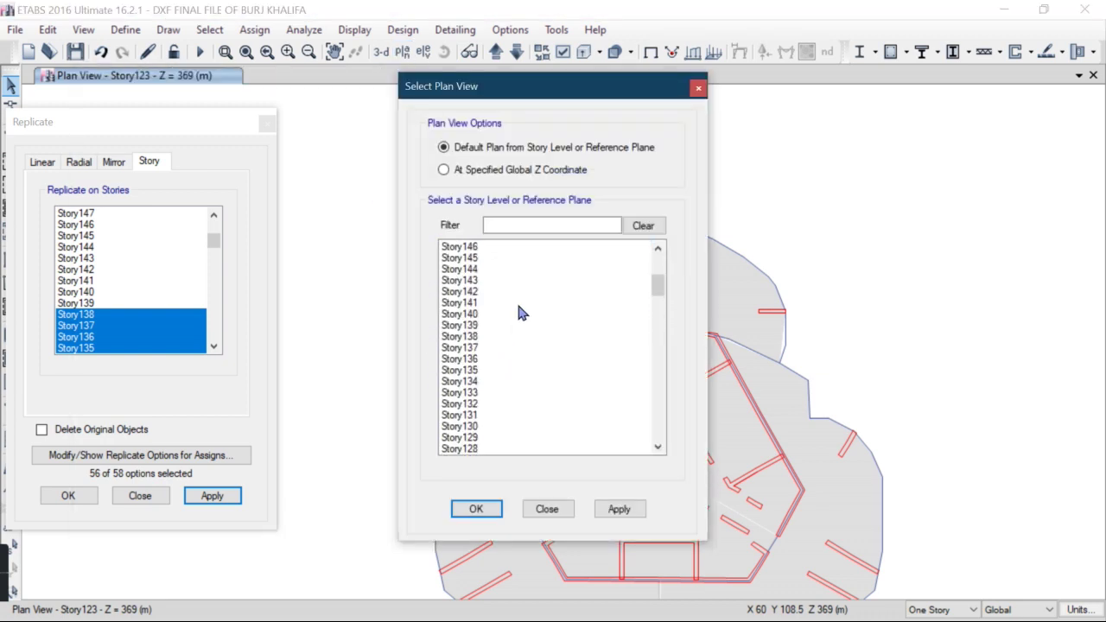
left_click(471, 336)
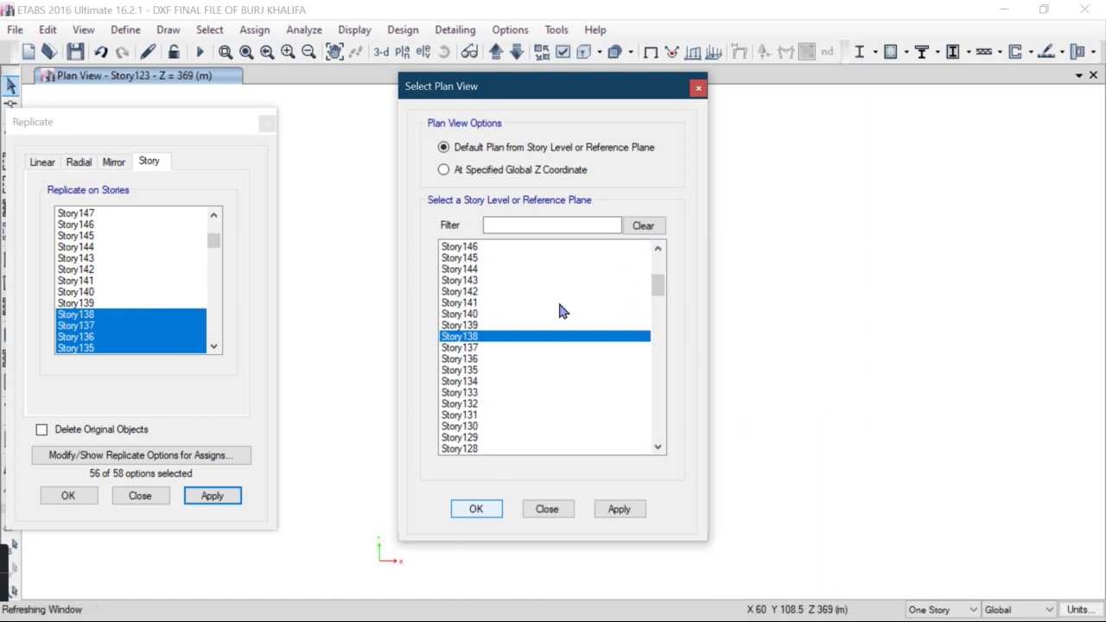
Select the upper wing's outer lobe on Story138, including its walls, slab and the joints around it, and delete it.
scroll(628, 449, "up", 3)
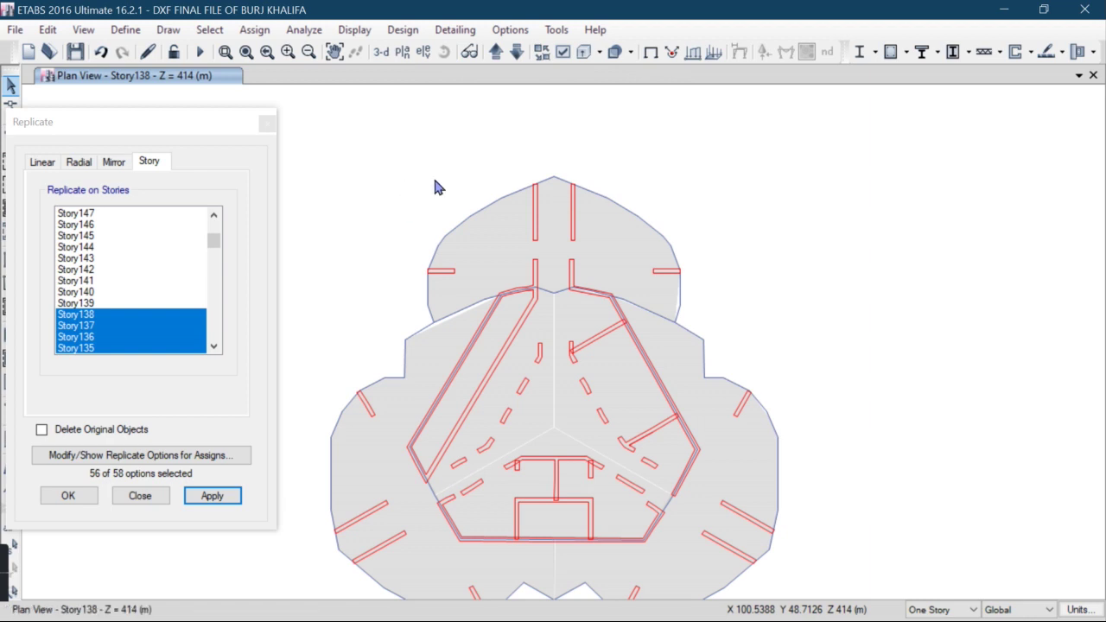
left_click_drag(682, 249, 414, 134)
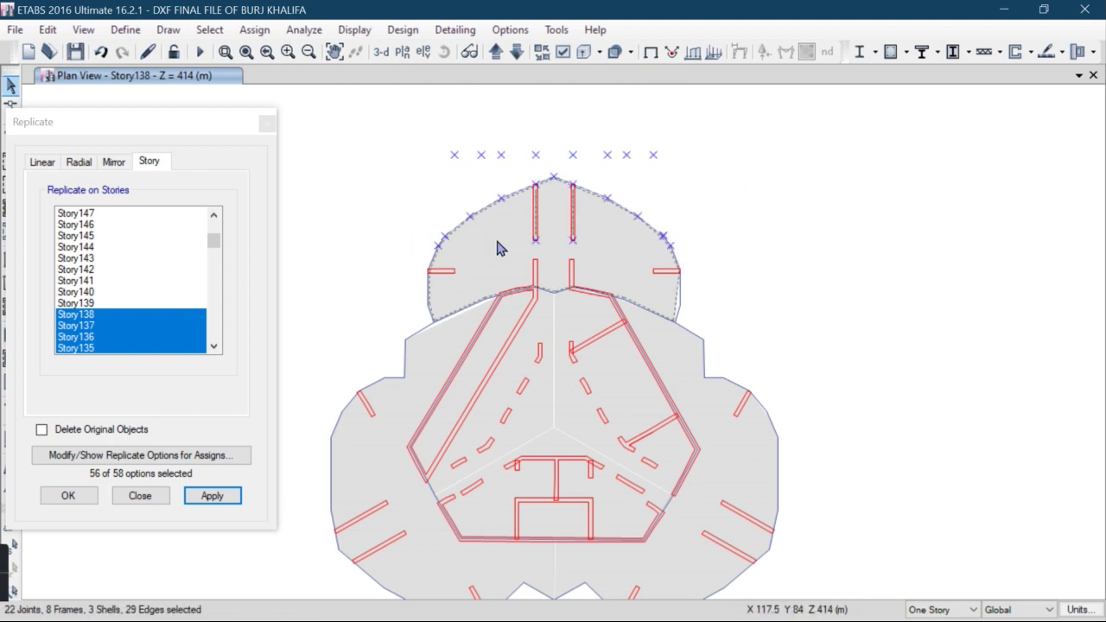
left_click(595, 260)
left_click_drag(611, 244, 515, 272)
left_click(674, 275)
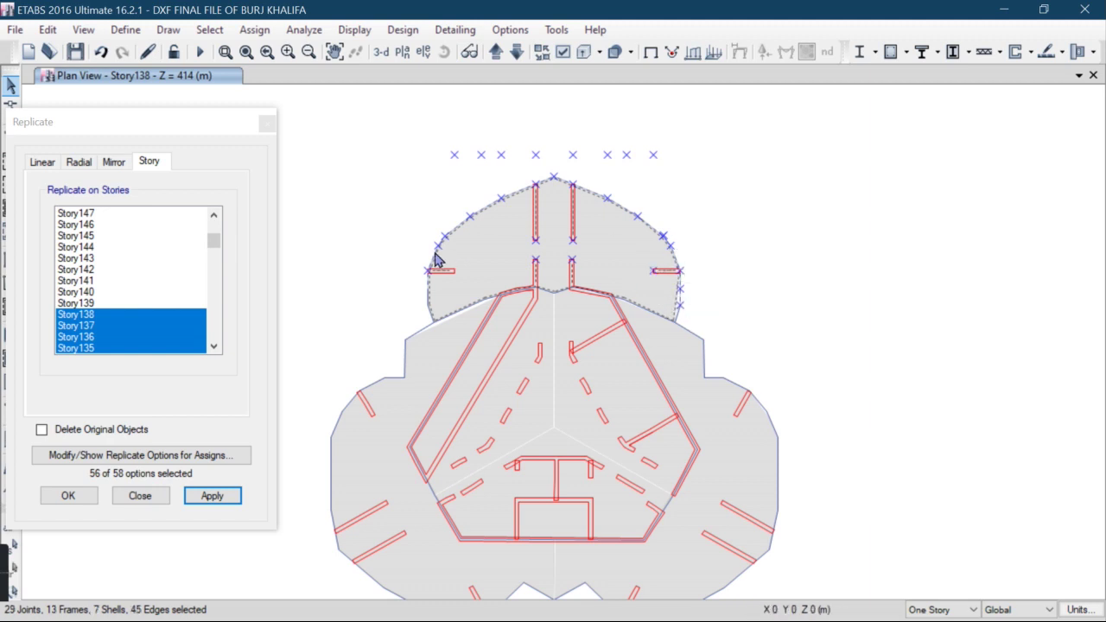
left_click_drag(670, 288, 702, 320)
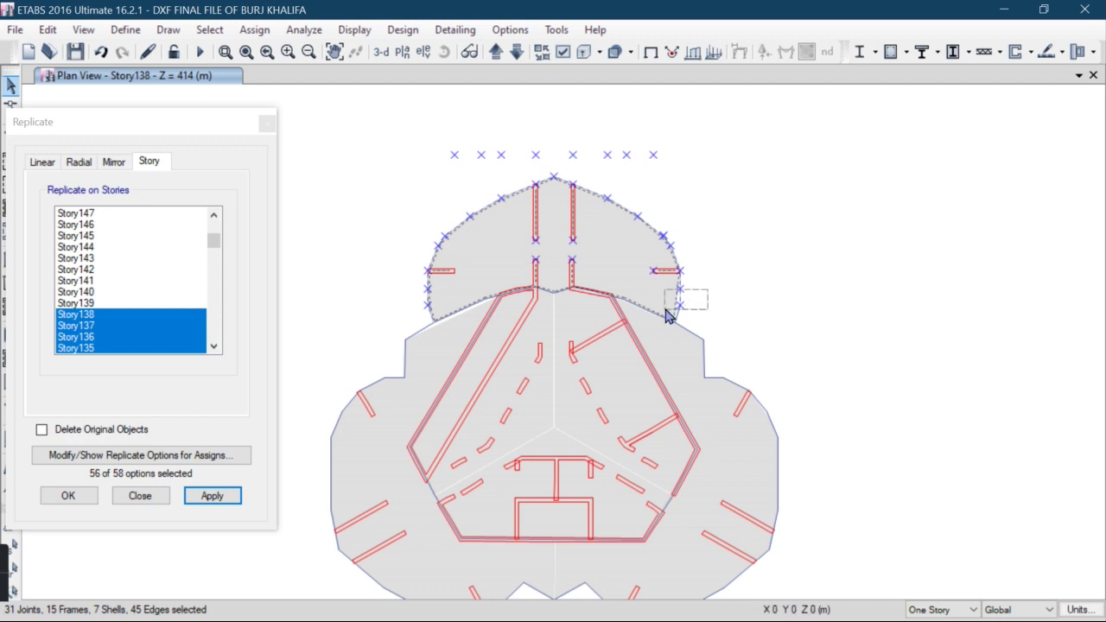
left_click(47, 30)
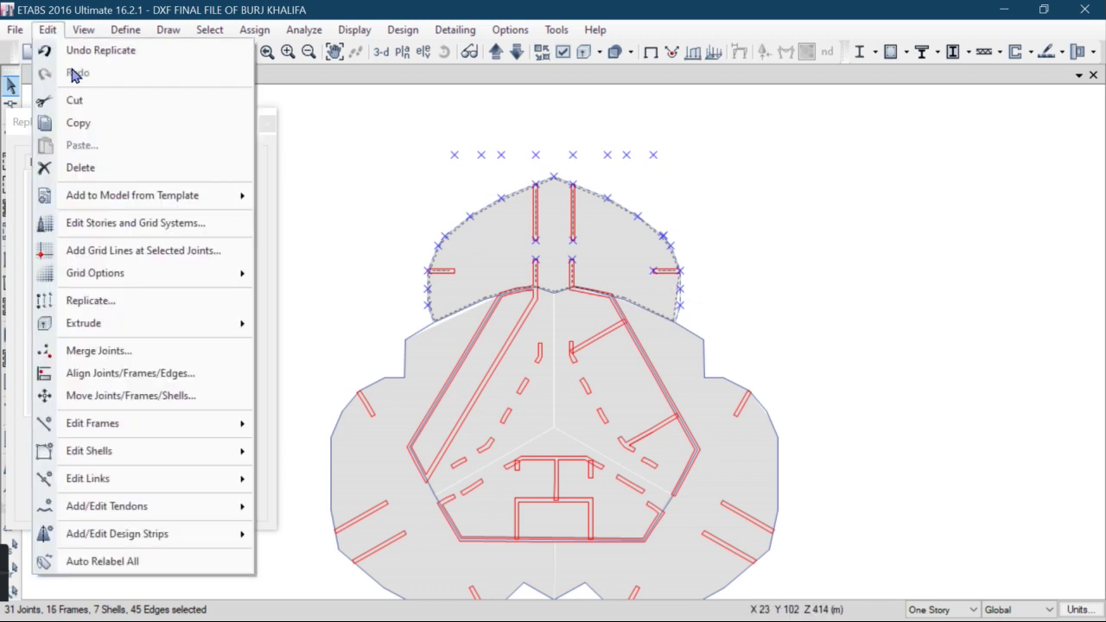
left_click(93, 168)
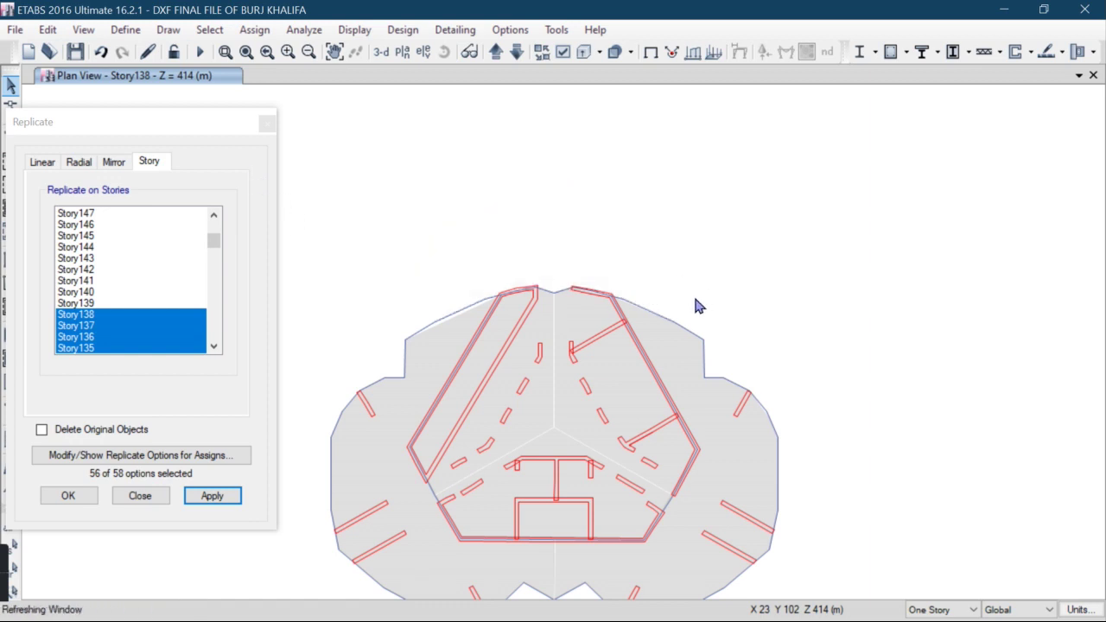
Select all remaining walls, slabs and joints of the Story138 floor plan.
scroll(610, 275, "down", 3)
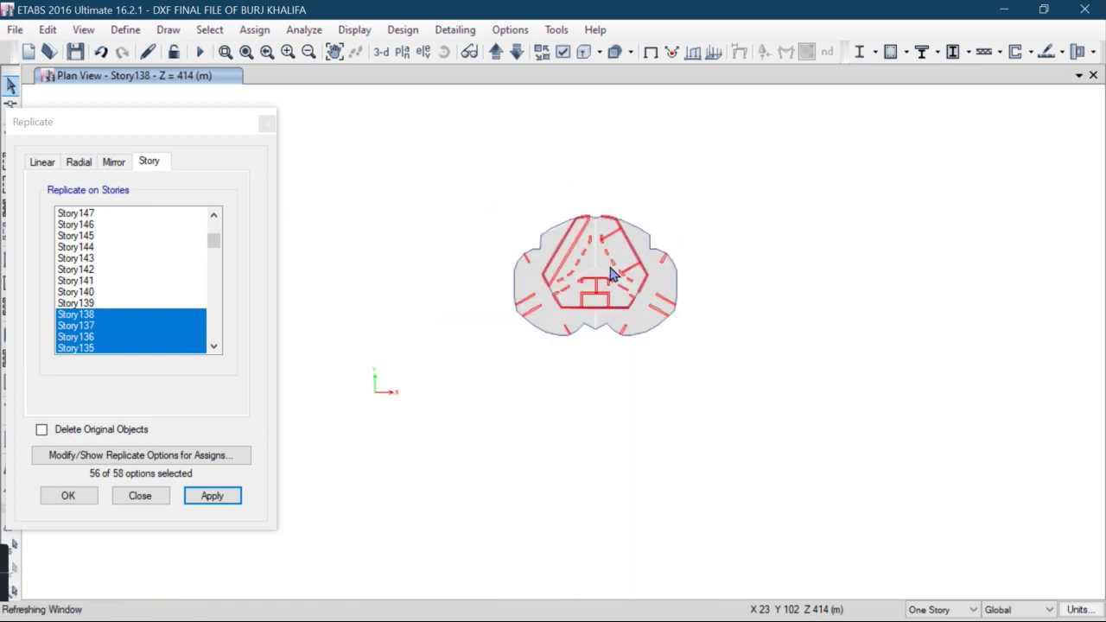
left_click_drag(767, 172, 514, 338)
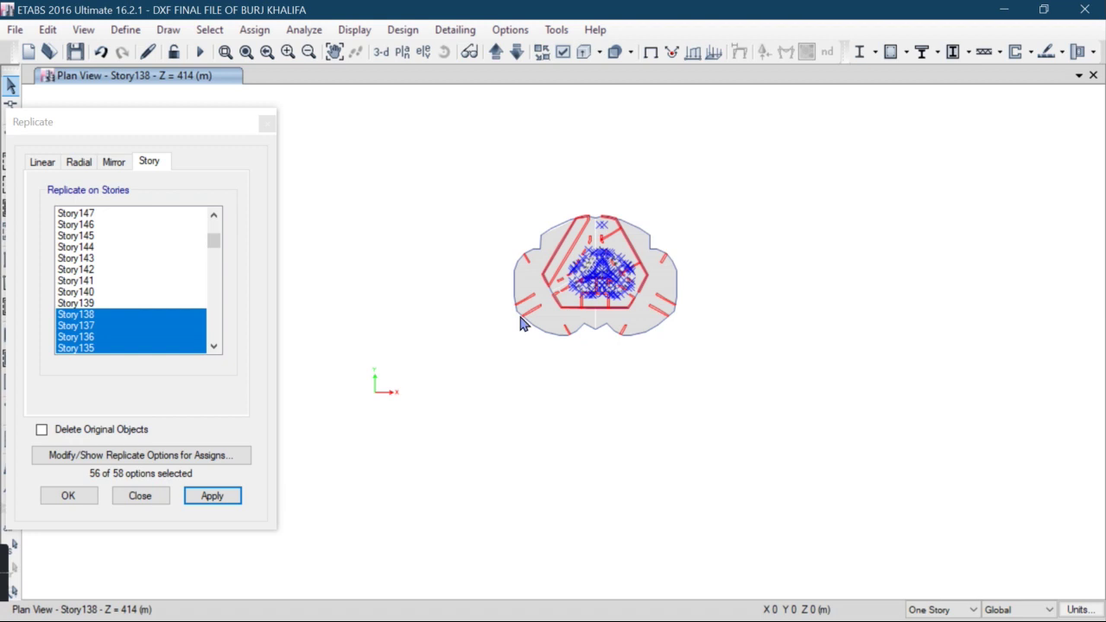
left_click_drag(759, 144, 519, 323)
left_click_drag(721, 206, 512, 359)
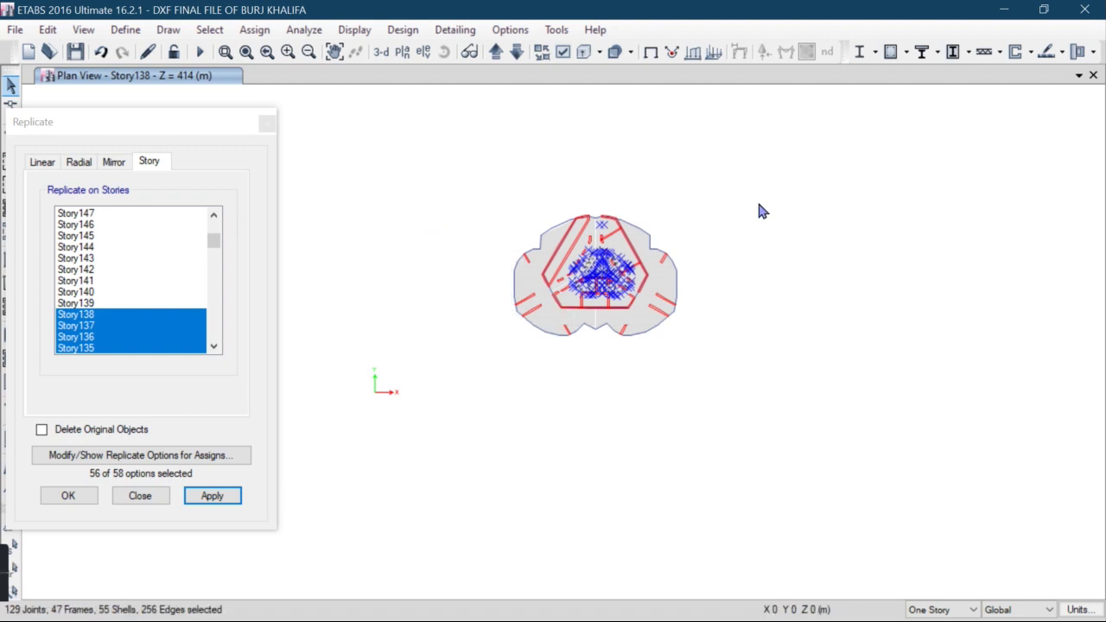
left_click_drag(759, 189, 489, 331)
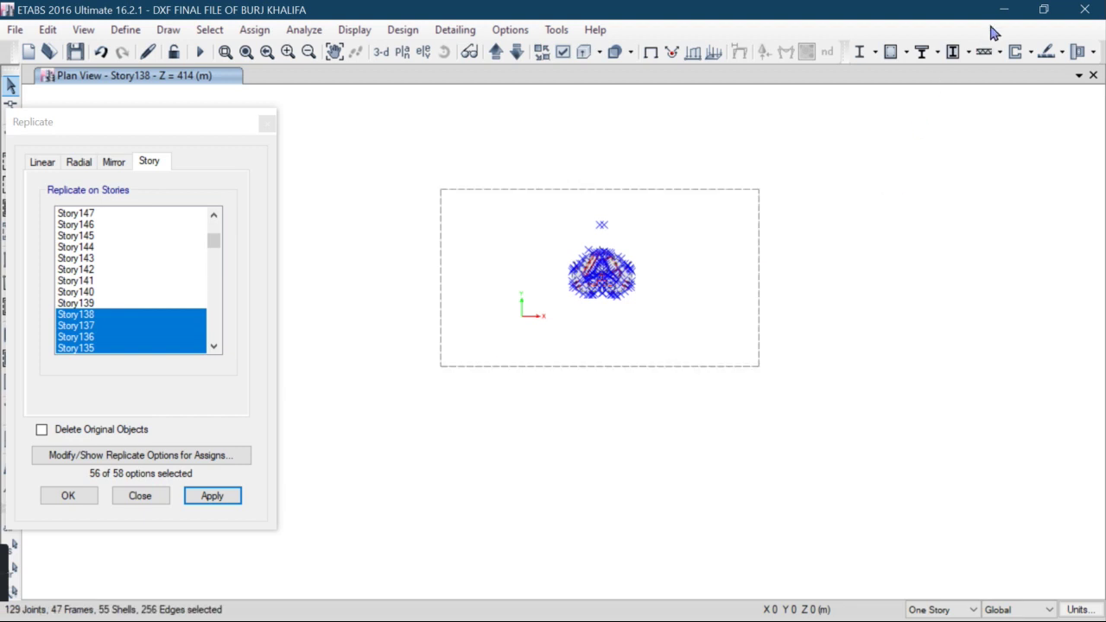
Check the next storey range in AutoCAD, then replicate the selected plan in ETABS on Story139 through Story143.
left_click(1044, 9)
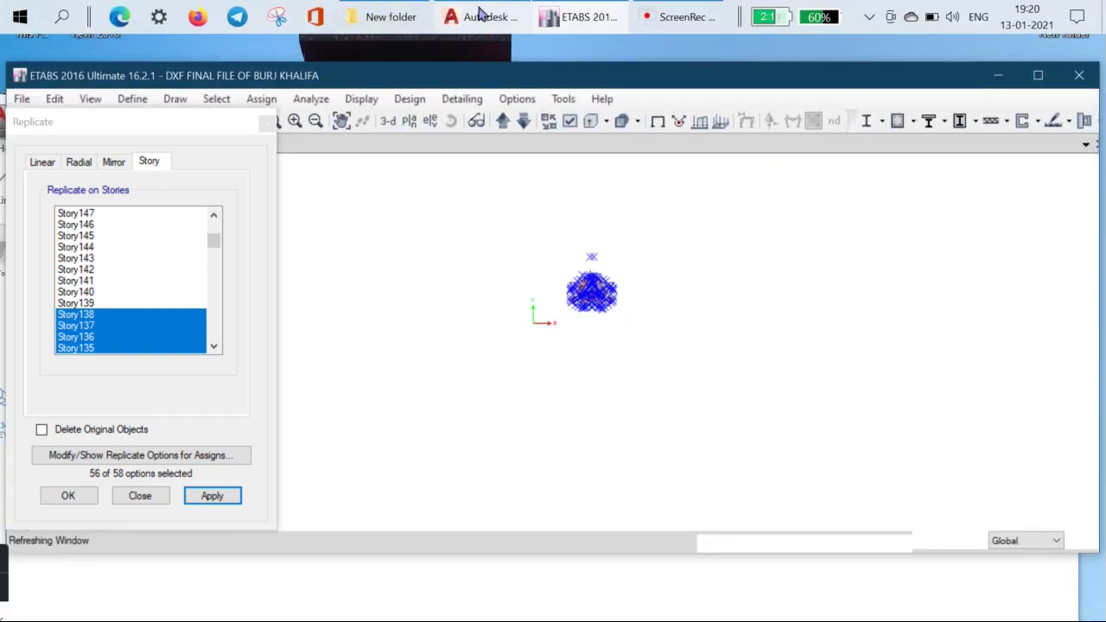
left_click(489, 10)
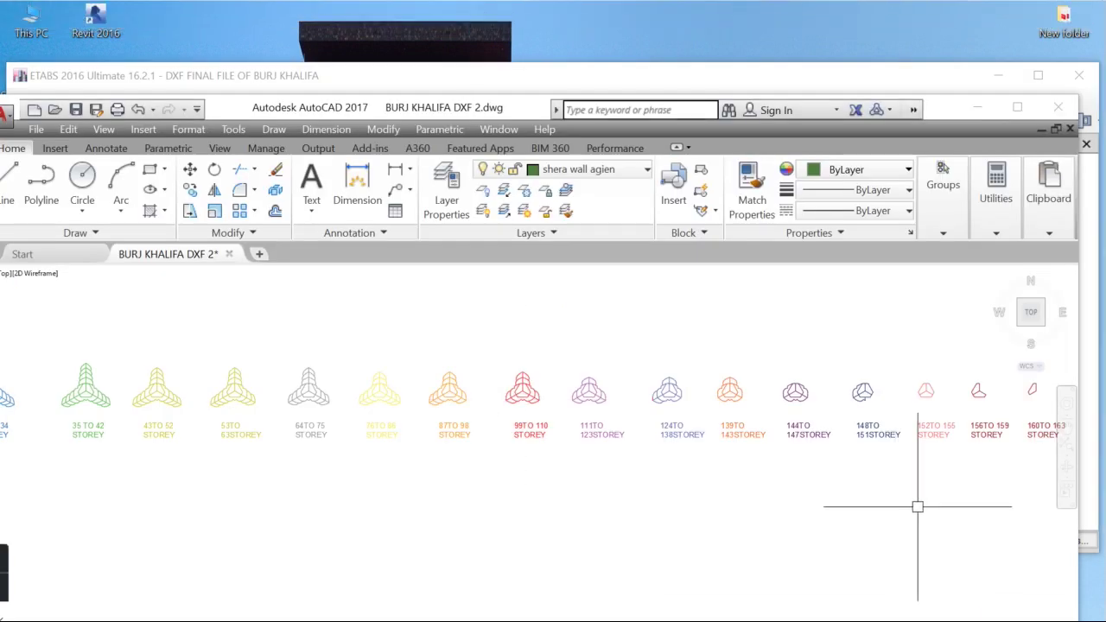
left_click(566, 15)
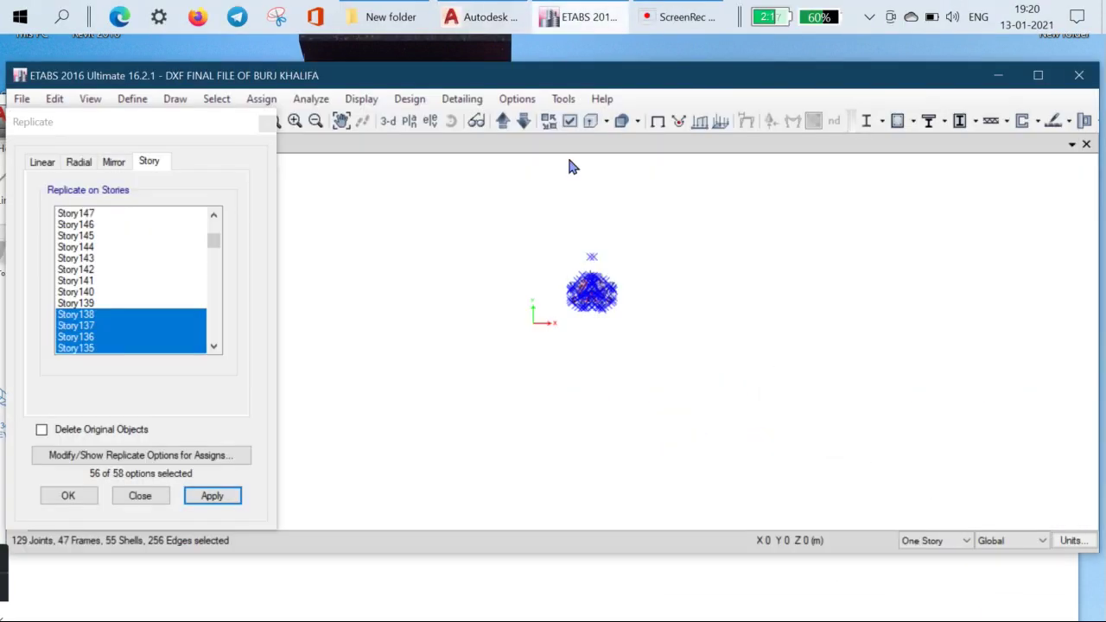
left_click(102, 306)
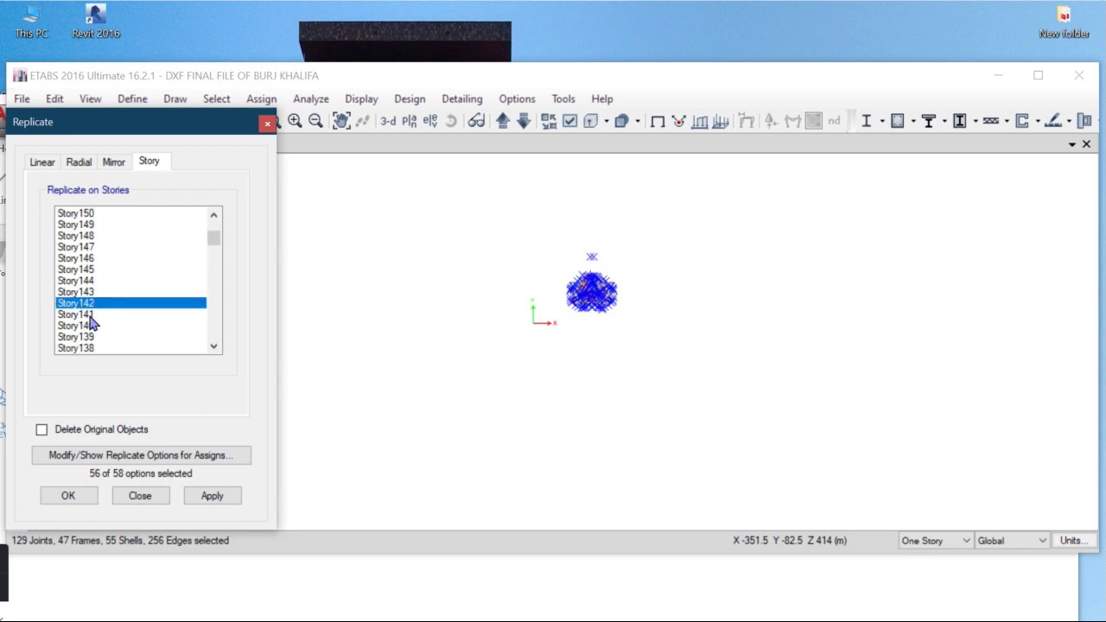
left_click(100, 337)
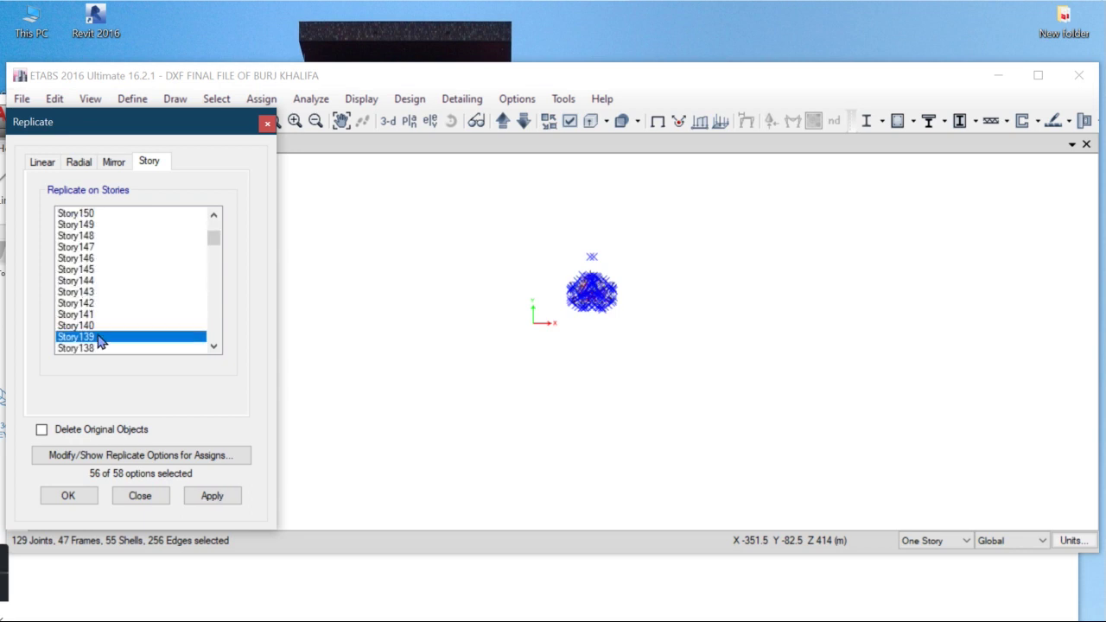
left_click_drag(100, 339, 108, 289)
left_click(207, 498)
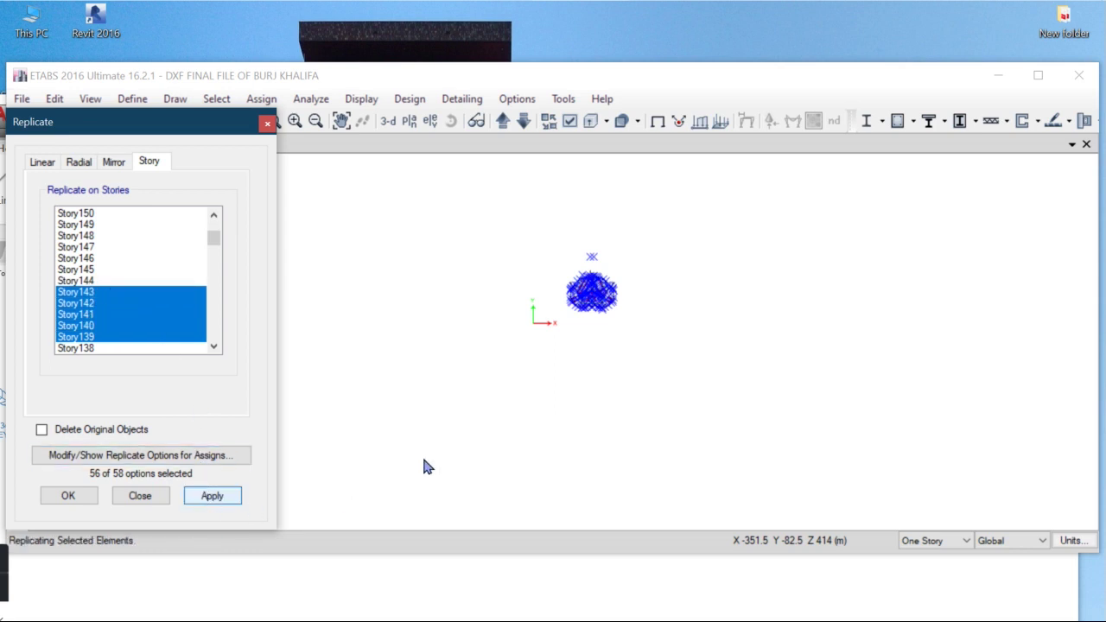
Switch between ETABS and AutoCAD to compare the Story138 plan with the storey-range plans above 138.
left_click(474, 7)
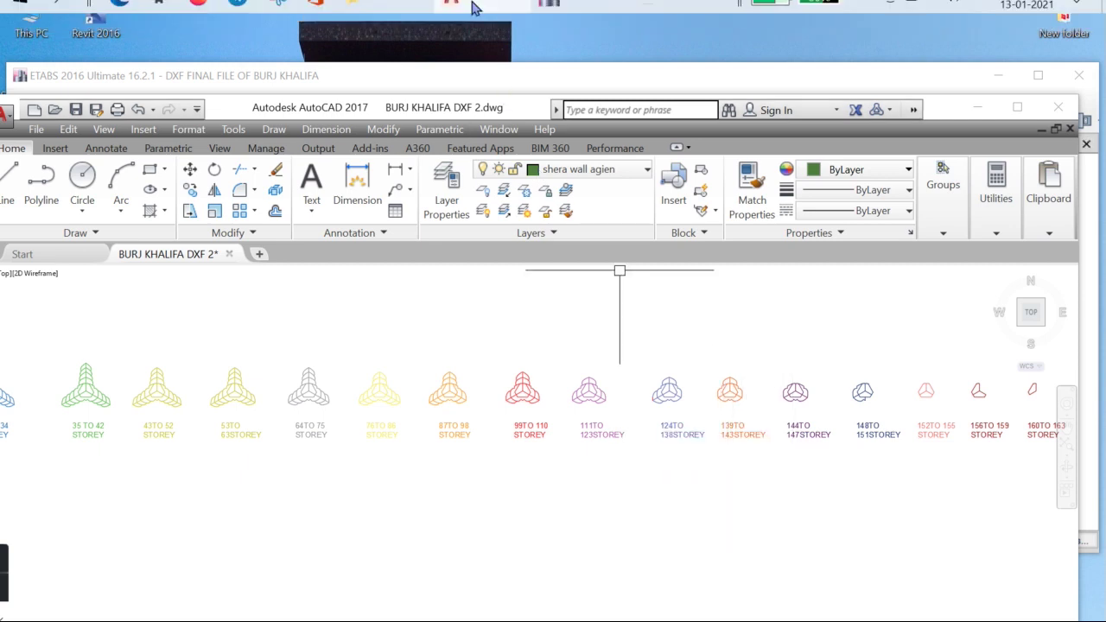
left_click(618, 26)
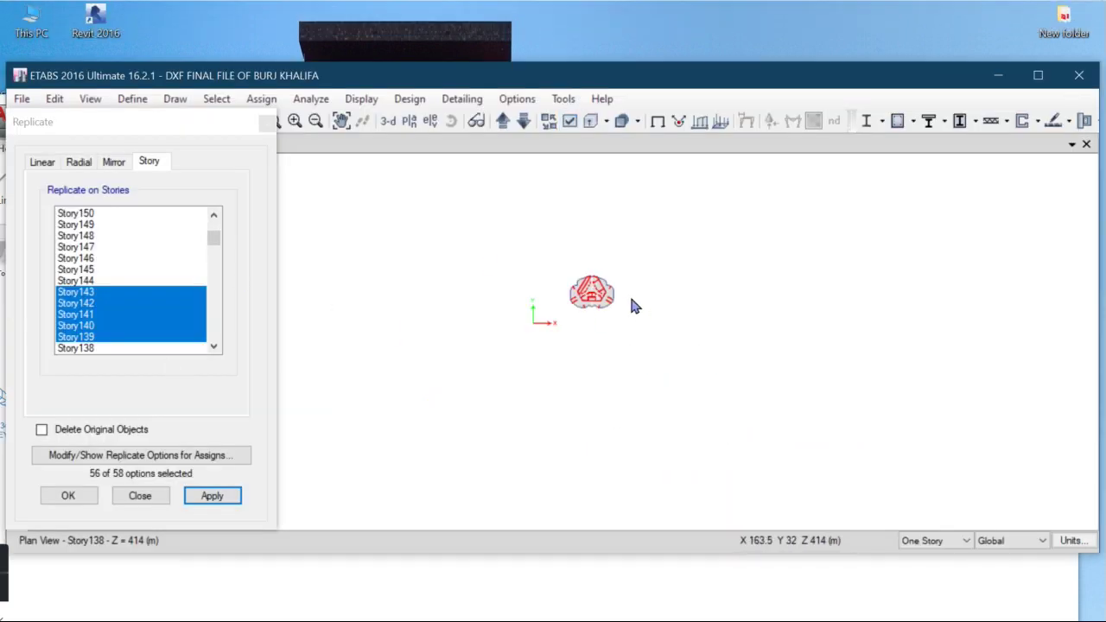
mouse_move(581, 2)
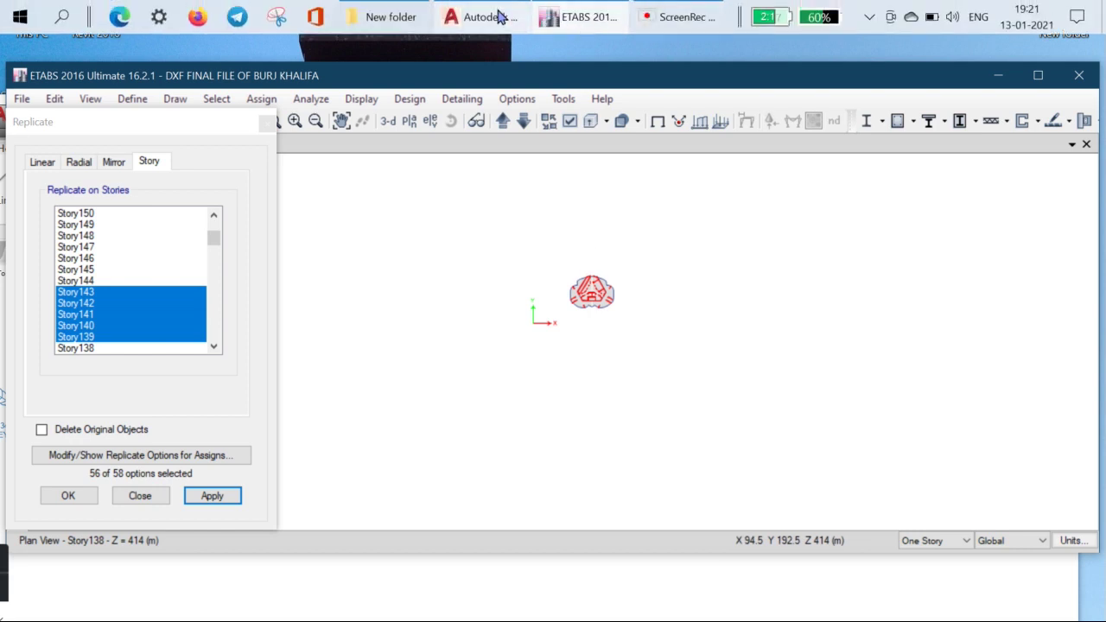
left_click(489, 17)
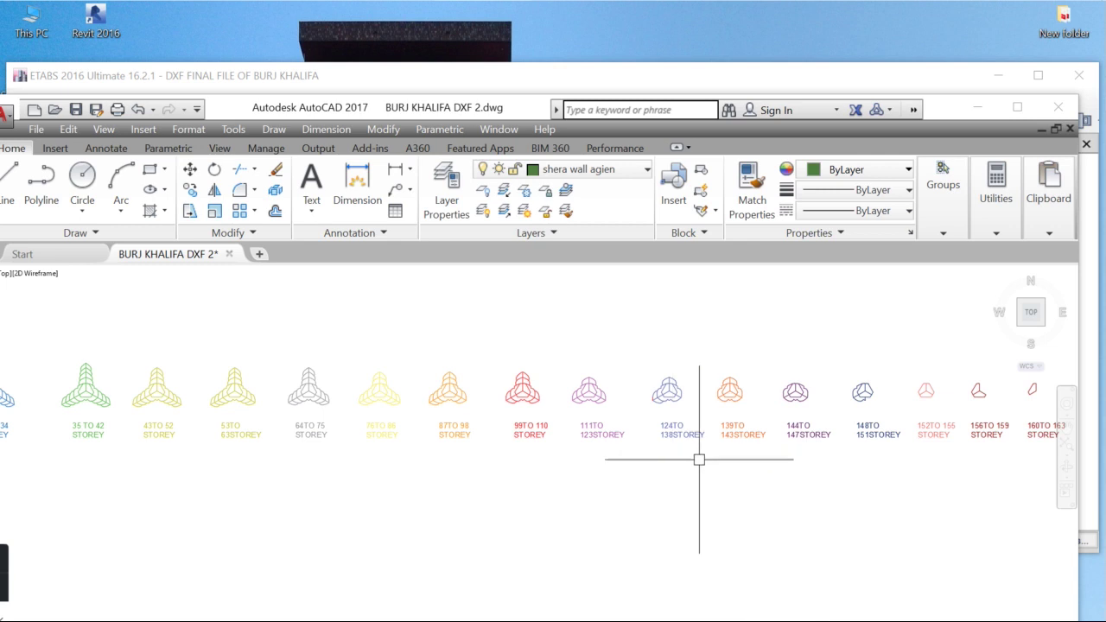
mouse_move(536, 35)
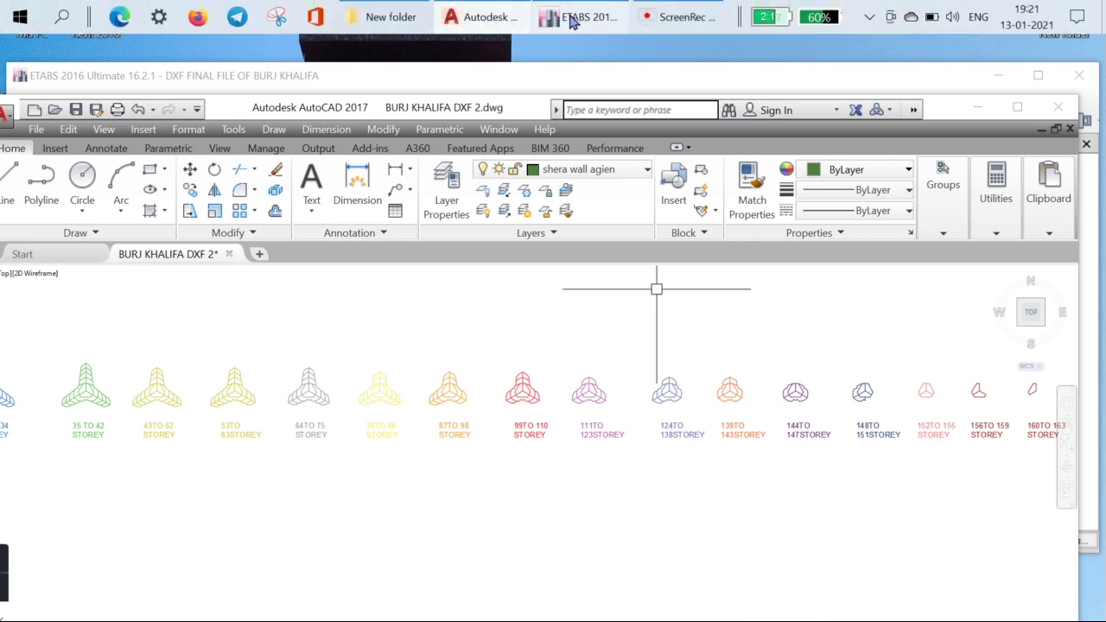
Switch to ETABS and open the Story143 plan view.
left_click(571, 22)
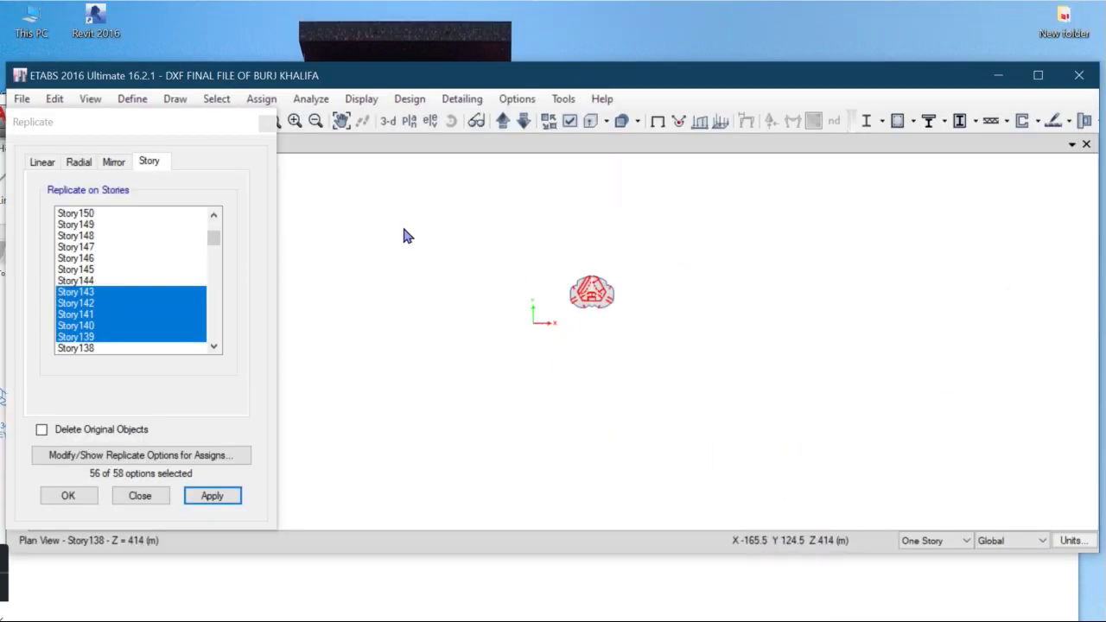
left_click(410, 122)
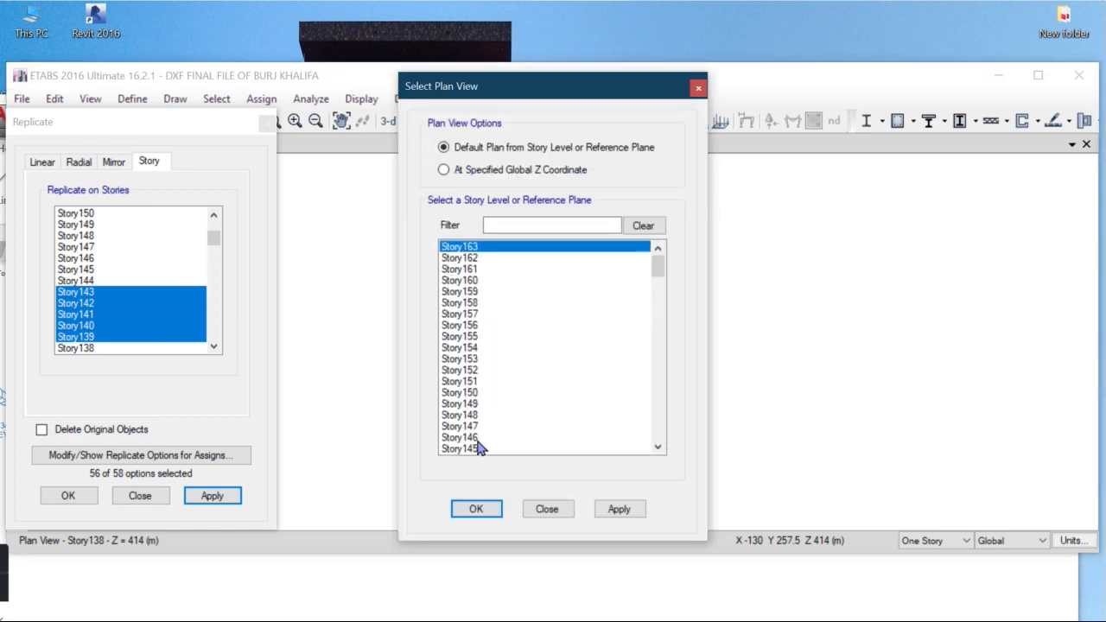
scroll(489, 423, "down", 6)
left_click(477, 280)
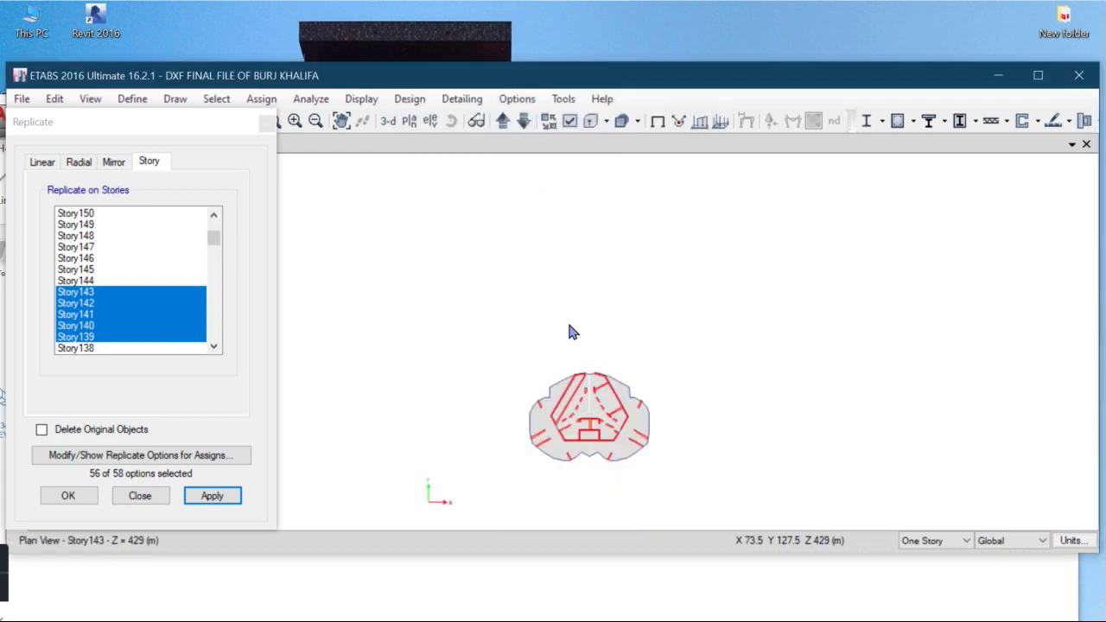
Check the next storey range in AutoCAD and select the entire Story143 floor plan in ETABS.
middle_click_drag(575, 469, 566, 375)
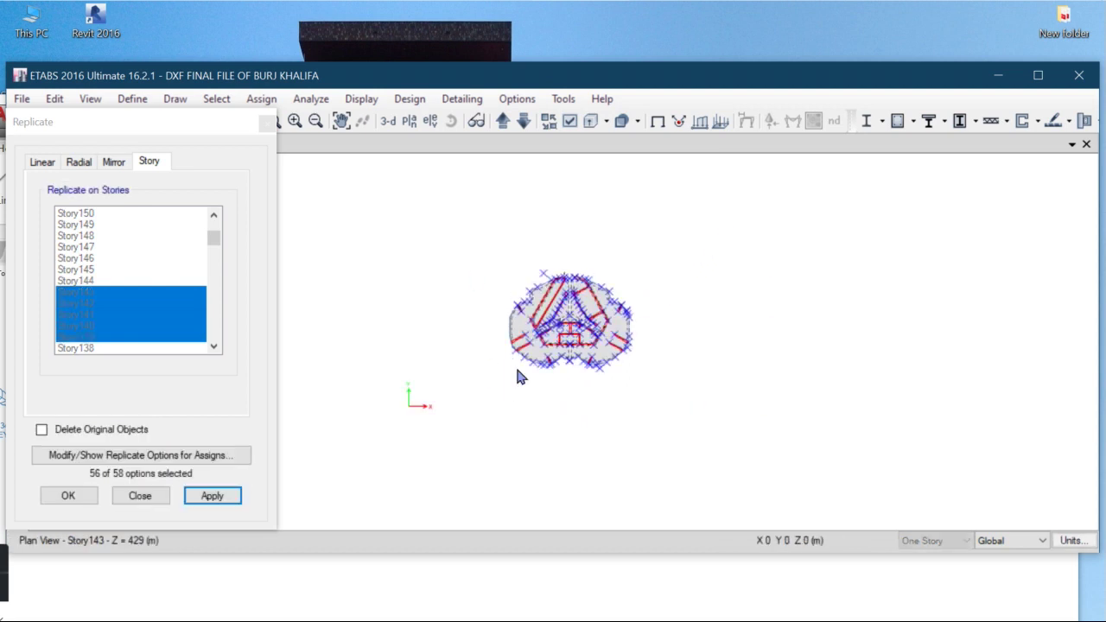
mouse_move(590, 18)
left_click(483, 17)
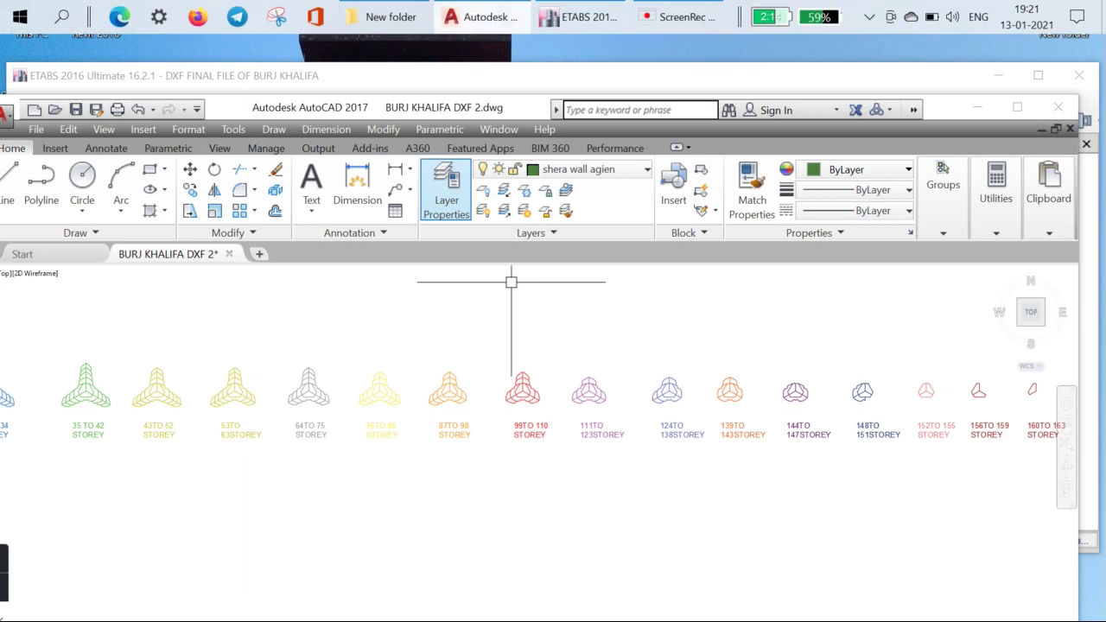
left_click(572, 17)
left_click_drag(673, 250, 447, 440)
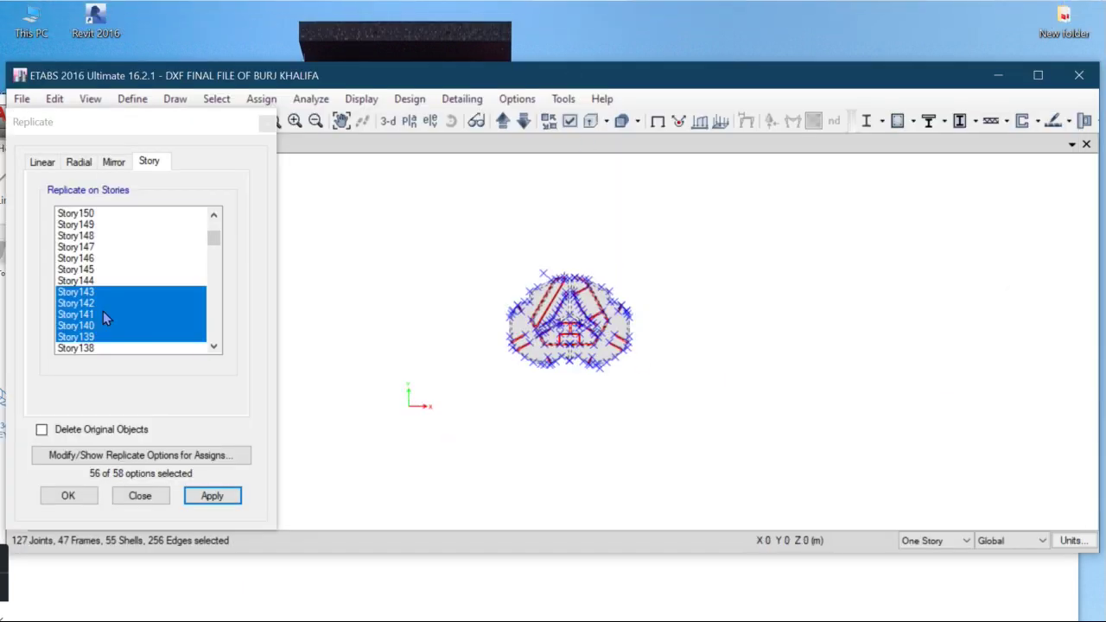
Replicate the selected floor plan on Story144 through Story147.
scroll(89, 286, "up", 2)
left_click(89, 281)
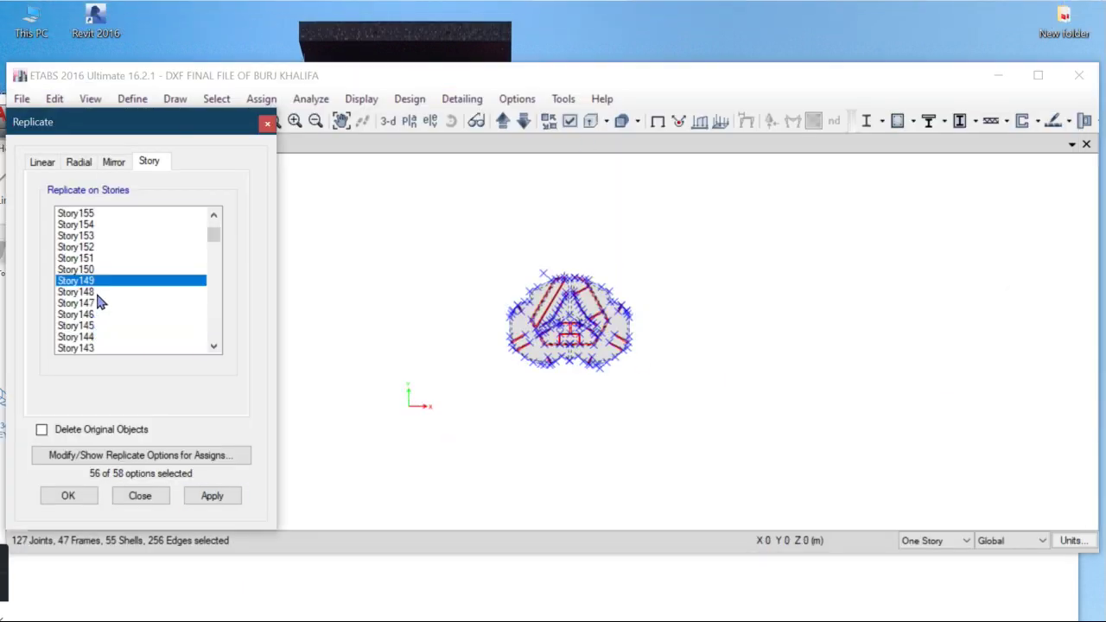
left_click_drag(95, 338, 112, 306)
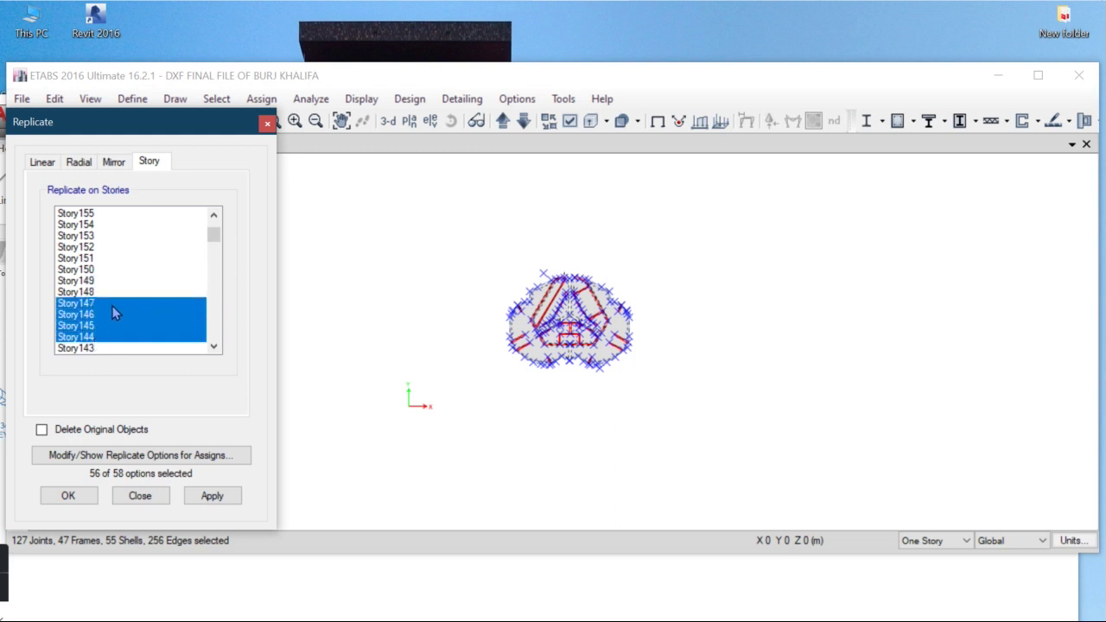
left_click(213, 495)
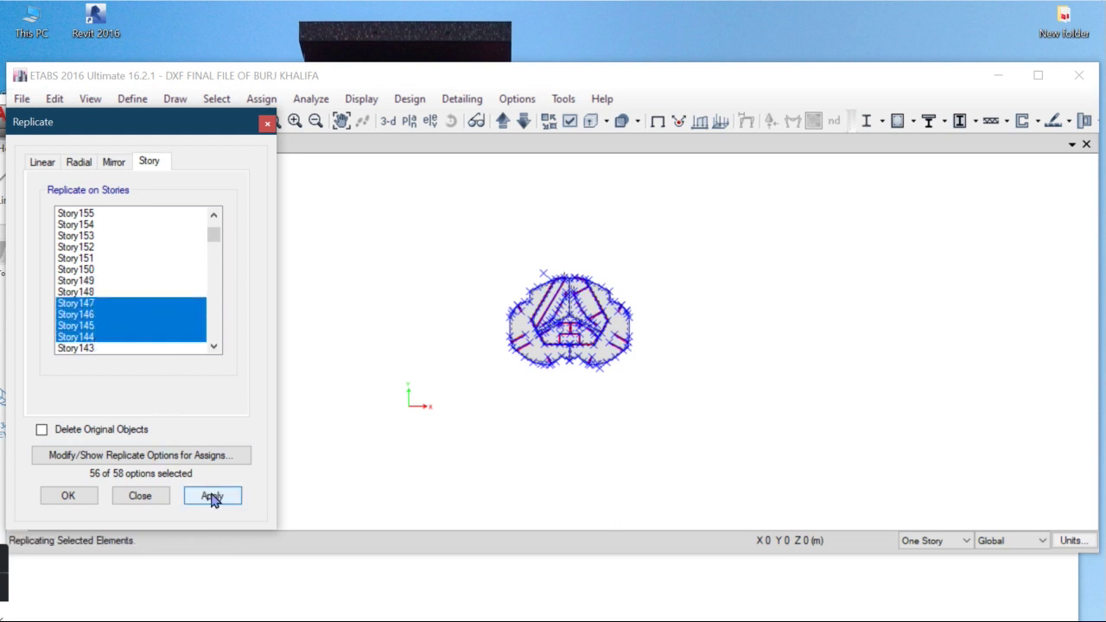
Check the storey-range plans in AutoCAD, then open the Story147 plan view in ETABS.
left_click(481, 15)
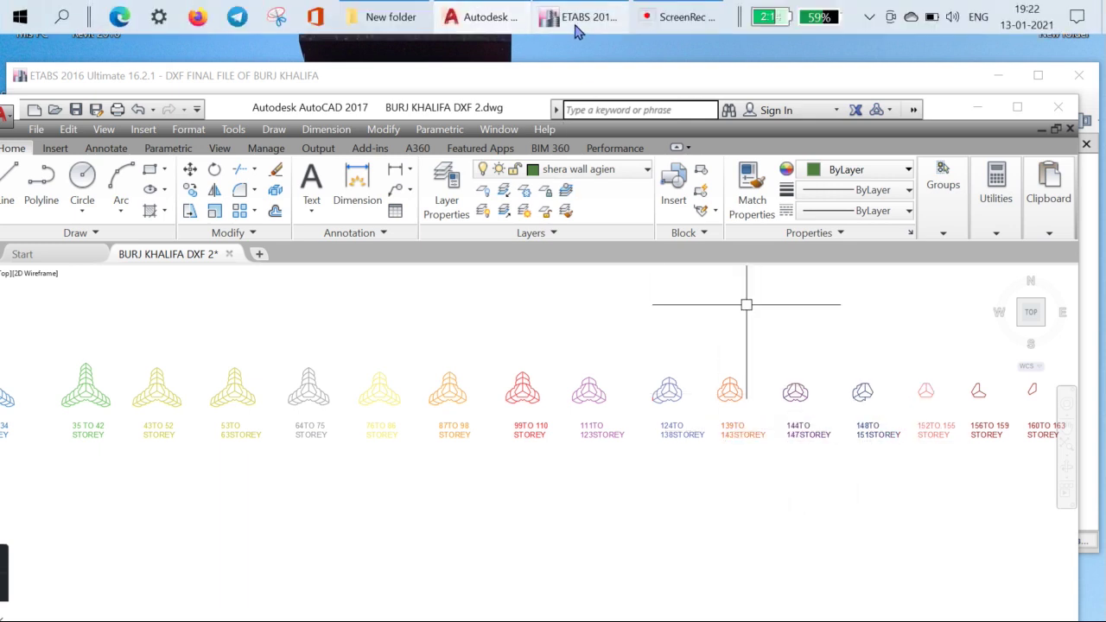
left_click(578, 30)
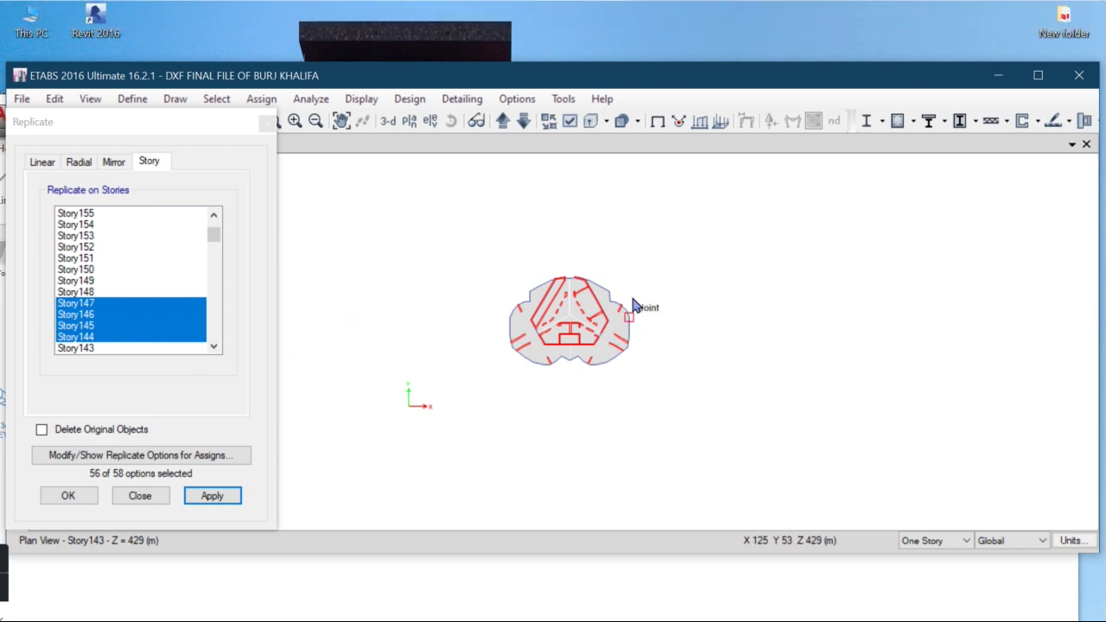
left_click(408, 122)
scroll(510, 393, "down", 13)
scroll(507, 400, "up", 13)
left_click(490, 427)
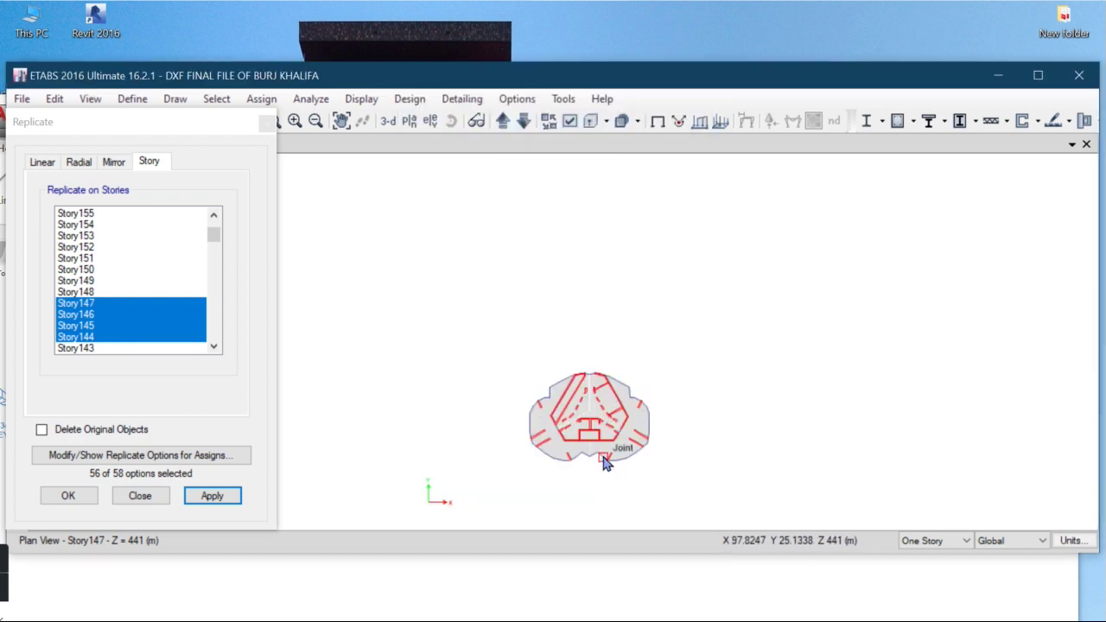
scroll(605, 462, "up", 3)
left_click_drag(576, 205, 755, 333)
left_click_drag(758, 279, 753, 358)
left_click_drag(771, 338, 706, 376)
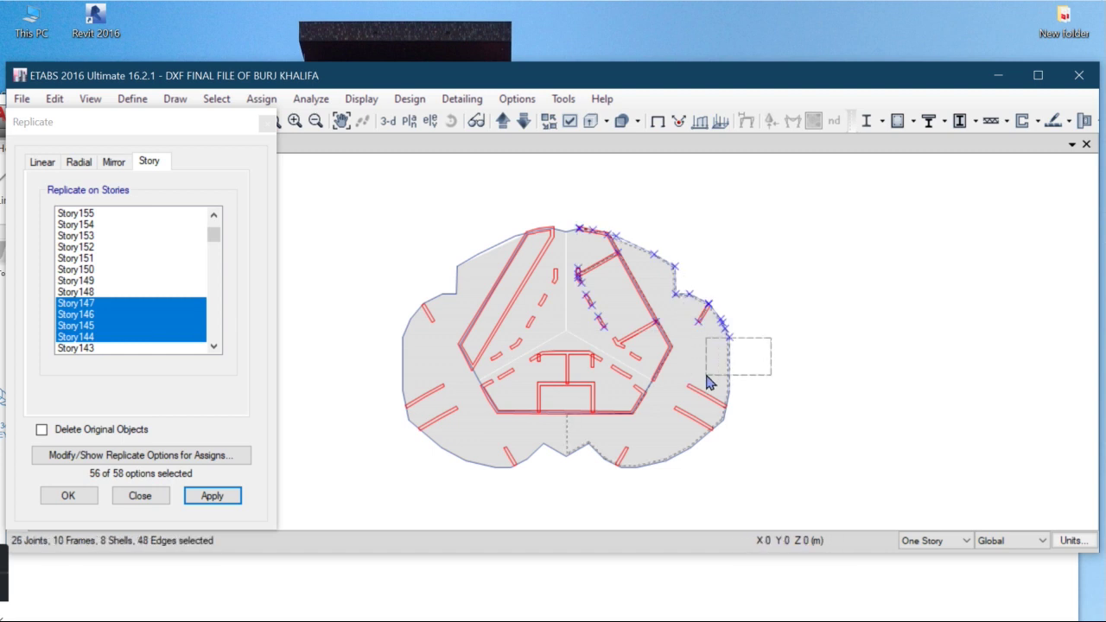
left_click_drag(705, 419, 706, 418)
left_click_drag(769, 314, 651, 327)
left_click_drag(612, 282, 688, 348)
left_click_drag(629, 261, 684, 354)
left_click(707, 302)
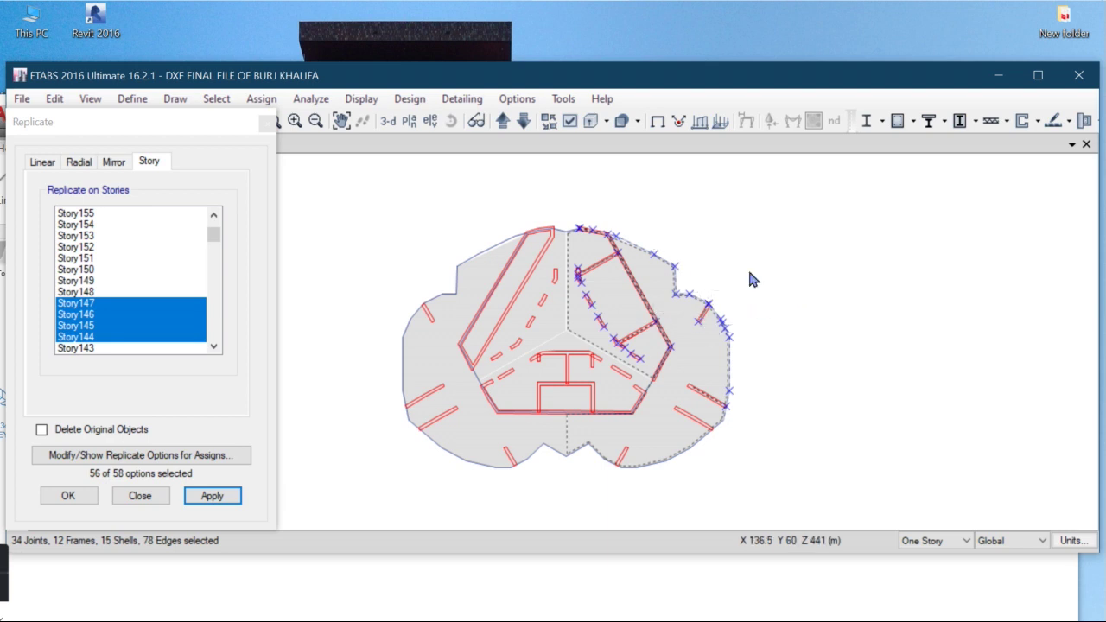
mouse_move(665, 35)
left_click(480, 17)
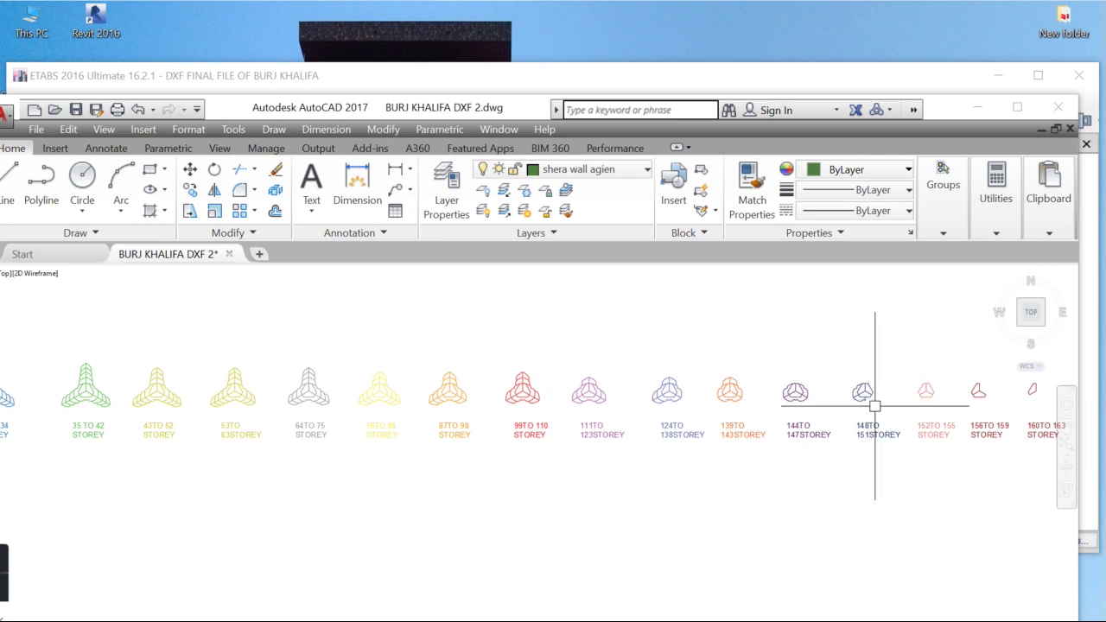
left_click(577, 17)
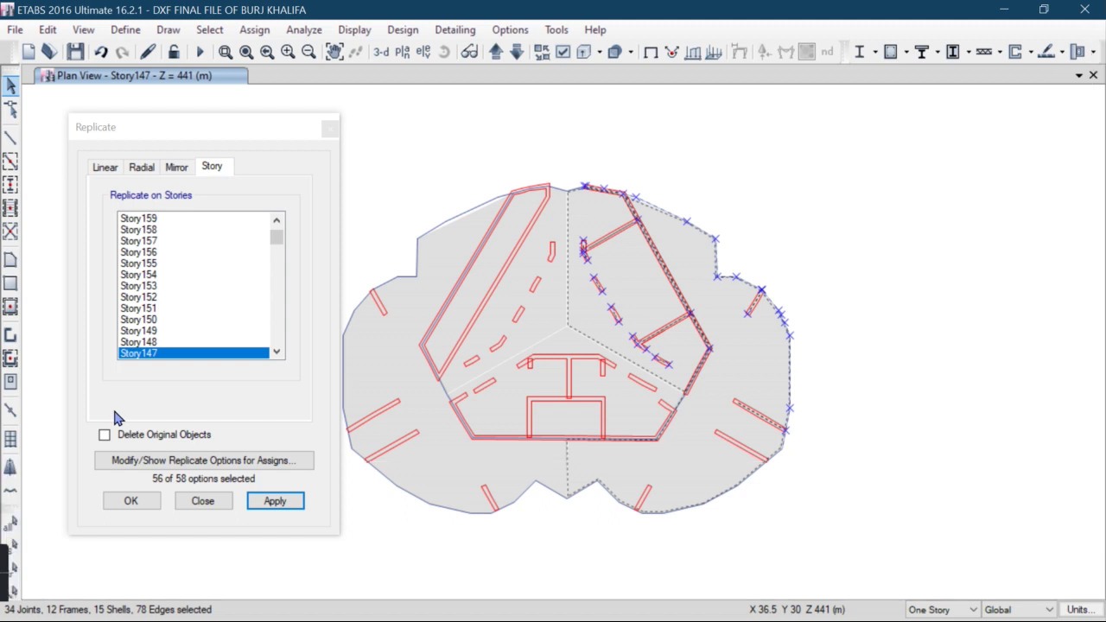
left_click(14, 569)
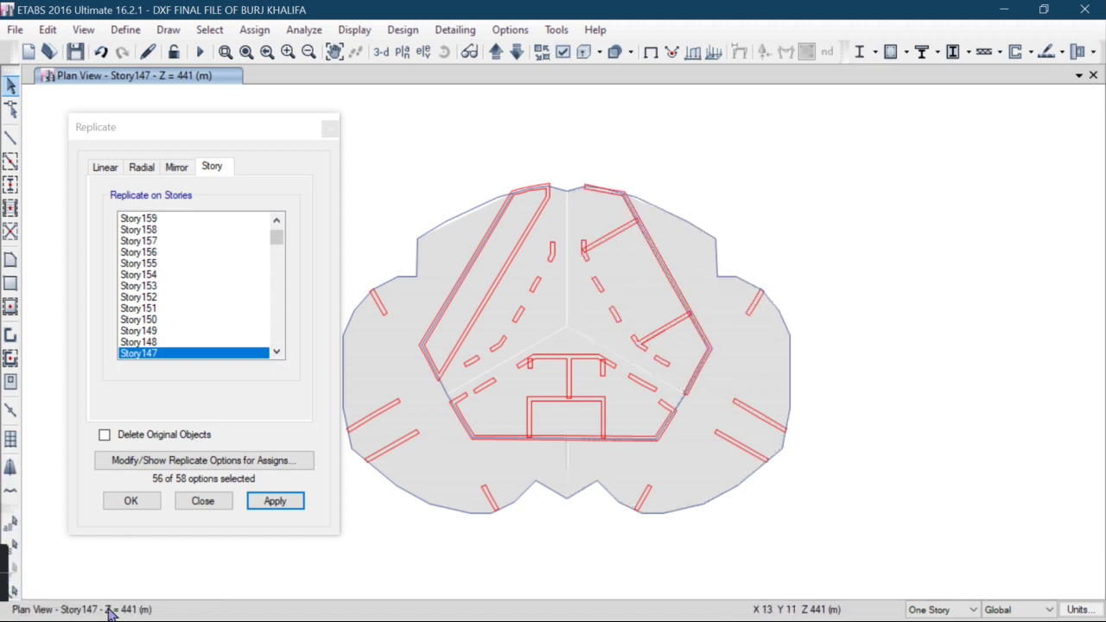
Select the right-hand outer lobe of the Story147 plan, including its slab, walls and perimeter joints and frames, and delete it.
left_click(748, 360)
left_click_drag(802, 316, 742, 491)
left_click_drag(788, 221, 749, 400)
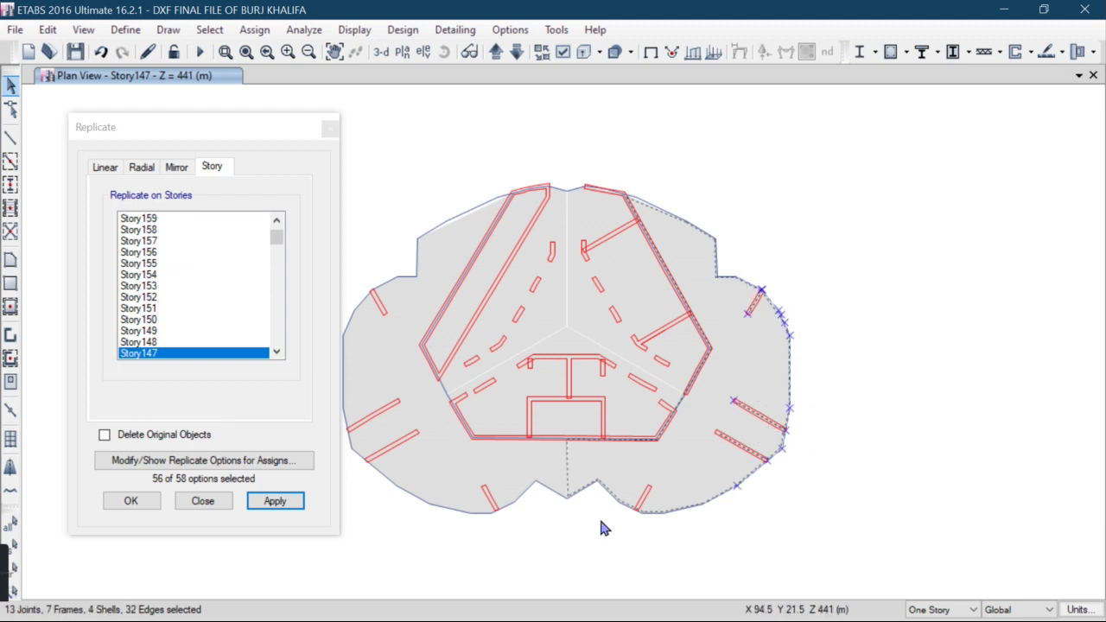
left_click_drag(576, 467, 639, 538)
left_click_drag(625, 468, 688, 522)
left_click_drag(587, 468, 579, 518)
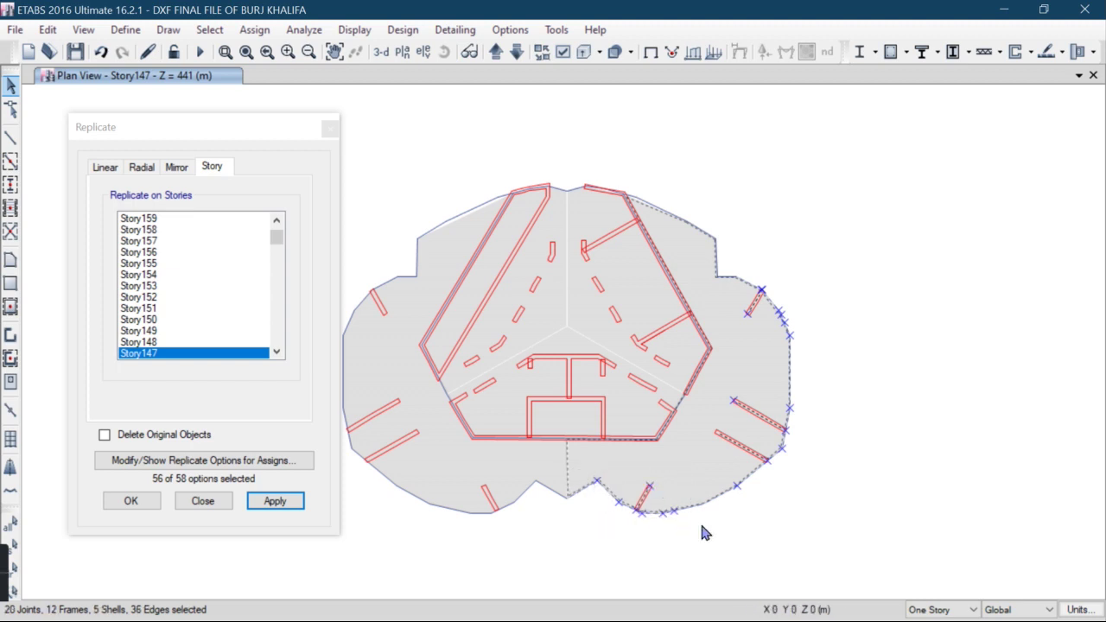
left_click_drag(740, 475, 668, 539)
left_click_drag(698, 204, 650, 205)
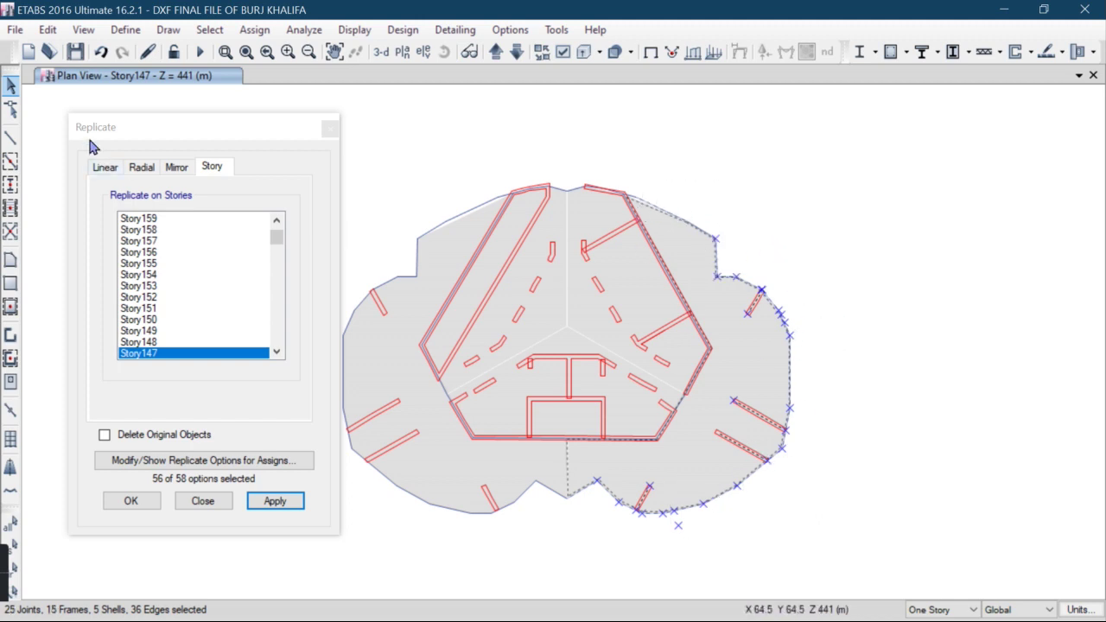
left_click(45, 30)
left_click(87, 169)
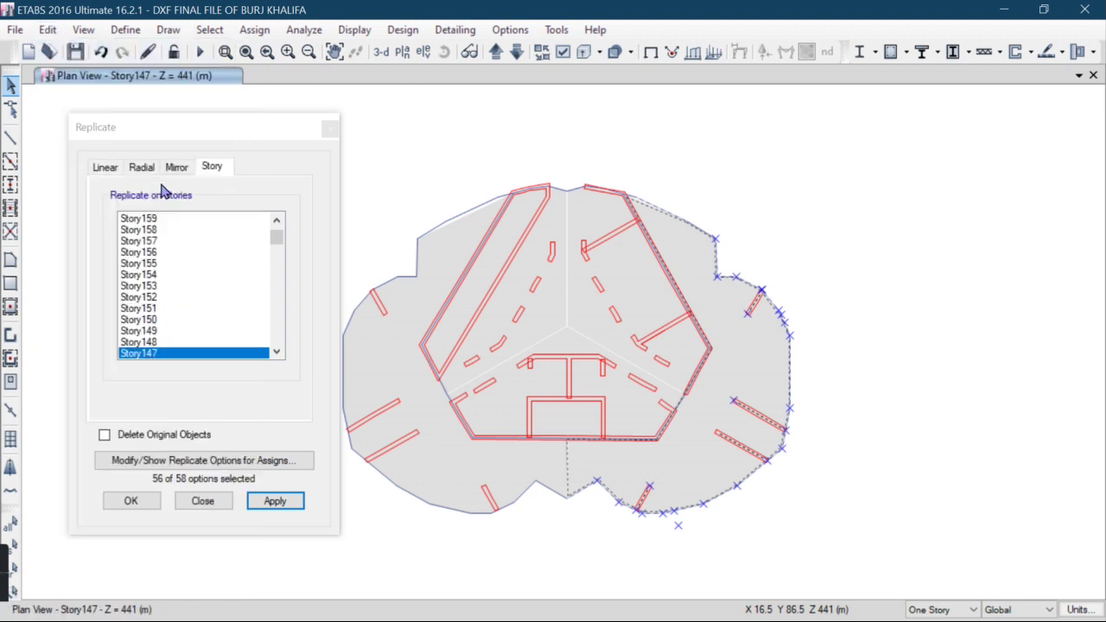
Select the leftover edge frames and joints beside the upper-right core wall on Story147 and delete them.
left_click_drag(692, 194, 698, 267)
left_click_drag(639, 180, 632, 201)
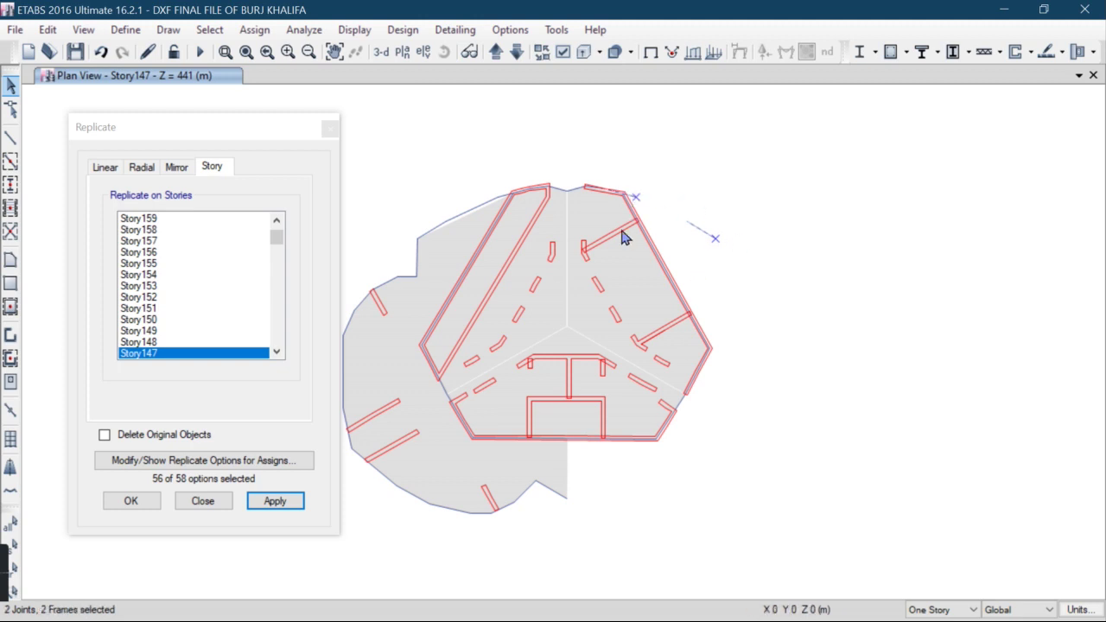
left_click(47, 29)
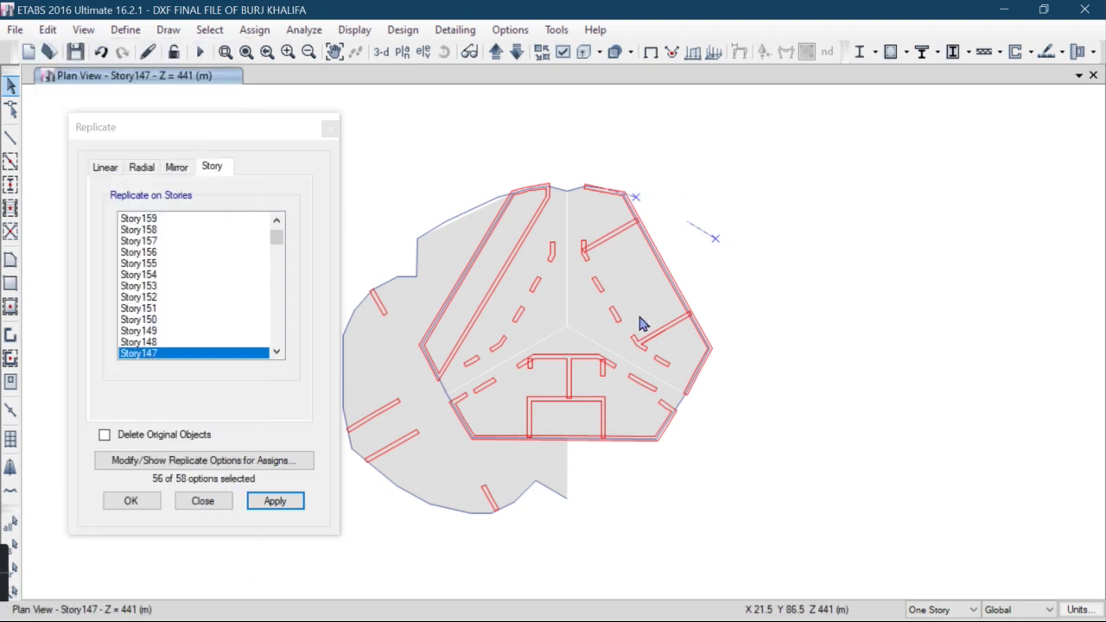
scroll(694, 291, "down", 3)
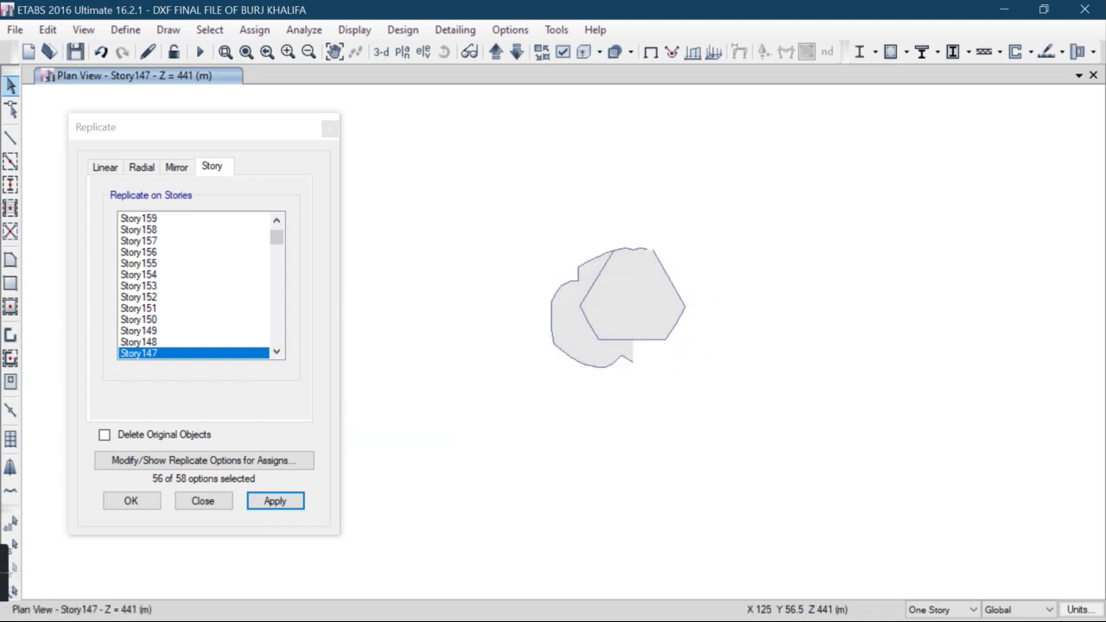
Check the next storey range in AutoCAD, then select the whole Story147 plan in ETABS and replicate it on Story148 through Story151.
left_click(1045, 9)
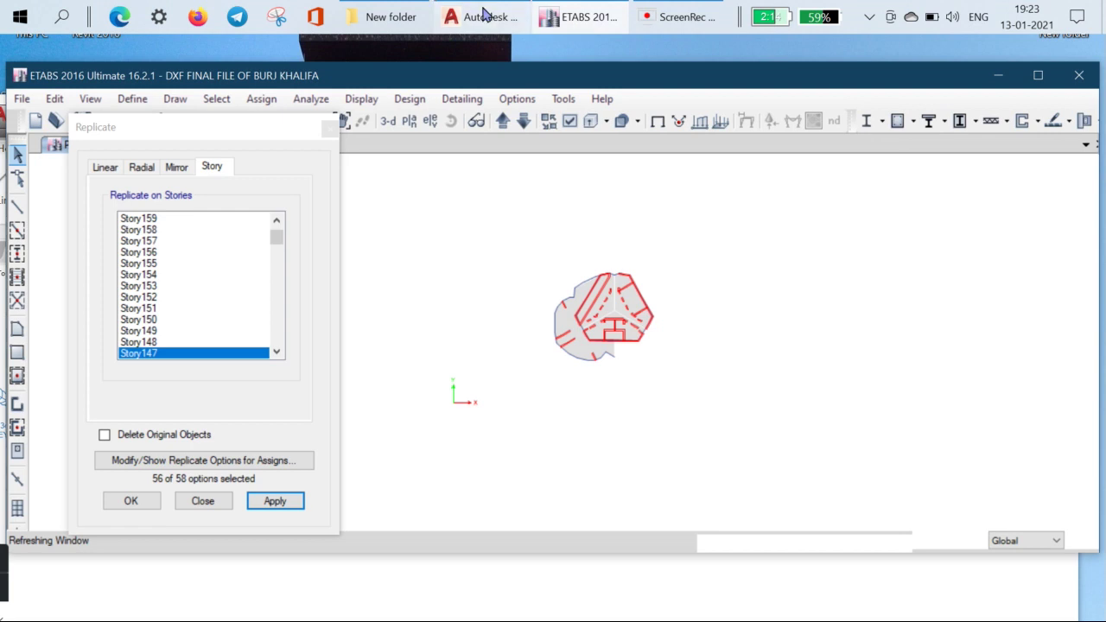
left_click(489, 15)
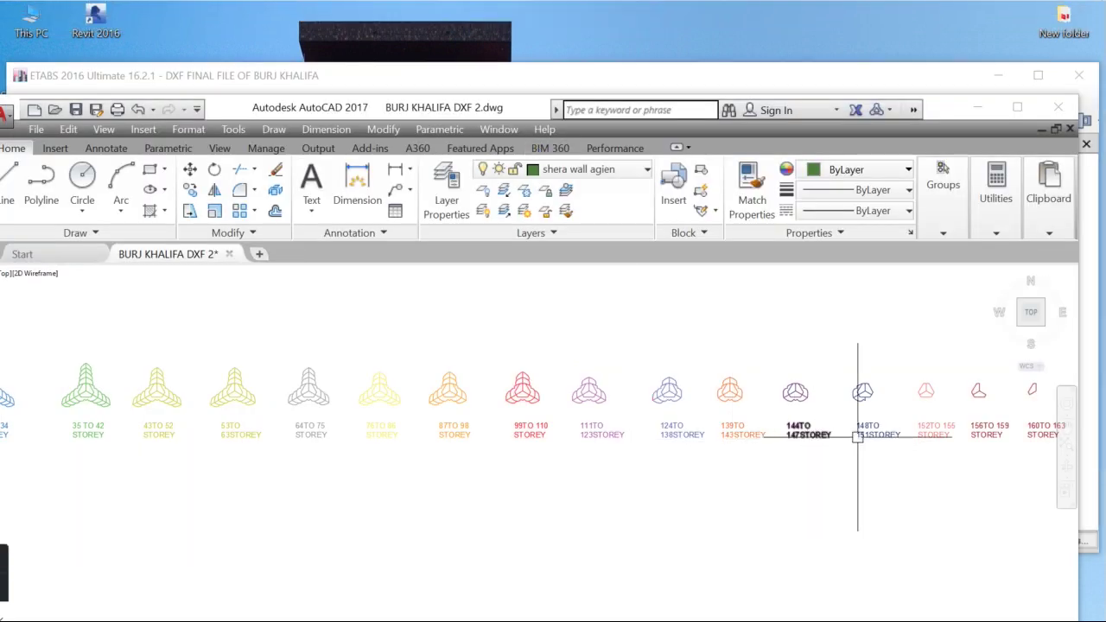
mouse_move(459, 24)
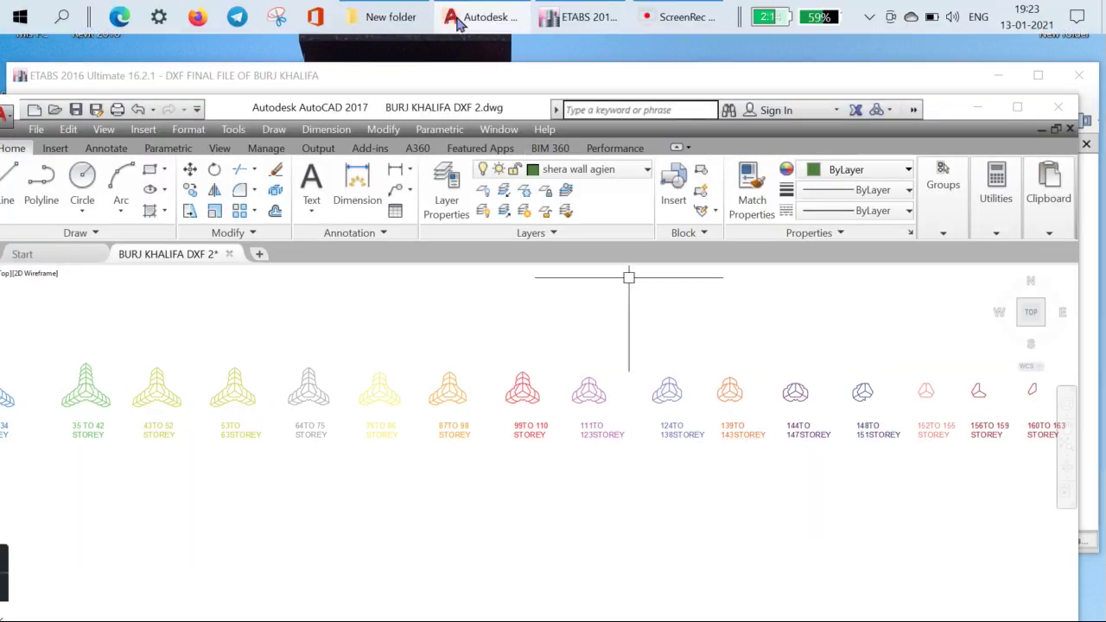
left_click(577, 17)
left_click_drag(685, 239, 448, 436)
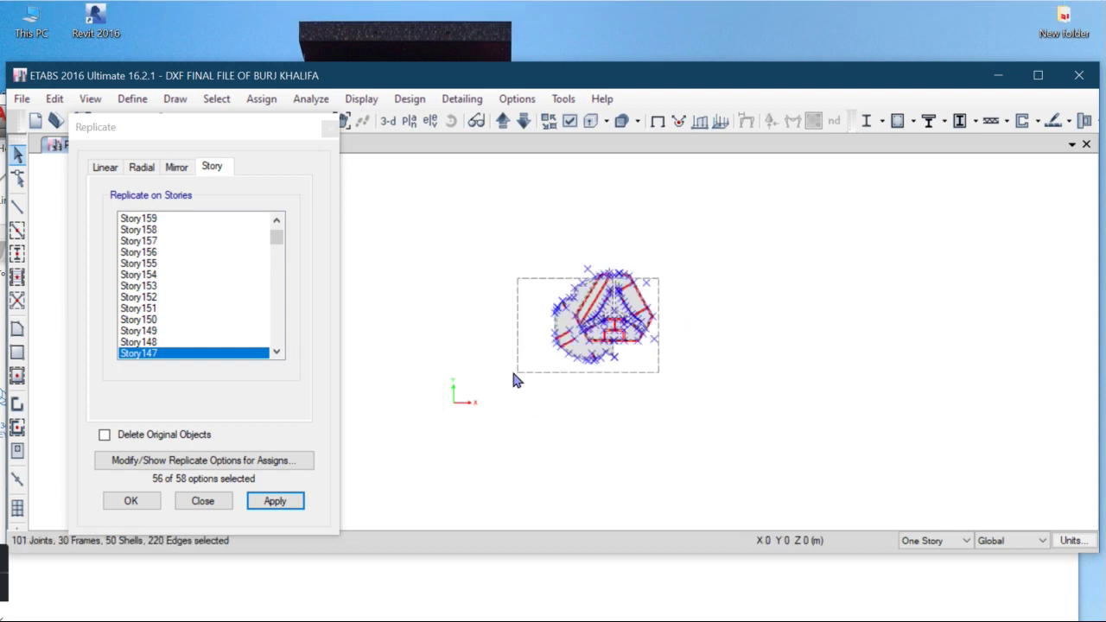
left_click(166, 350)
left_click_drag(166, 344, 158, 317)
left_click(270, 501)
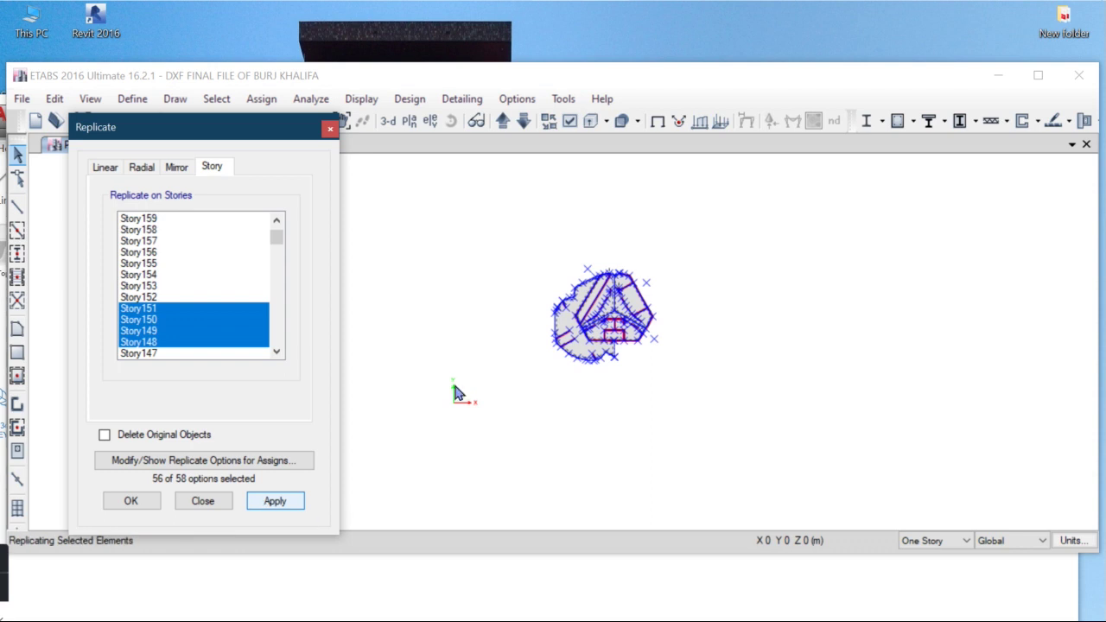
Check the upper storey-range plans in AutoCAD, then open the Story151 plan view in ETABS and maximize the window.
left_click(483, 26)
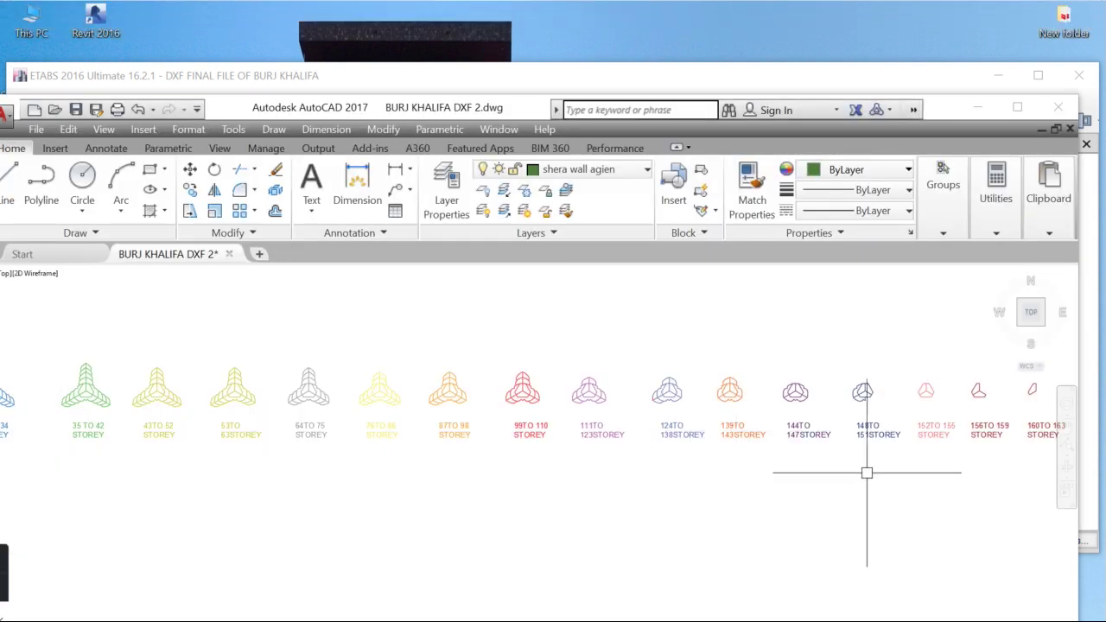
mouse_move(443, 26)
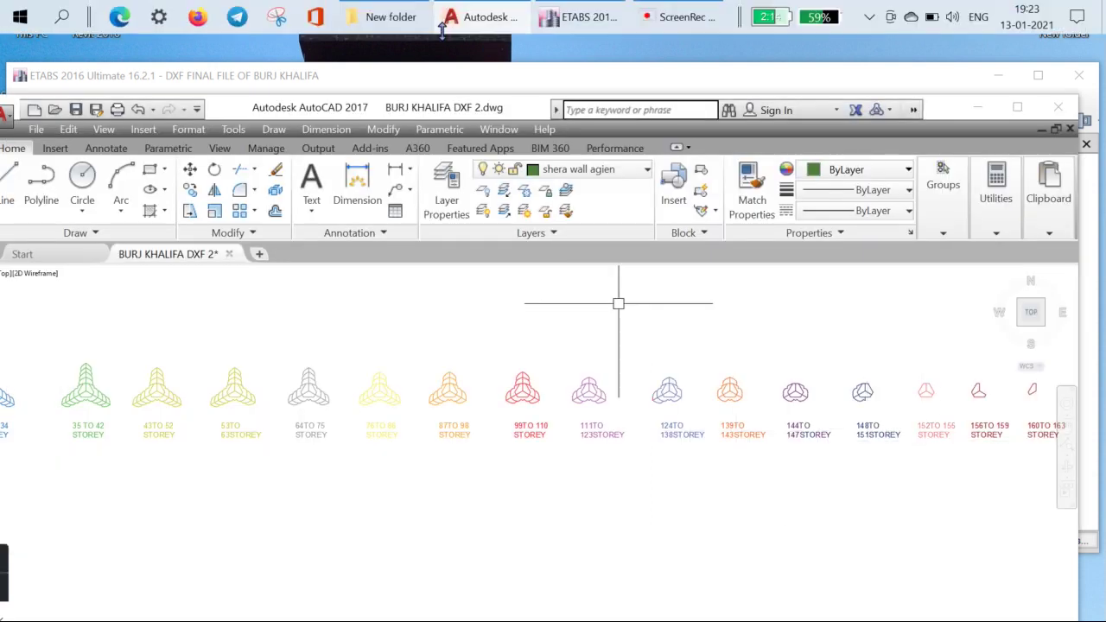
left_click(588, 22)
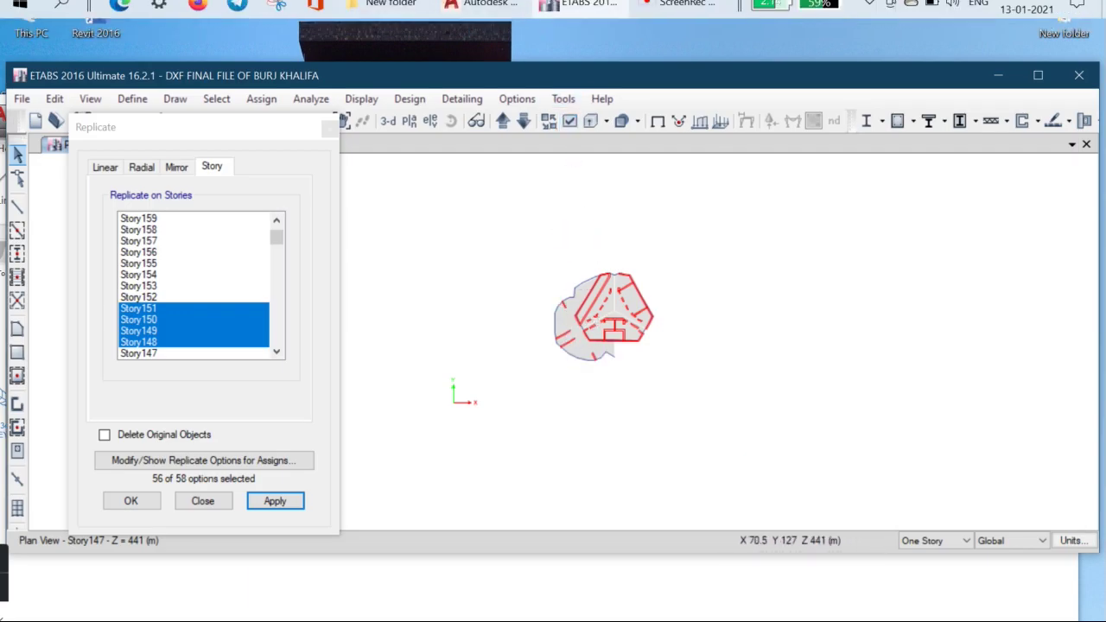
left_click(483, 17)
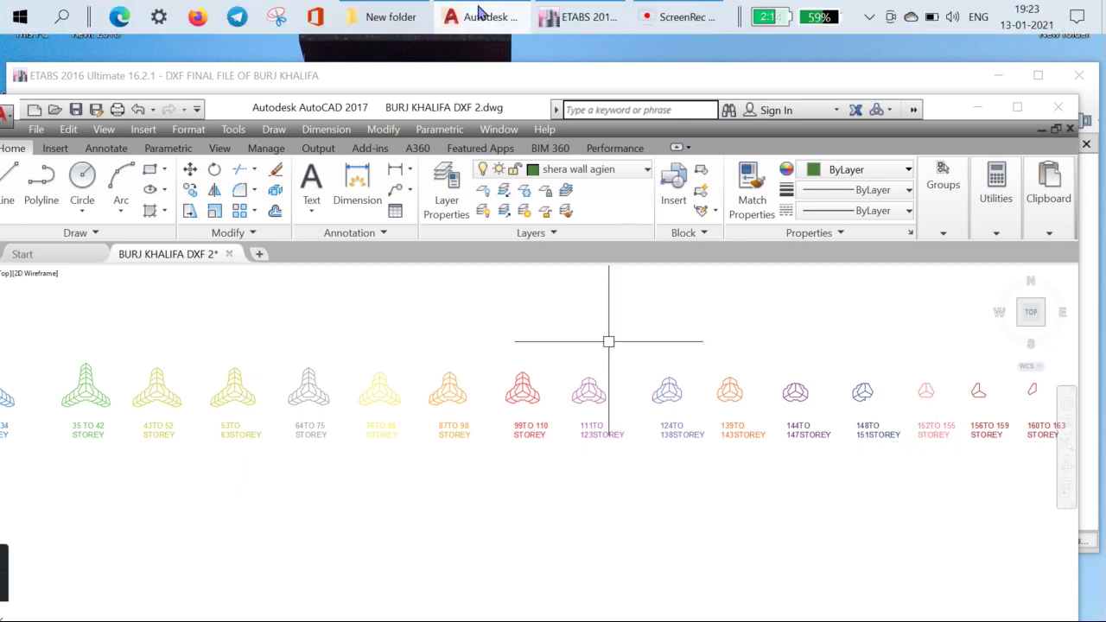
left_click(557, 19)
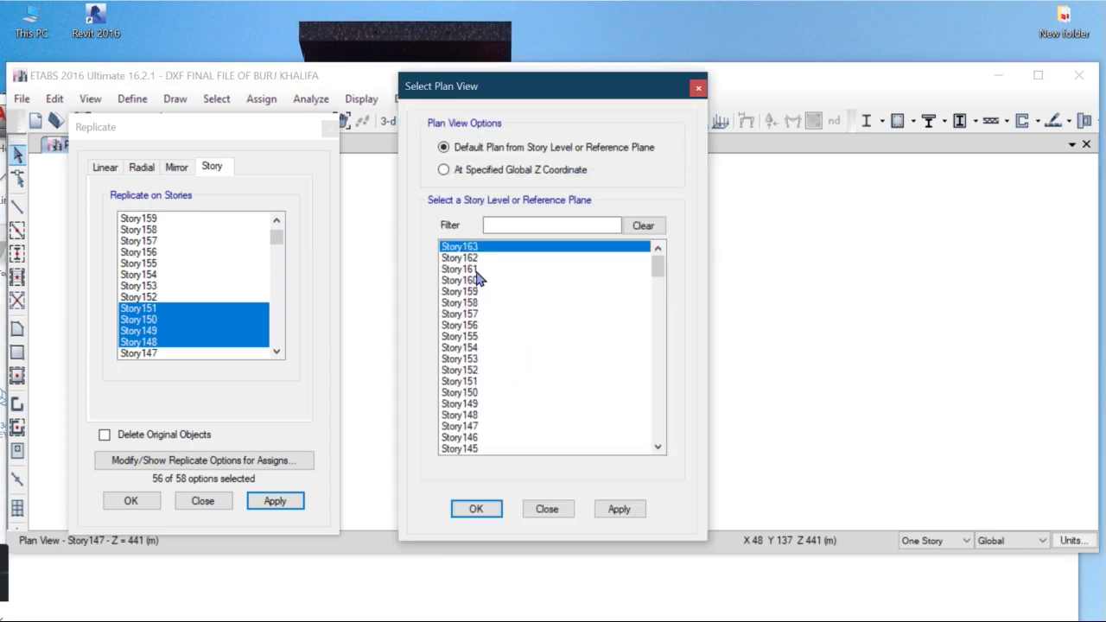
left_click(480, 373)
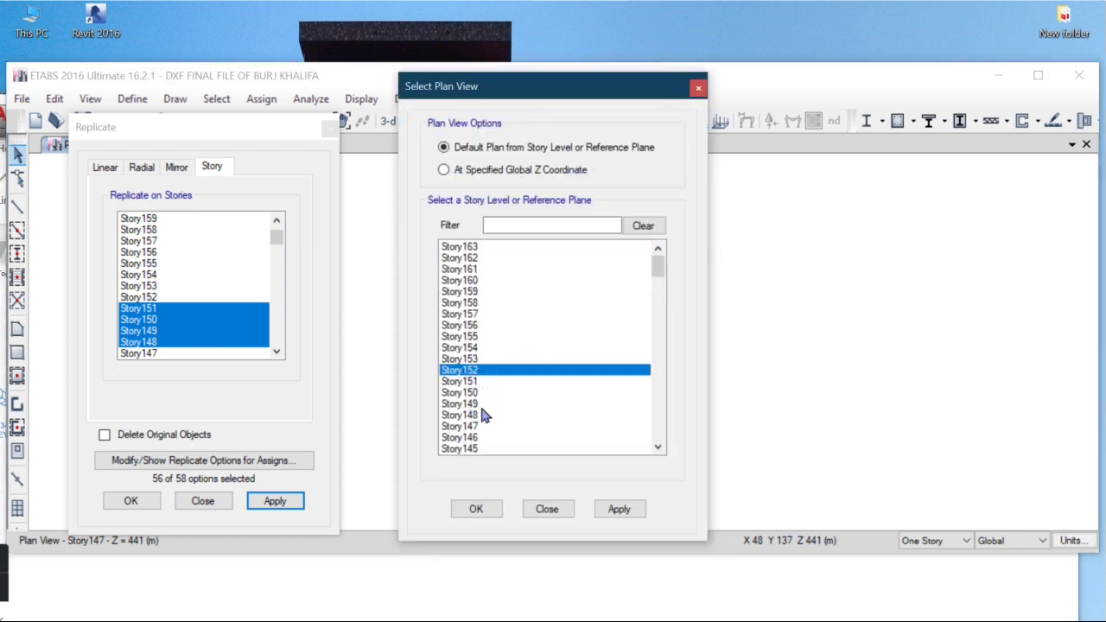
left_click(481, 382)
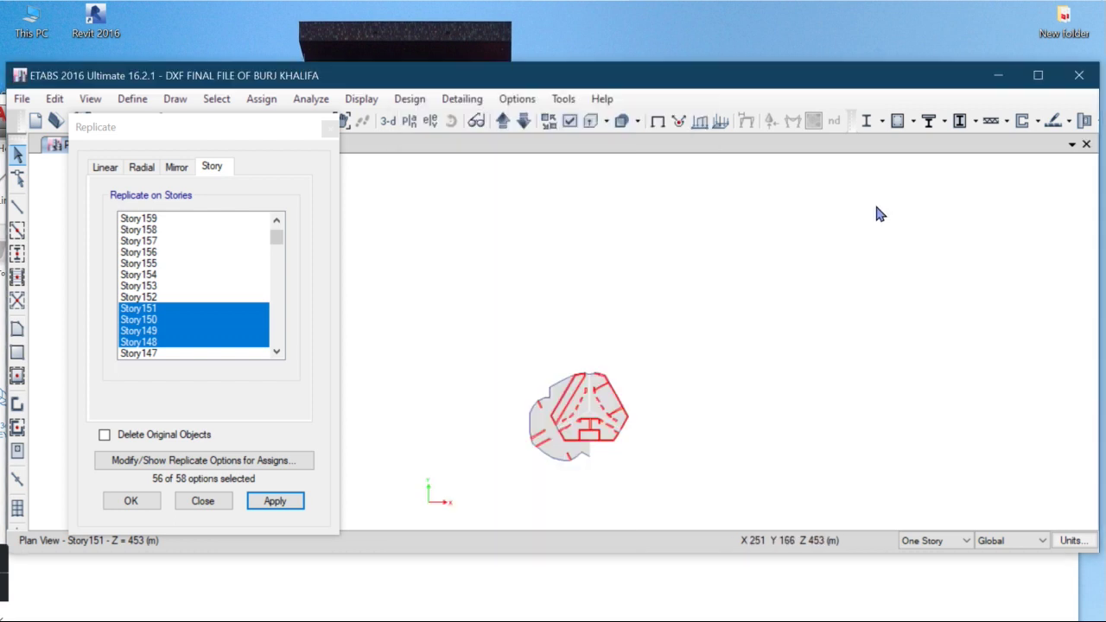
double_click(702, 84)
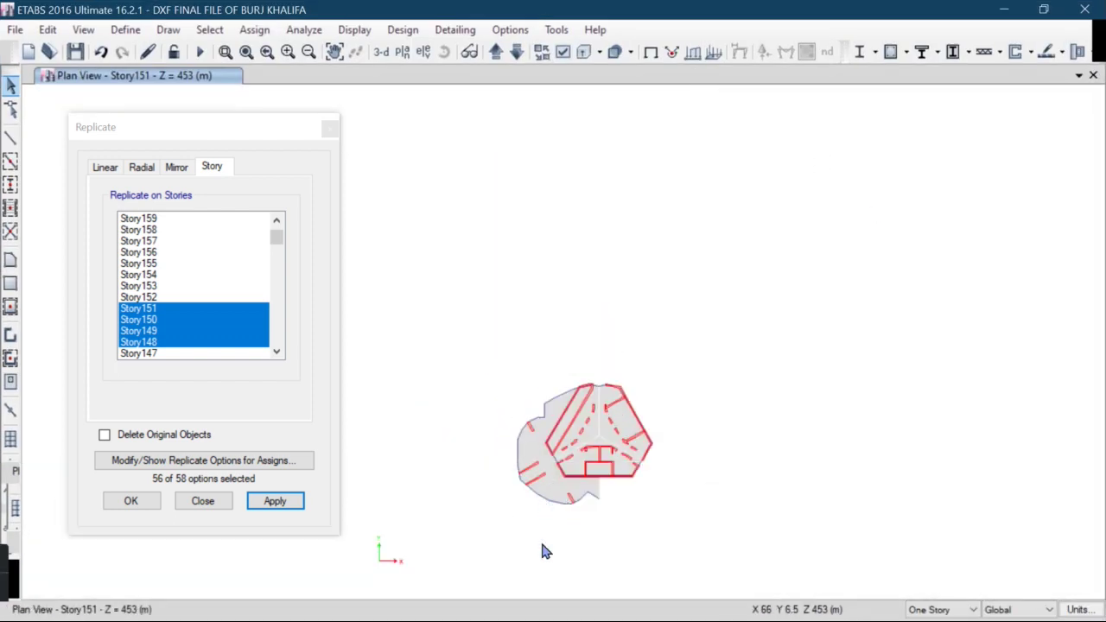
scroll(544, 548, "up", 3)
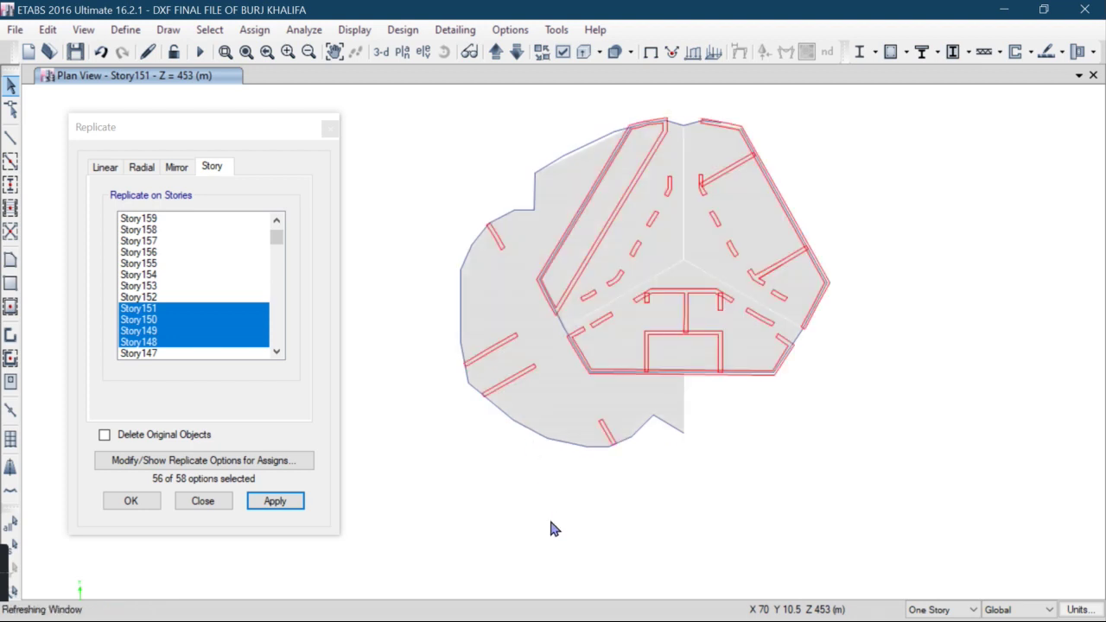
left_click_drag(528, 410, 445, 217)
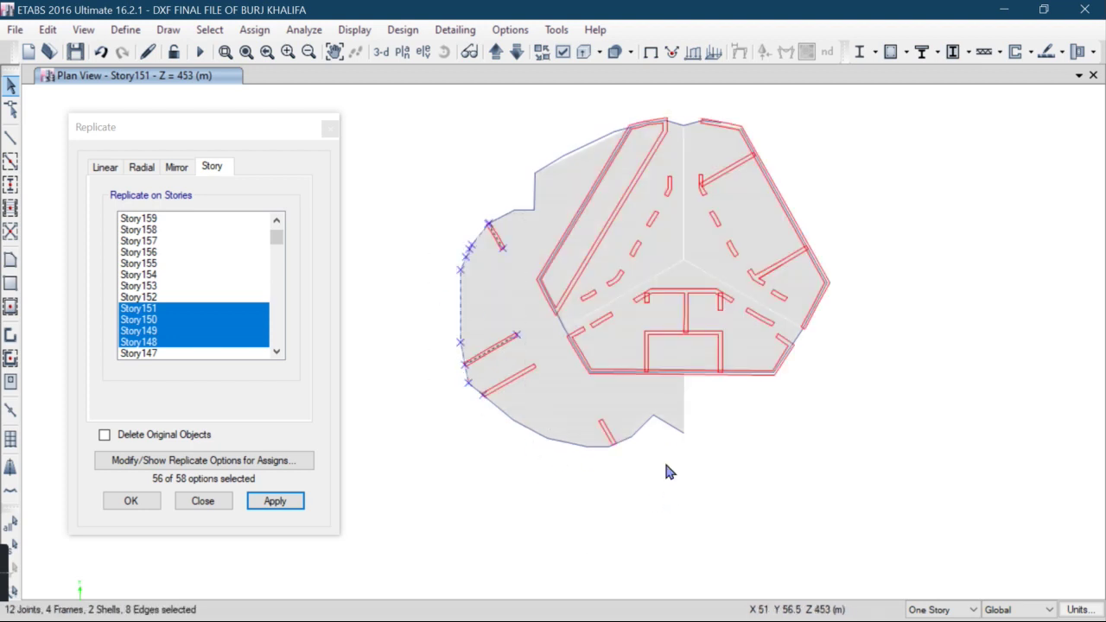
left_click_drag(681, 425, 484, 475)
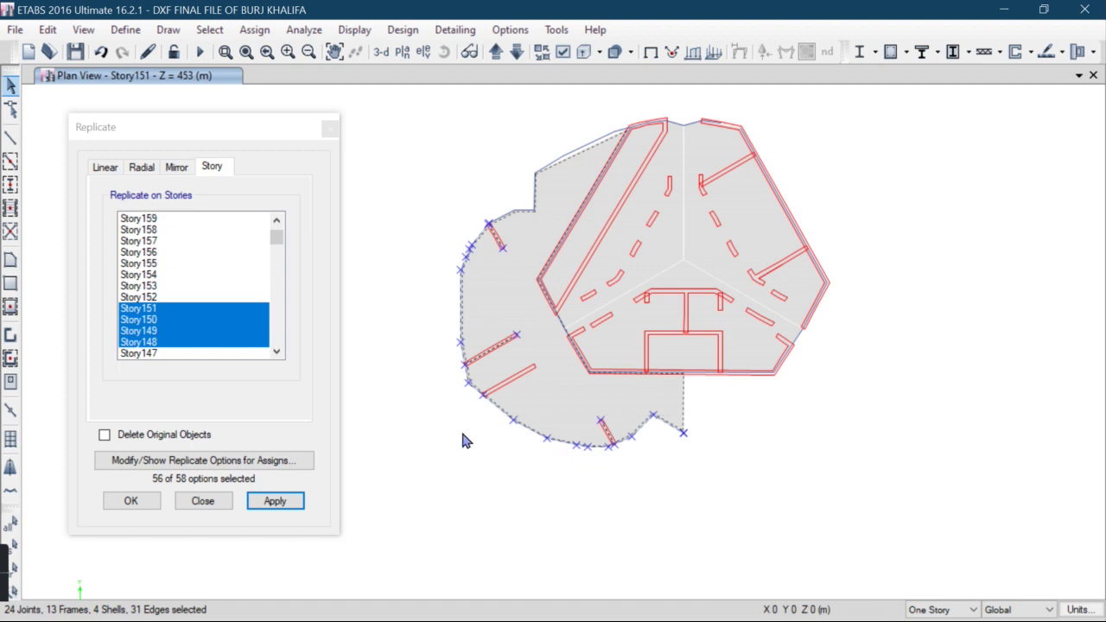
left_click_drag(595, 99, 467, 226)
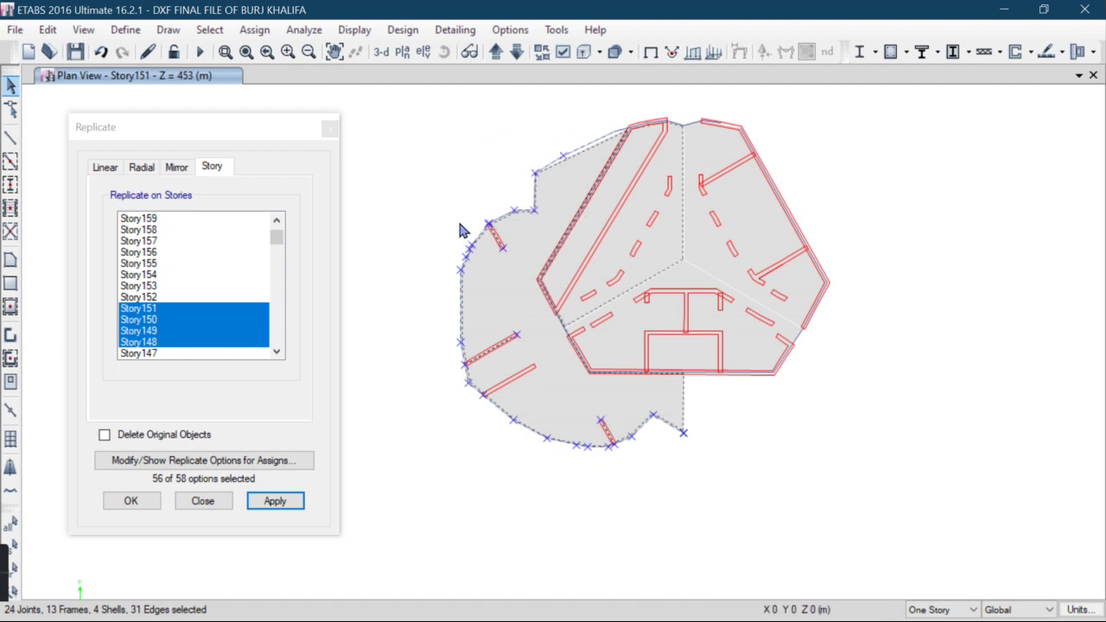
left_click(572, 236)
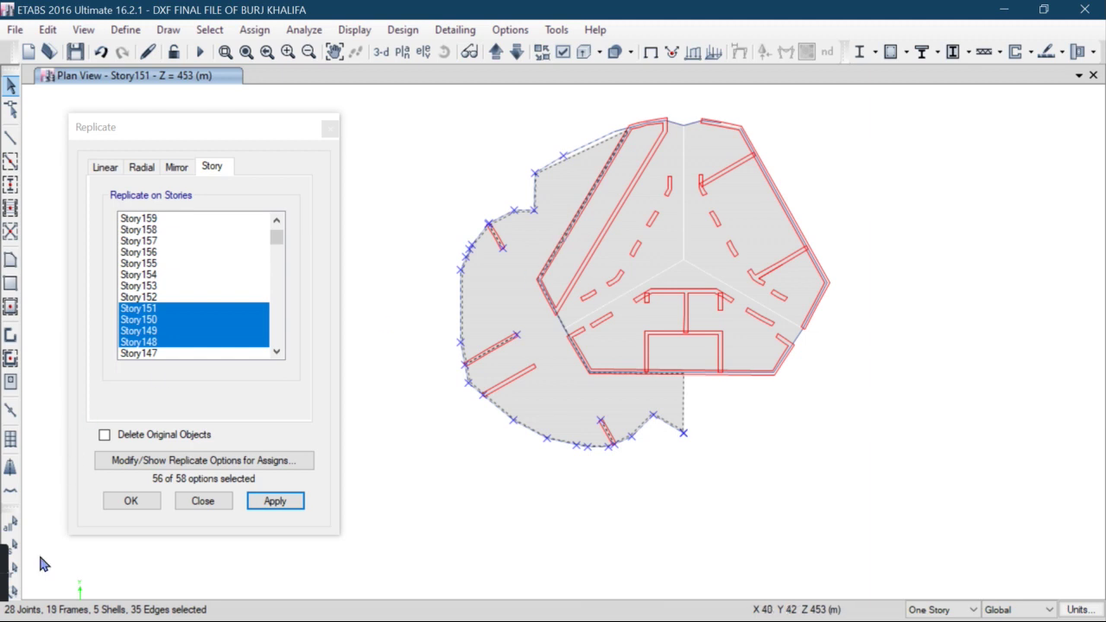
left_click(17, 573)
Select the left outer lobe of the Story151 plan, including its slab, walls and perimeter joints and frames, and delete it.
left_click_drag(530, 153, 424, 250)
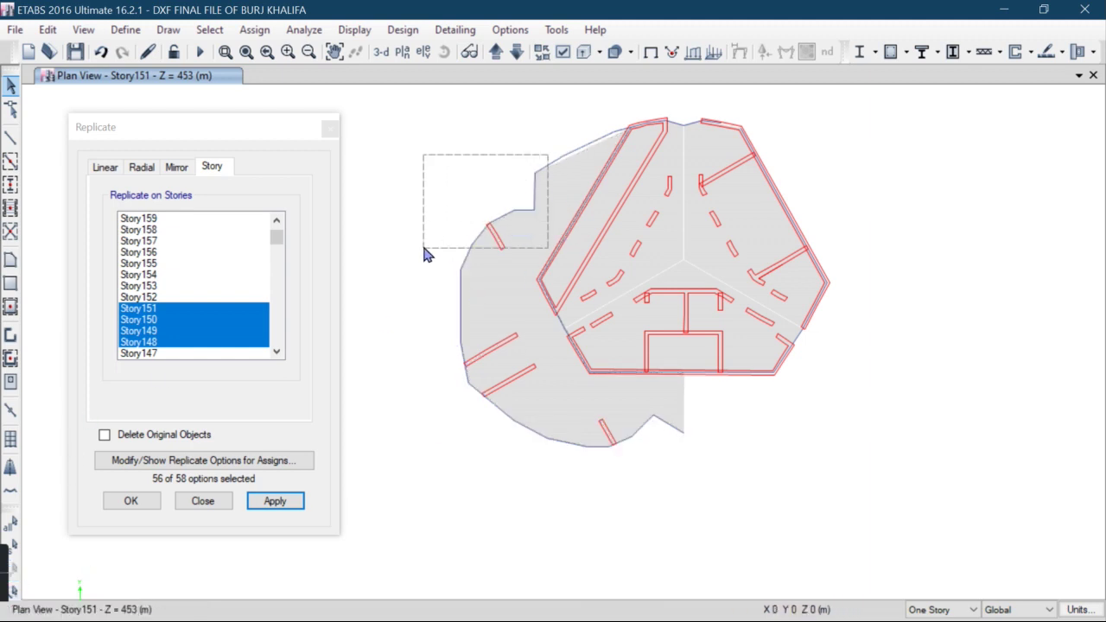
left_click_drag(500, 199, 400, 391)
left_click_drag(407, 337, 542, 463)
left_click_drag(704, 416, 491, 462)
left_click_drag(542, 343, 479, 420)
left_click_drag(538, 118, 474, 215)
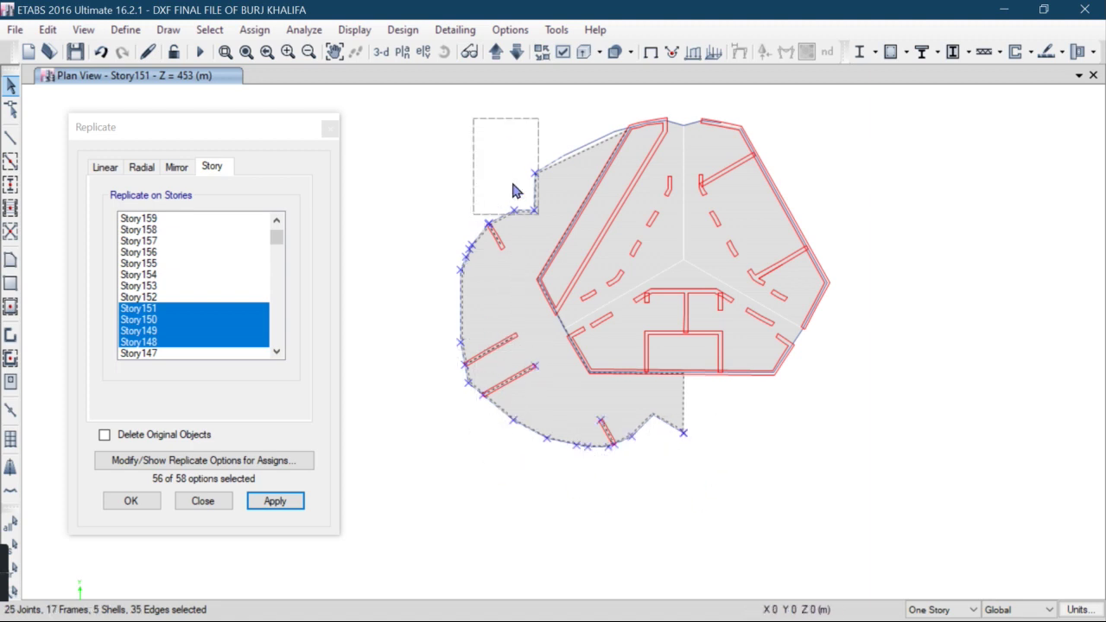
left_click(561, 156)
left_click(48, 30)
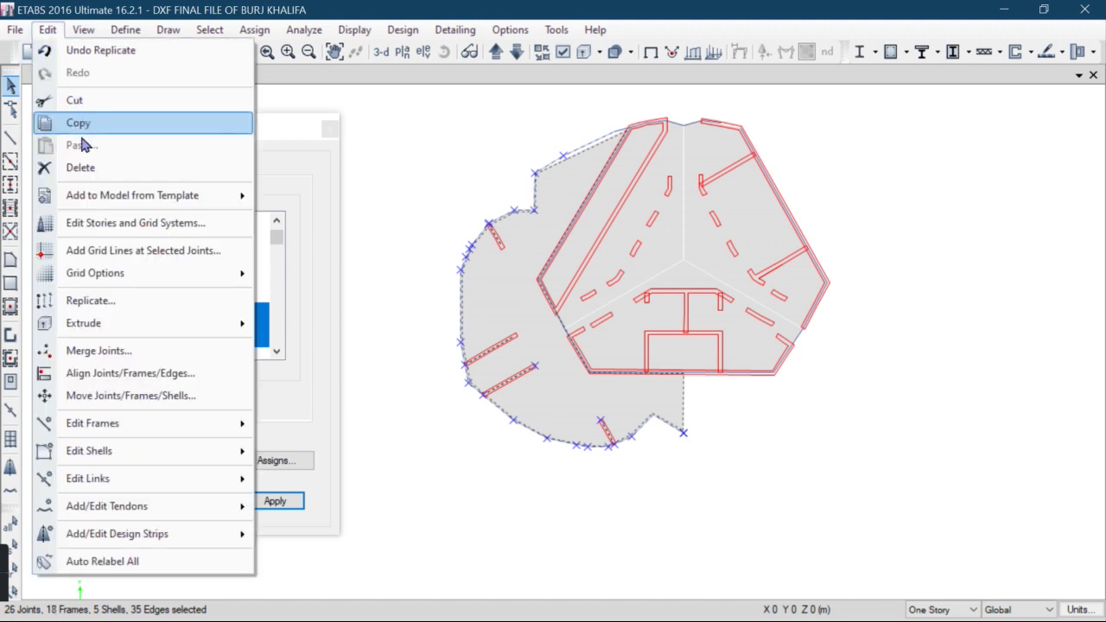
left_click(78, 169)
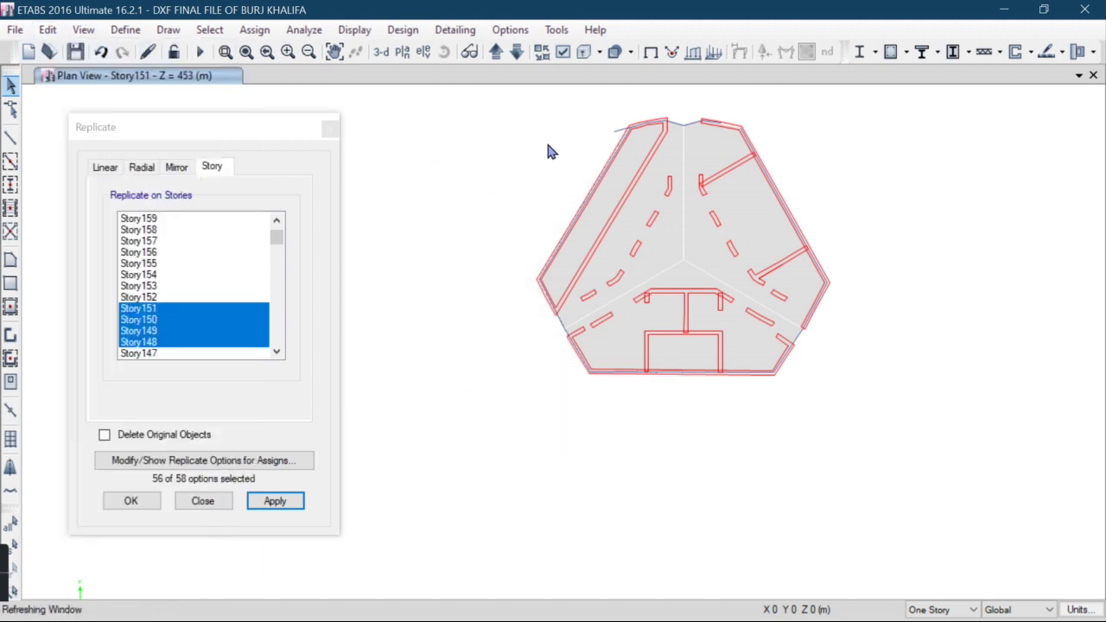
Break the two edge frames at the core's upper-left corner on Story151 at their intersection, and delete the stub projecting beyond the wall.
scroll(628, 120, "up", 3)
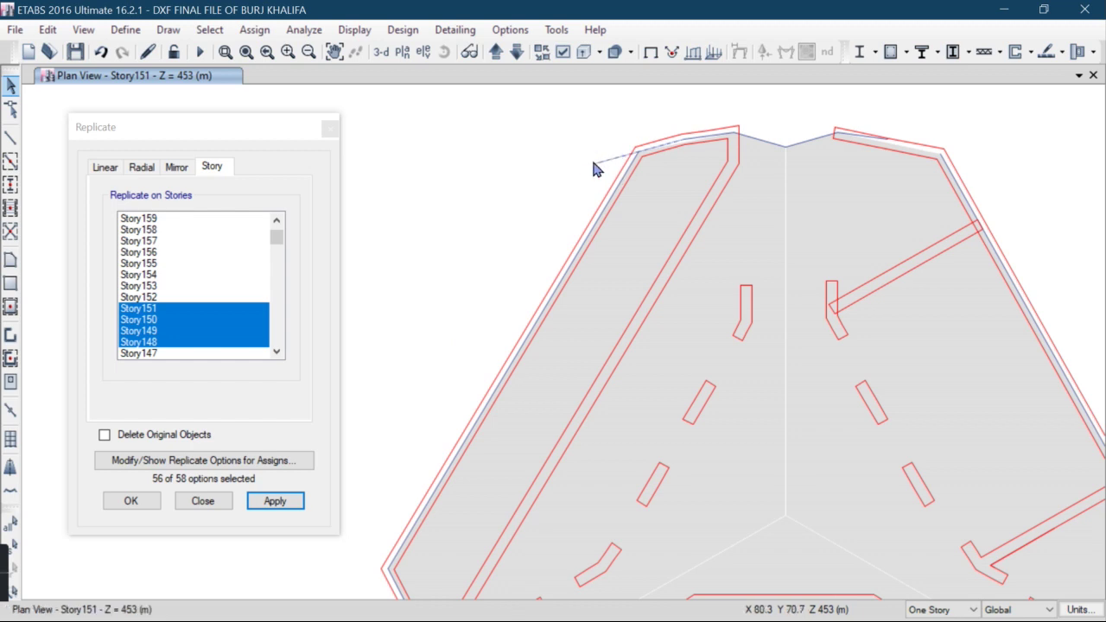
left_click(596, 164)
scroll(644, 164, "up", 3)
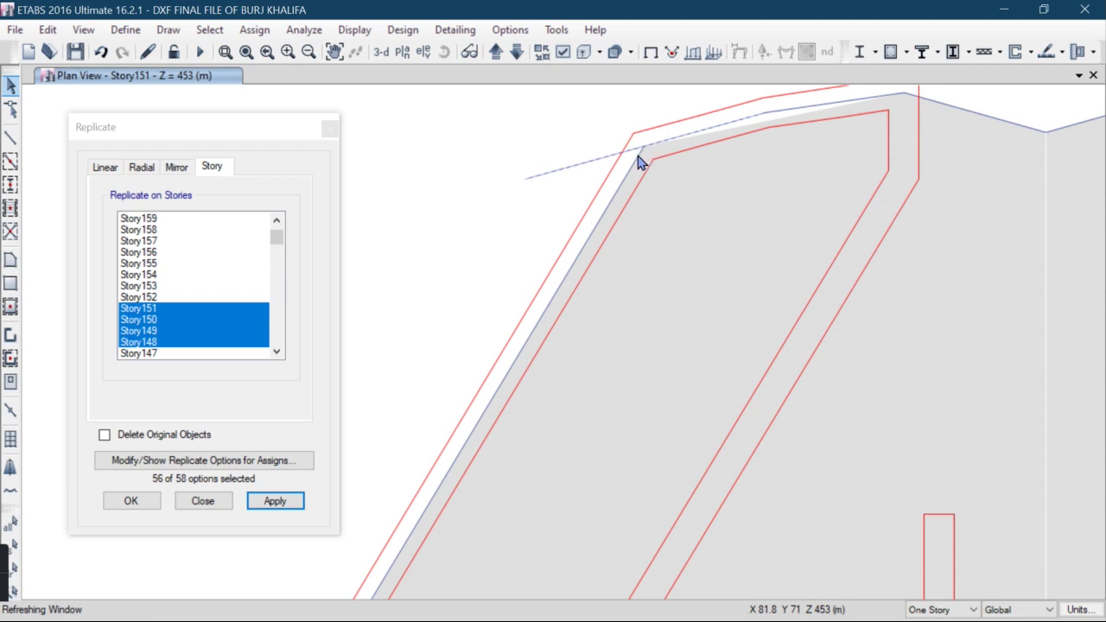
left_click(559, 185)
left_click(48, 29)
mouse_move(121, 420)
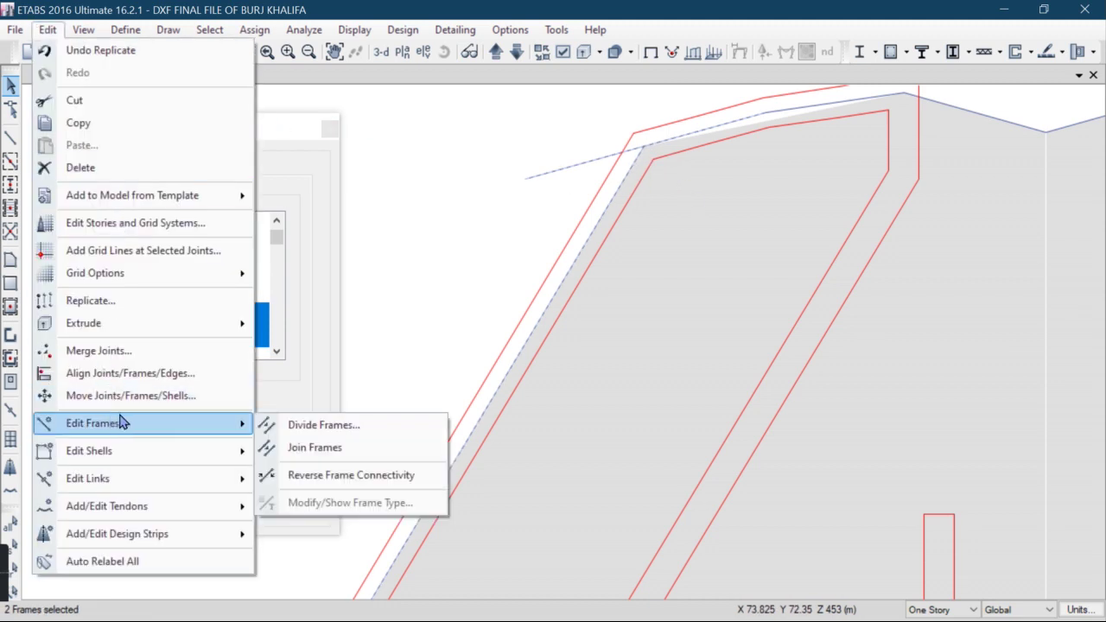
left_click(316, 425)
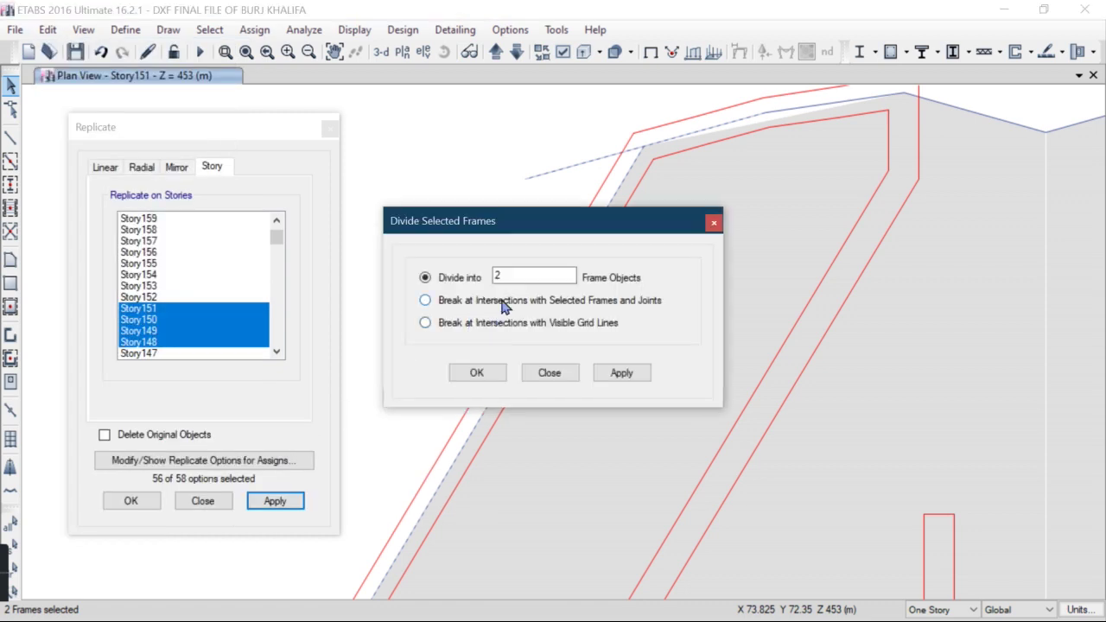
left_click(506, 302)
left_click(621, 373)
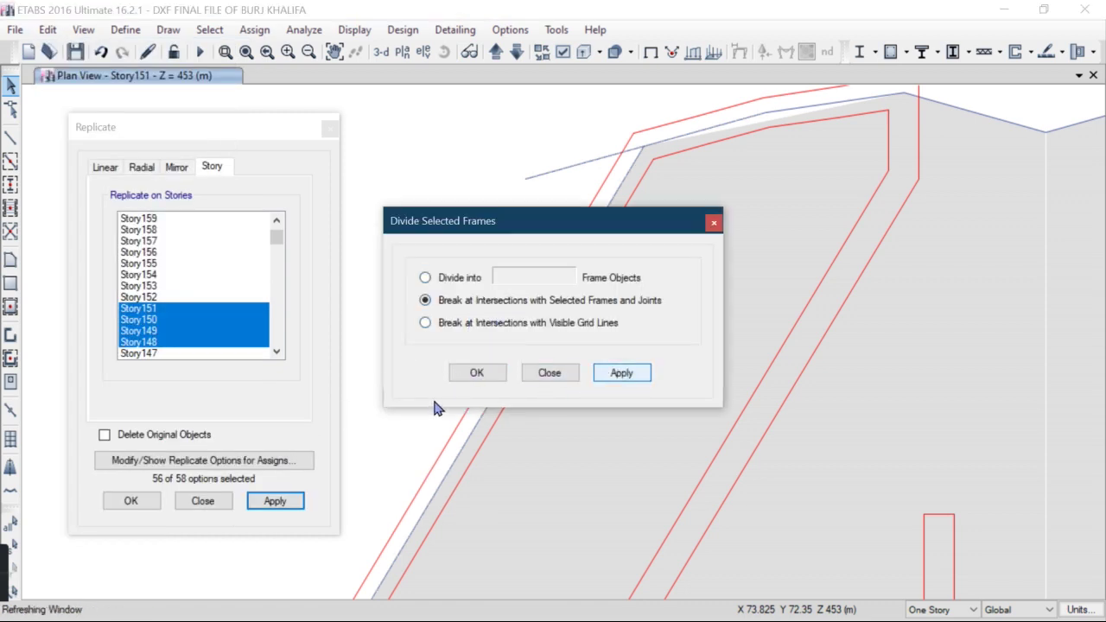
left_click(474, 372)
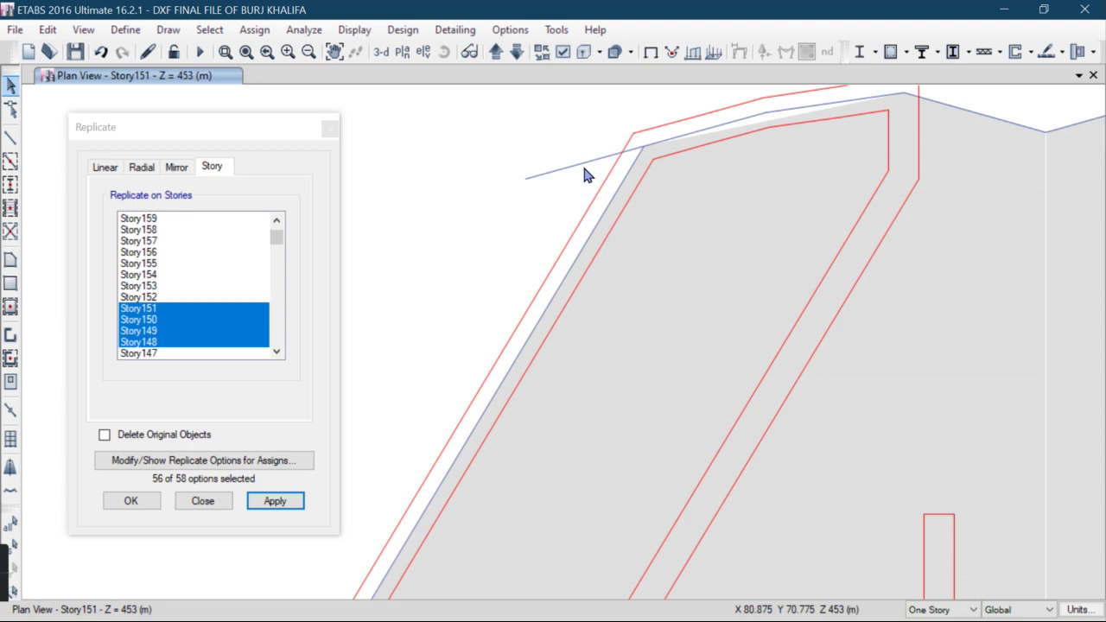
left_click(47, 30)
left_click(97, 170)
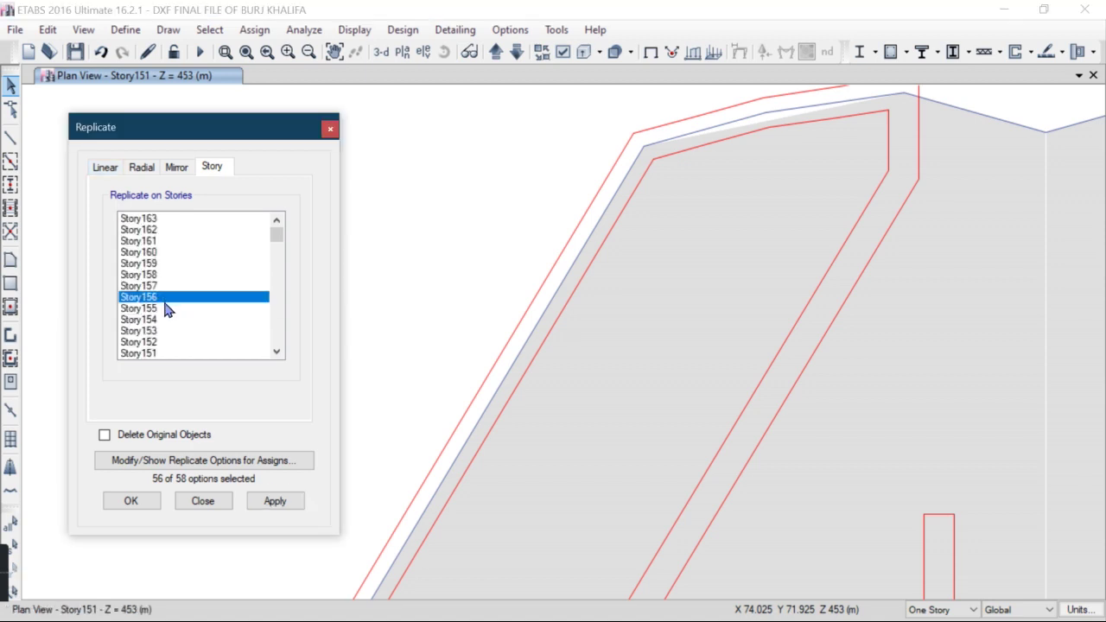
Select the whole Story151 plan and replicate it on Story152 through Story155.
left_click_drag(168, 340, 185, 308)
scroll(541, 258, "down", 6)
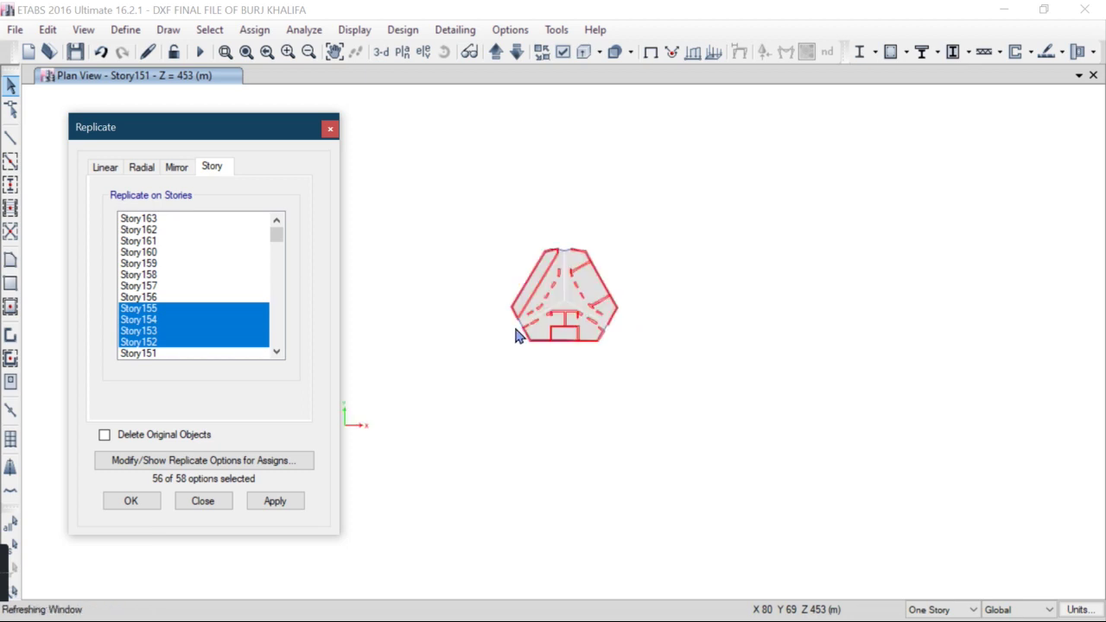
left_click(493, 390)
key("ctrl+a")
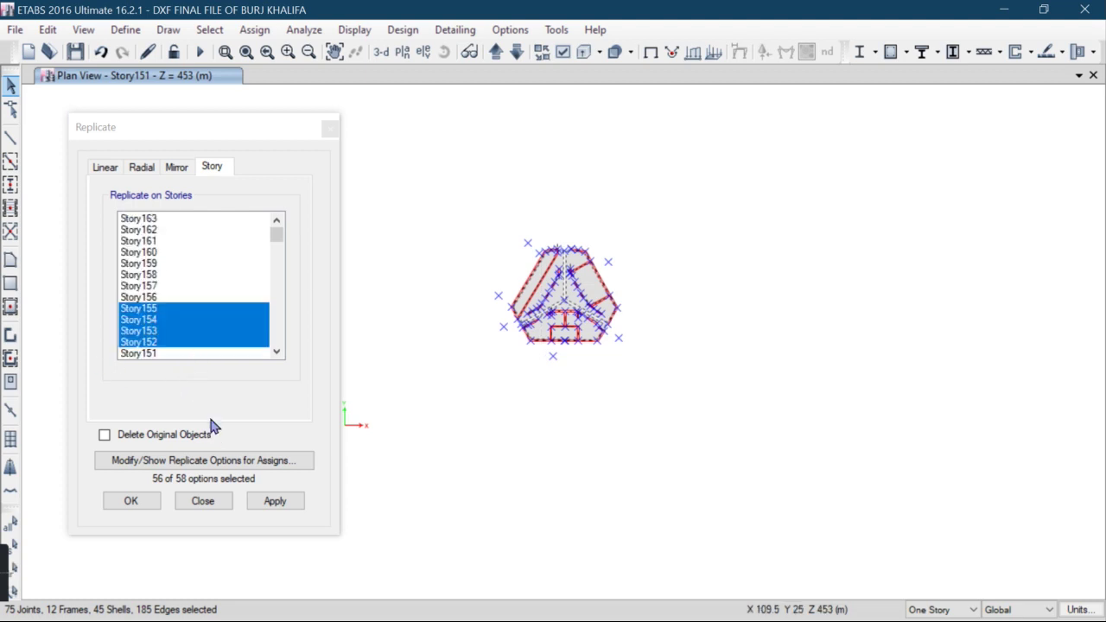
left_click(273, 503)
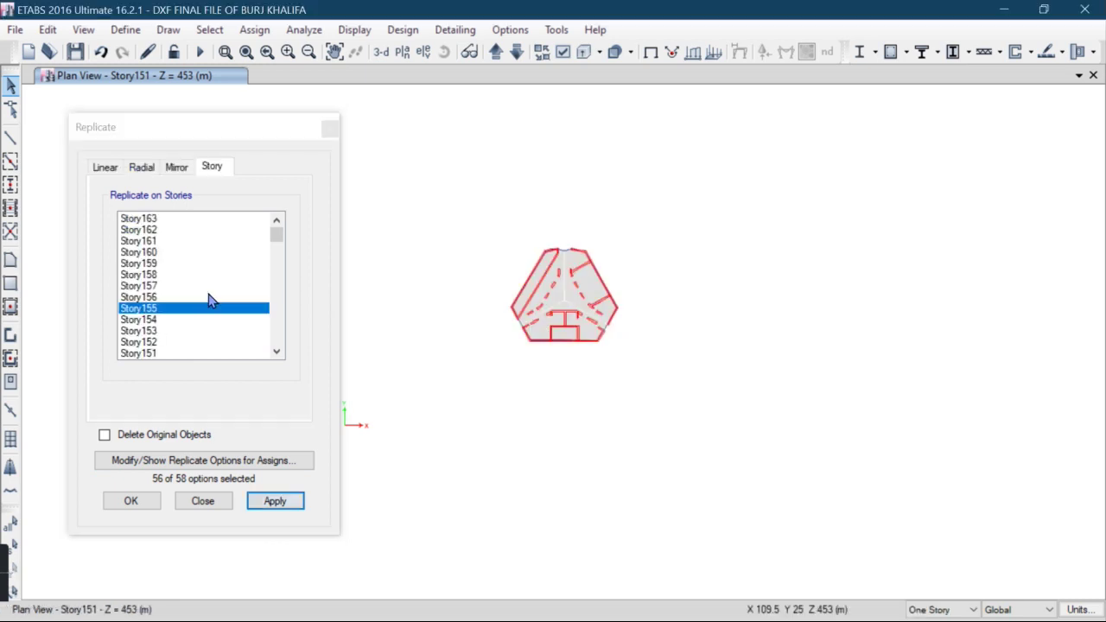
Restore the previous selection of the Story151 plan and replicate it on Story152 through Story154.
left_click(176, 344)
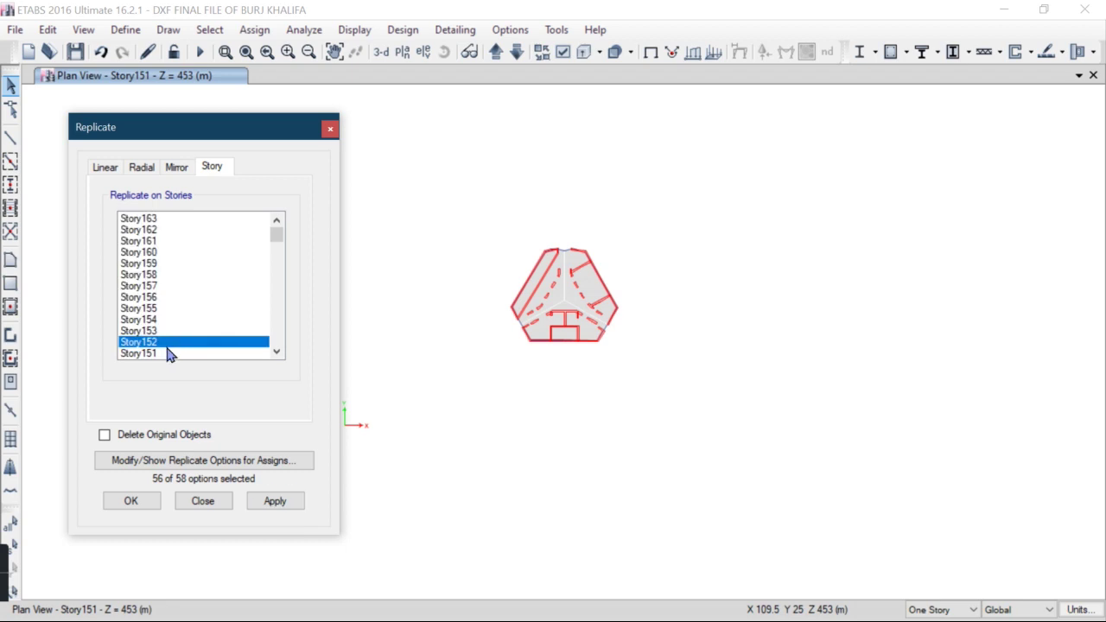
left_click(171, 356)
left_click(173, 351)
left_click_drag(167, 347, 173, 324)
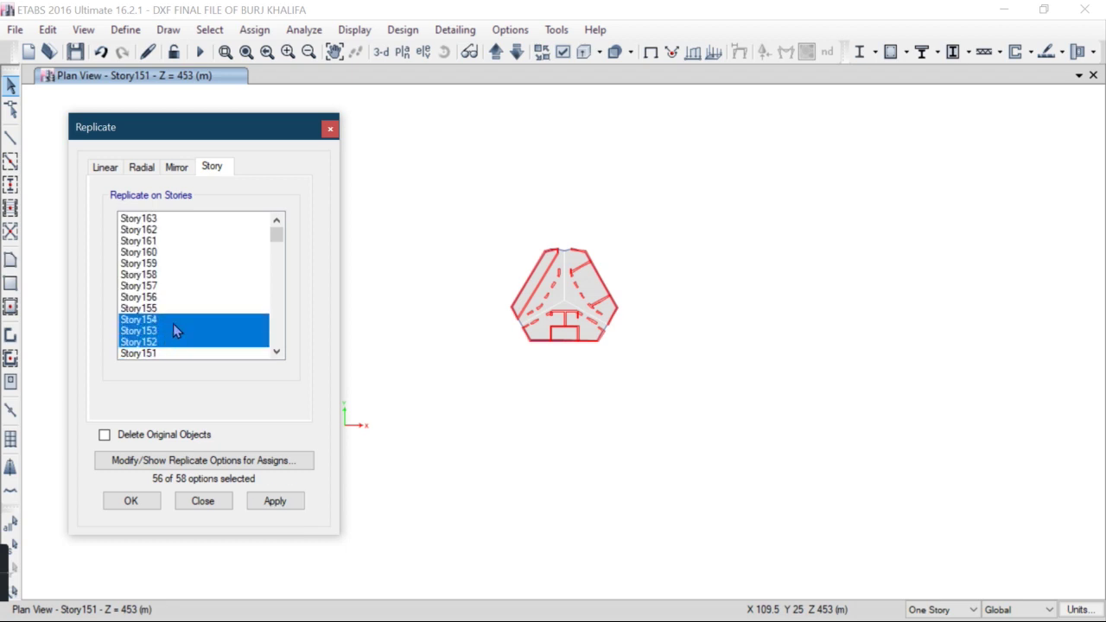
left_click(12, 546)
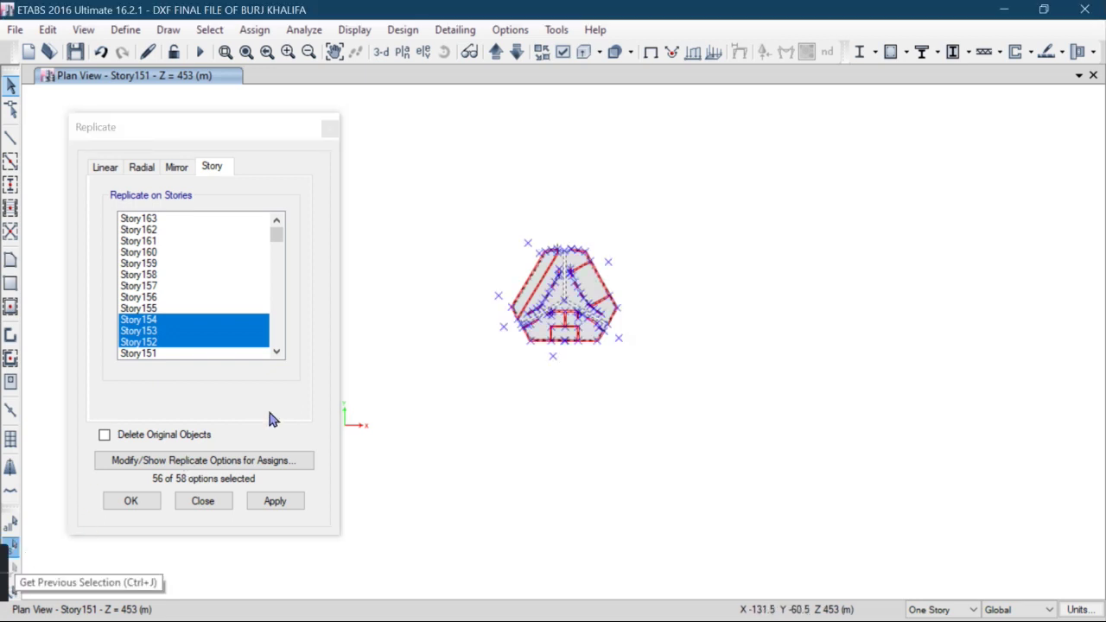
left_click(277, 504)
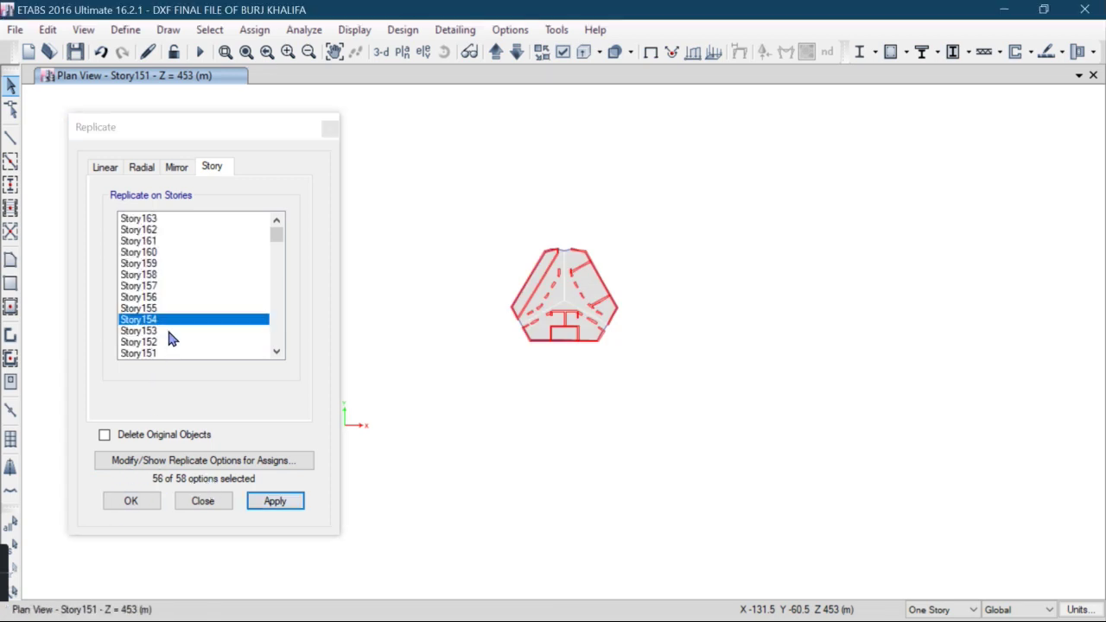
Restore the previous selection of the Story151 plan and replicate it on Story153.
left_click(170, 332)
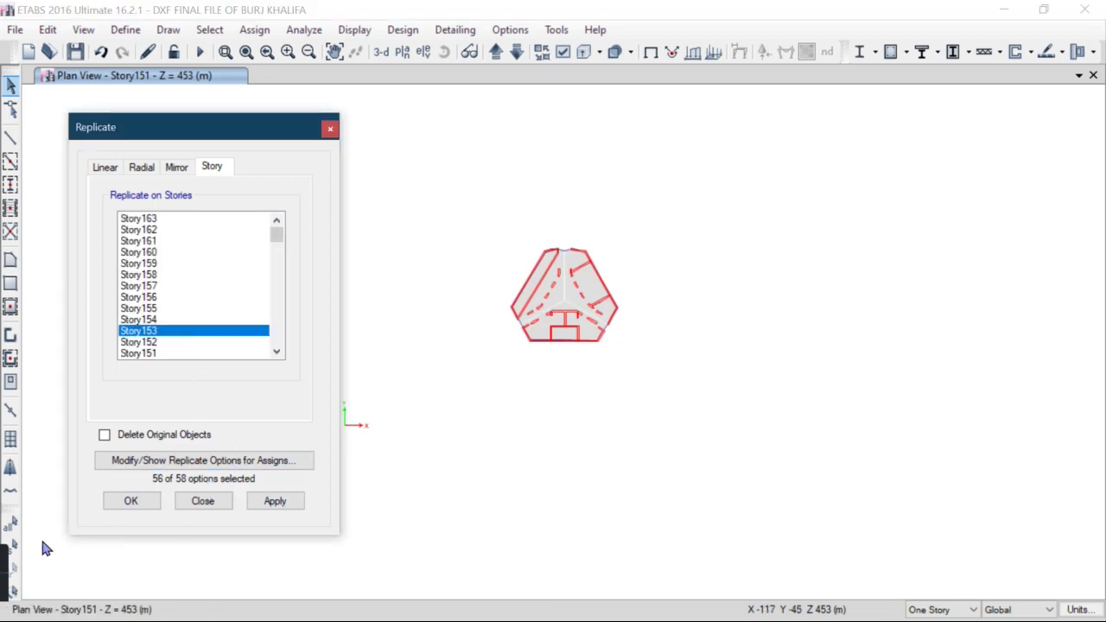
left_click(12, 563)
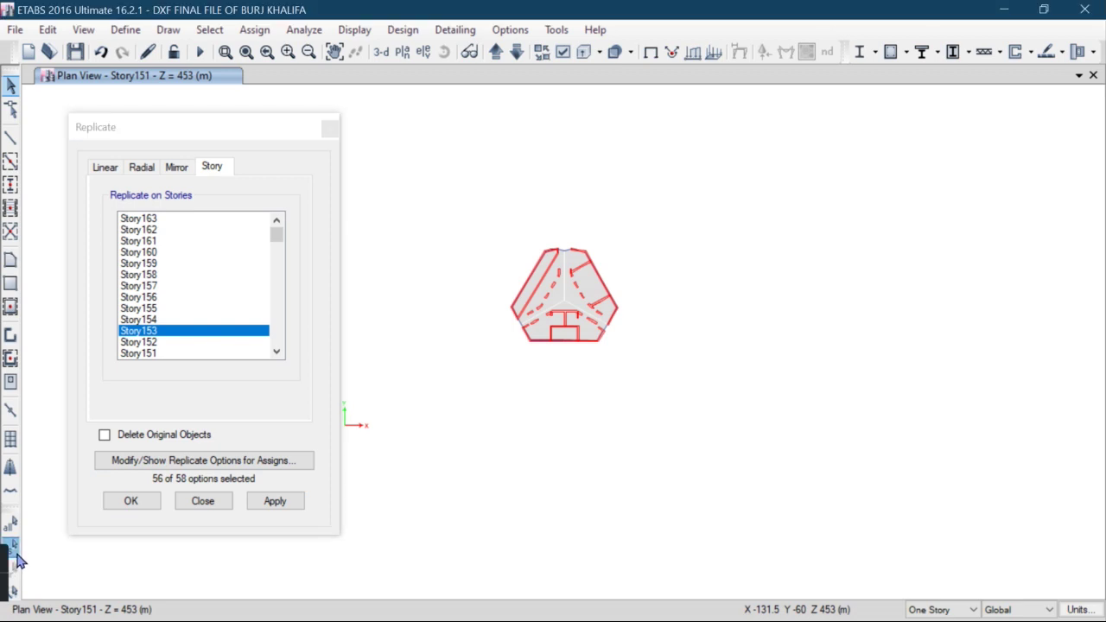
left_click(277, 506)
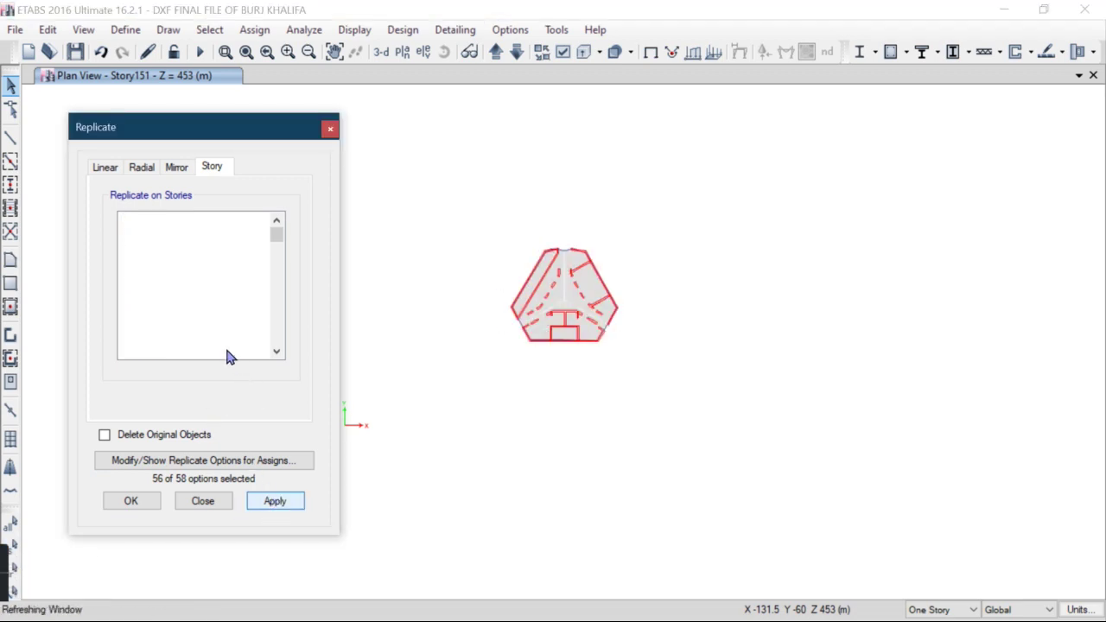
Restore the previous selection of the Story151 plan and replicate it on Story152.
left_click(155, 344)
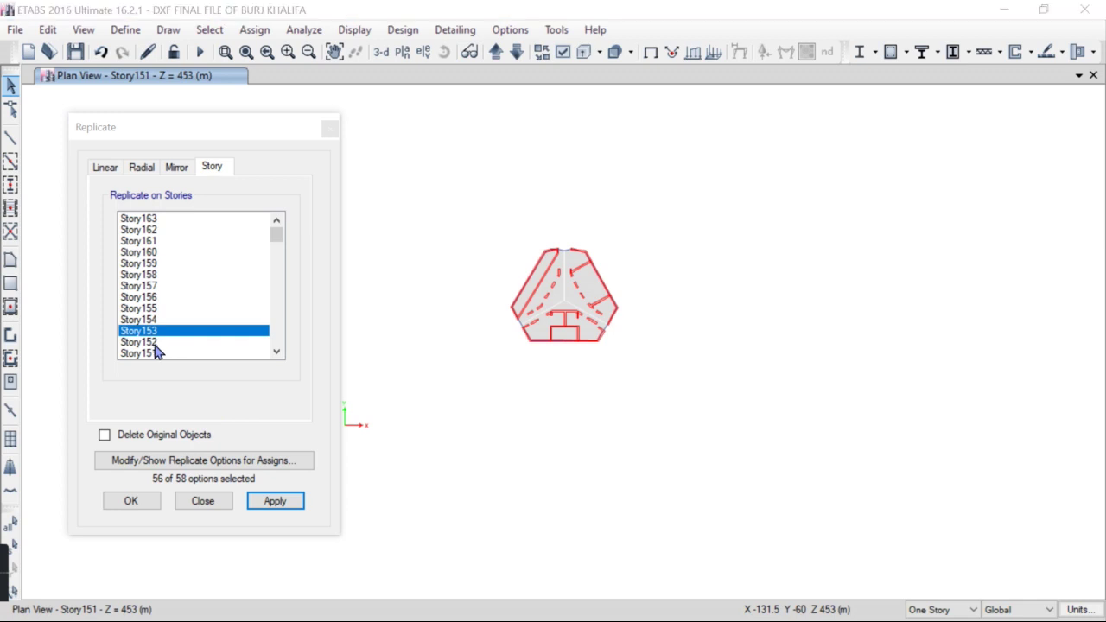
left_click(10, 553)
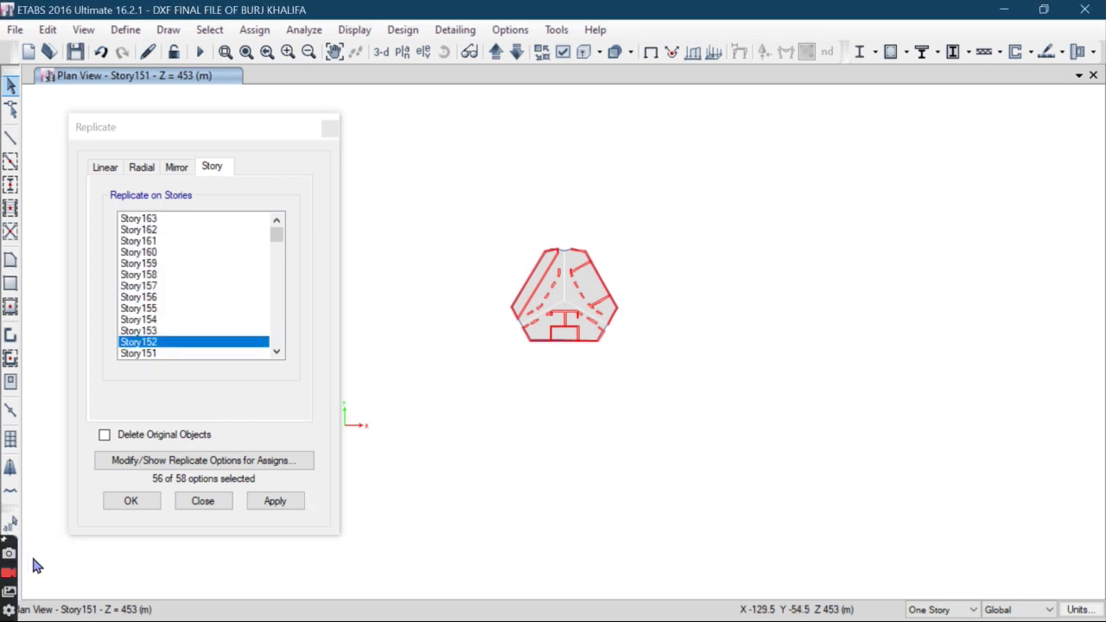
left_click(260, 502)
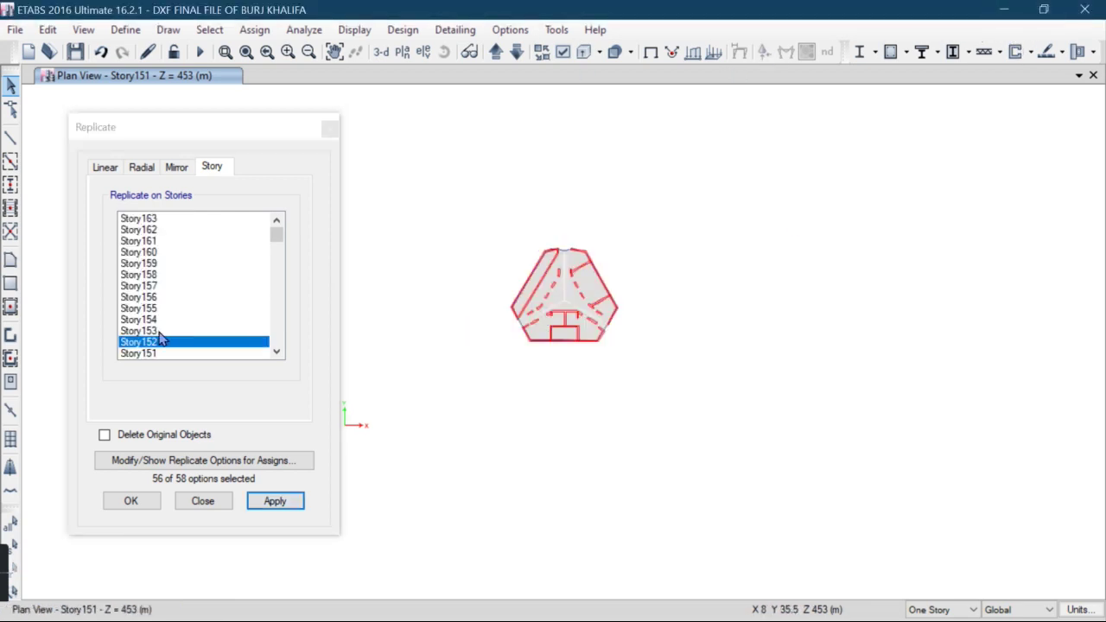
Go up story by story in the plan view to Story155.
left_click(495, 52)
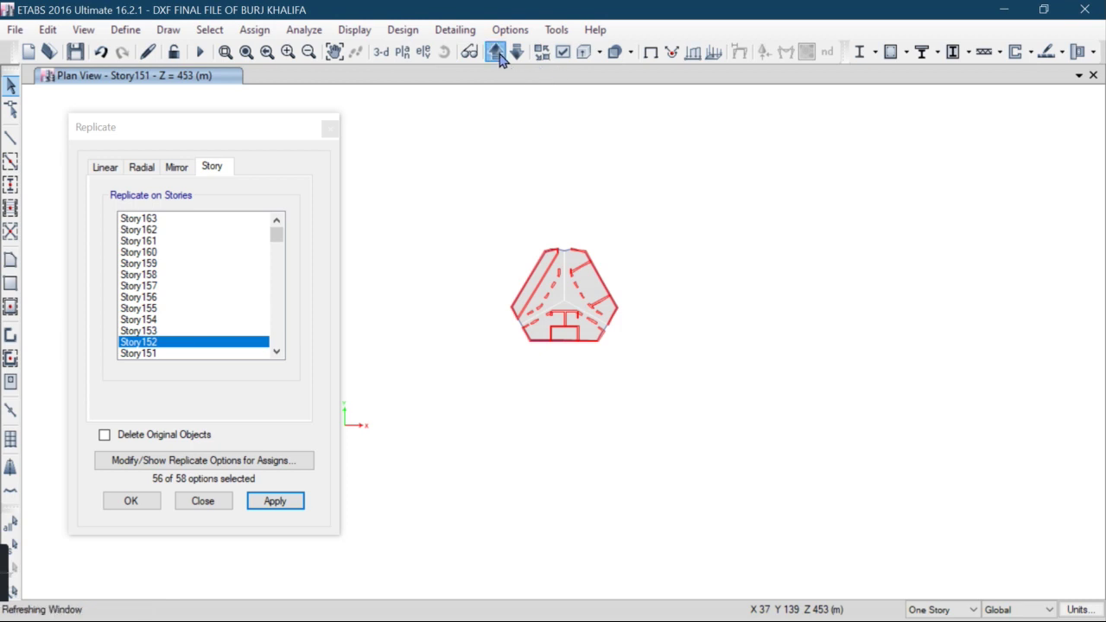
left_click(496, 53)
left_click(496, 52)
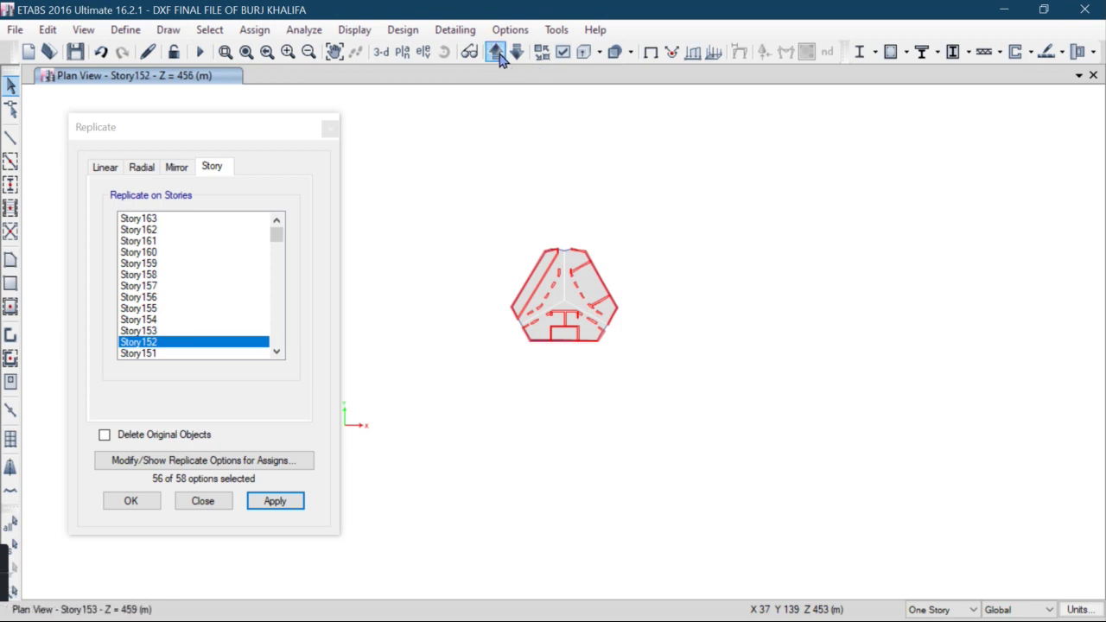
left_click(496, 53)
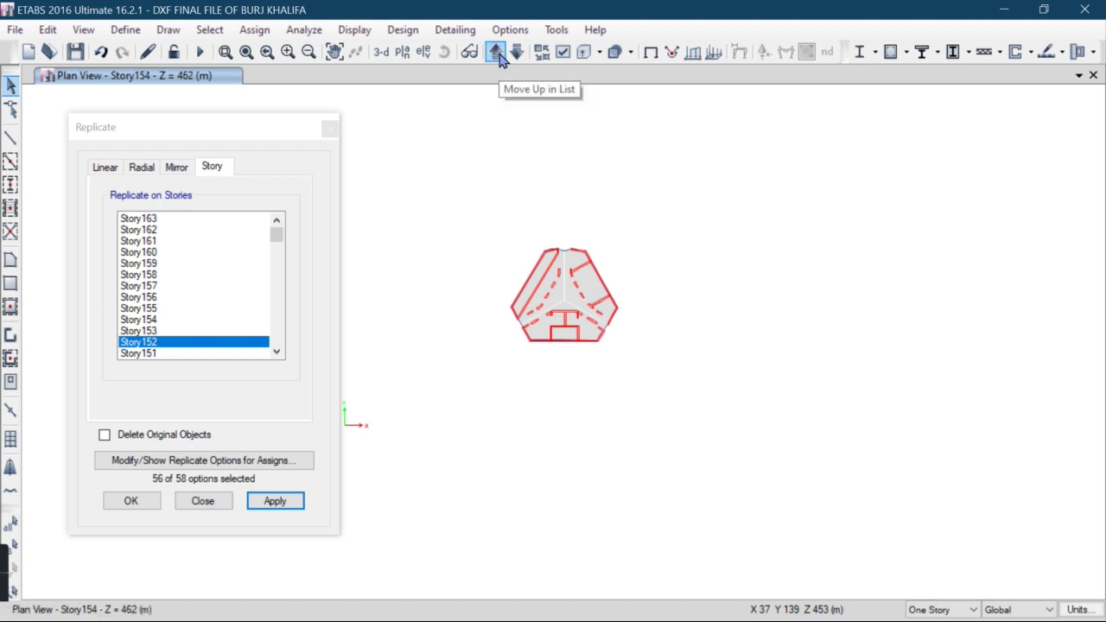
left_click(498, 54)
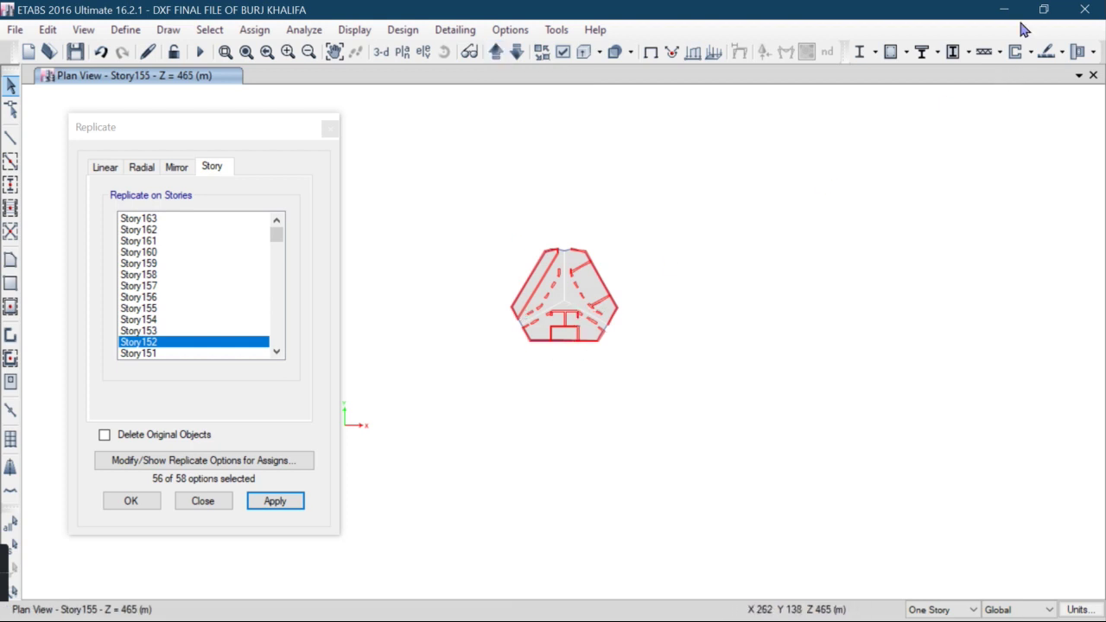
Switch to AutoCAD to examine the reference floor outlines for storeys 148 to 163, and return to ETABS.
left_click(1044, 9)
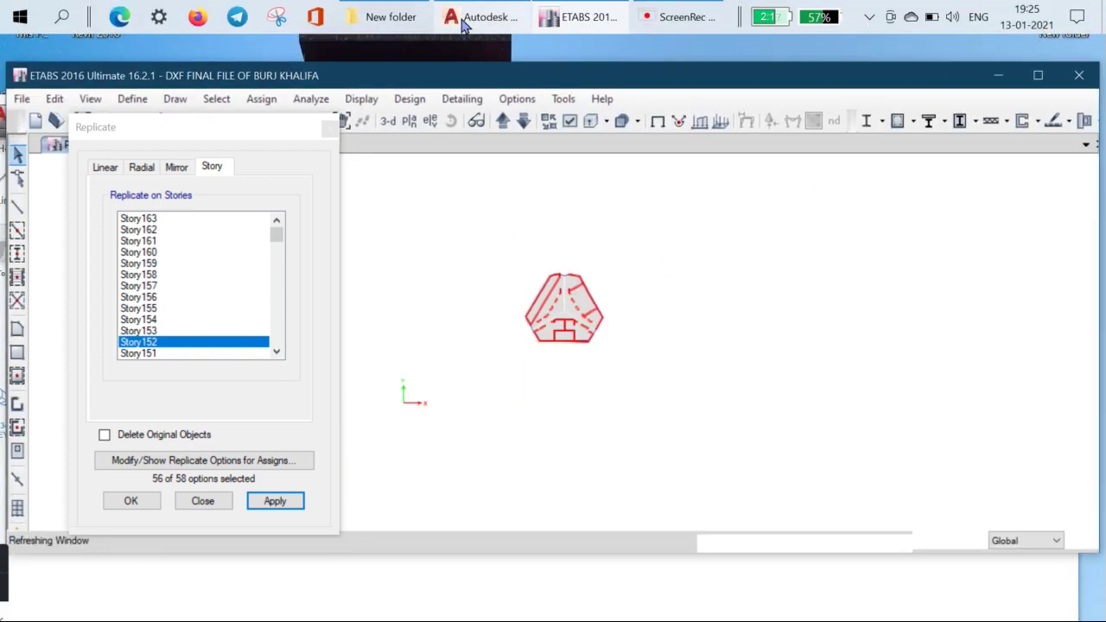
left_click(464, 22)
middle_click_drag(671, 446, 458, 423)
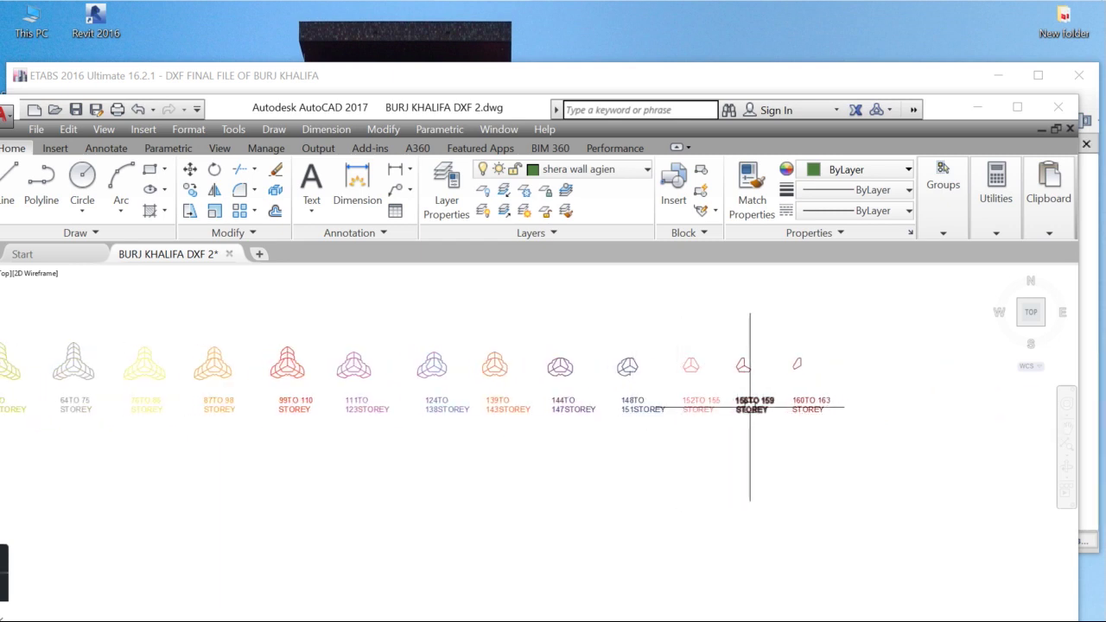
scroll(762, 410, "up", 2)
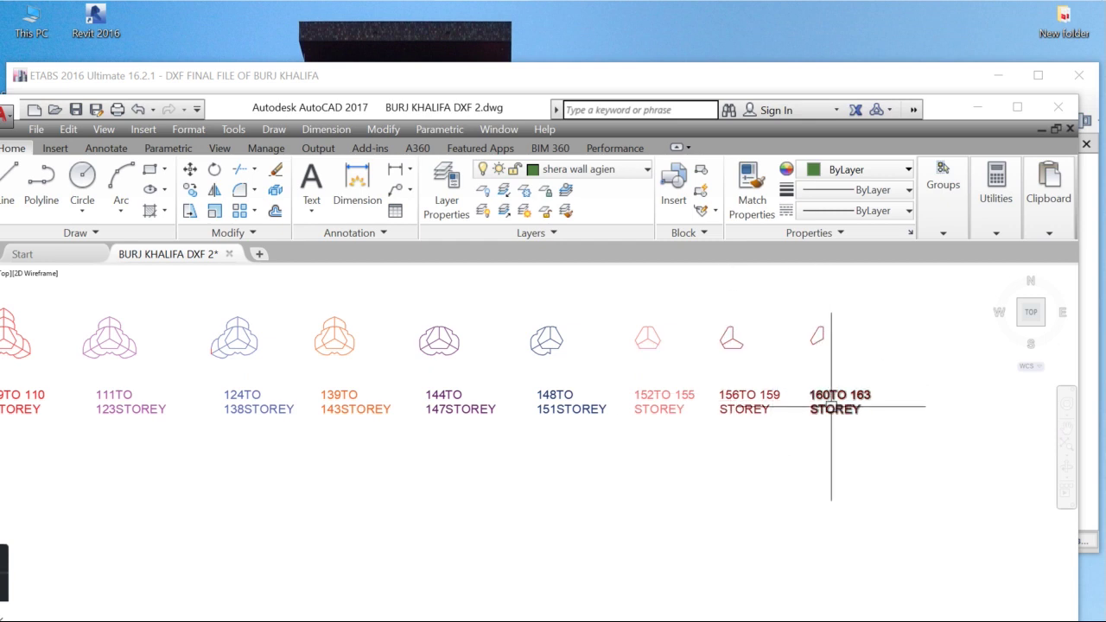
left_click(926, 194)
mouse_move(556, 9)
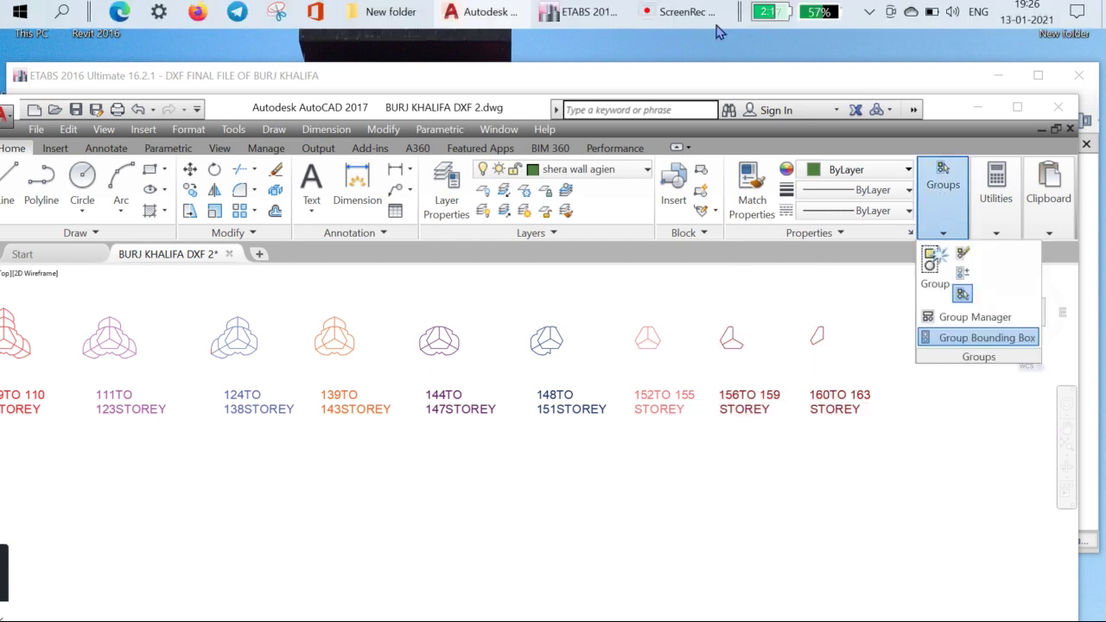
left_click(578, 26)
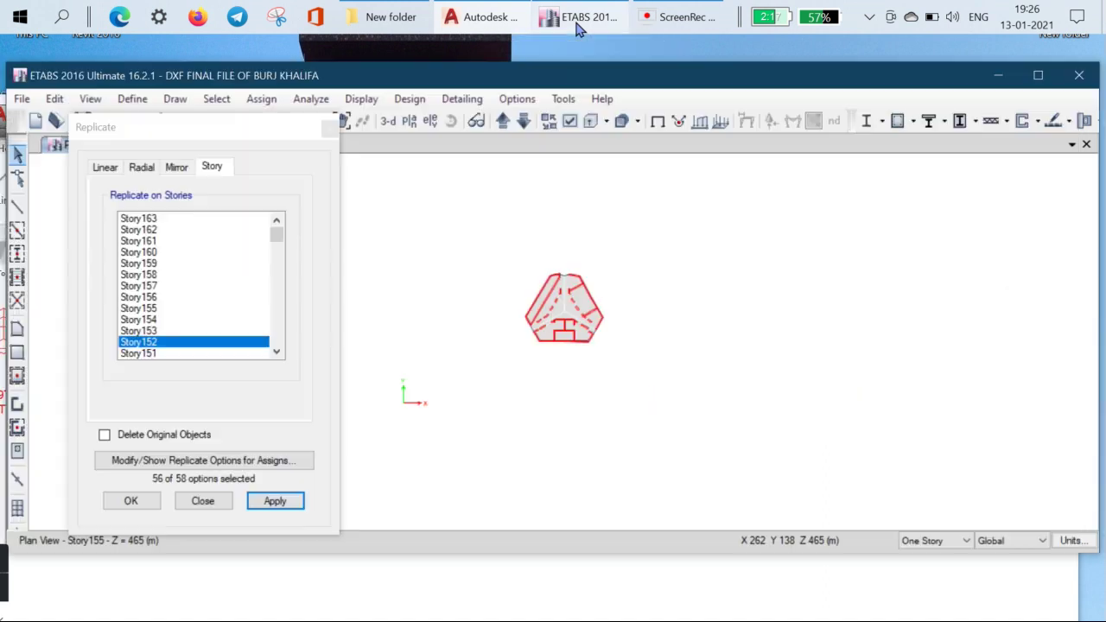
Select the upper-right wing's slab, walls and edge frames on Story155 and delete them.
scroll(583, 317, "up", 3)
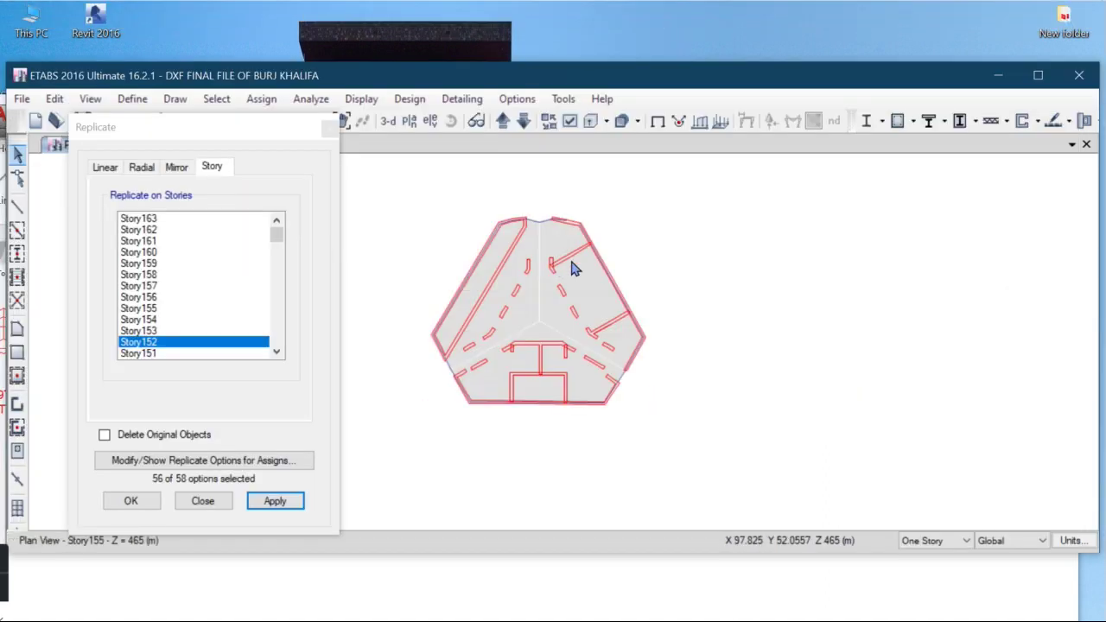
scroll(576, 264, "up", 3)
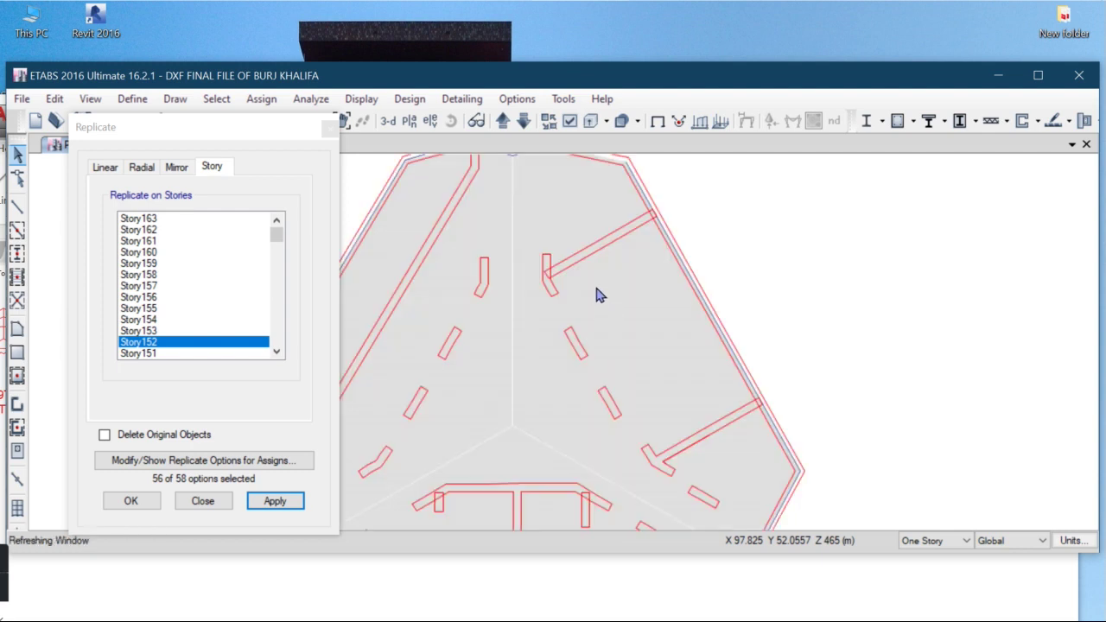
left_click_drag(545, 226, 605, 332)
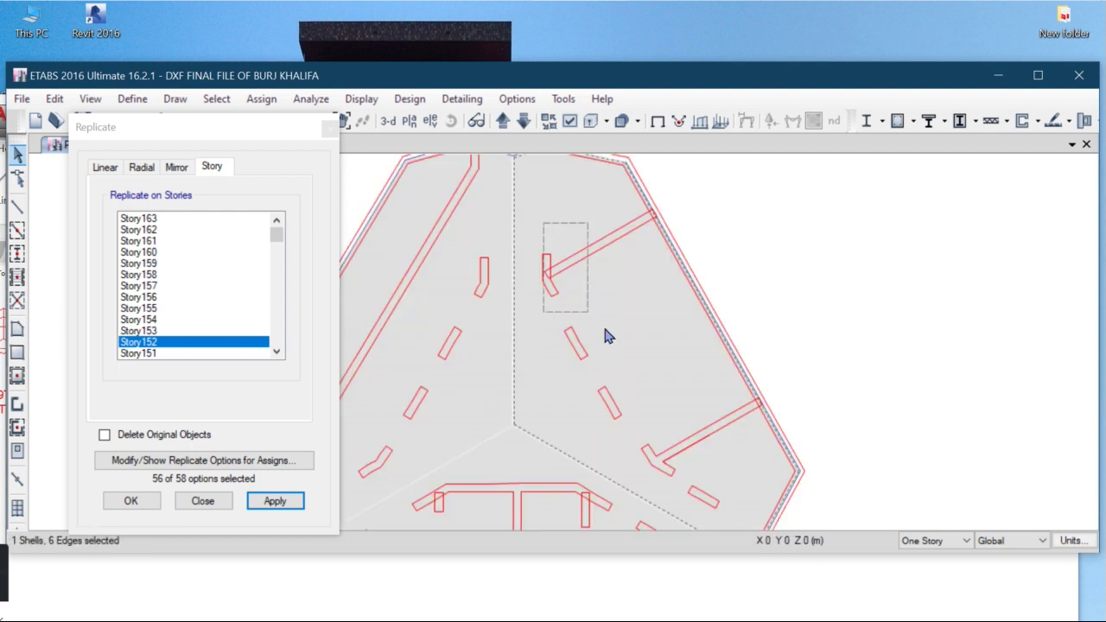
left_click_drag(664, 197, 608, 292)
left_click_drag(811, 223, 601, 374)
left_click_drag(616, 337, 558, 364)
left_click_drag(676, 369, 593, 434)
left_click_drag(838, 373, 644, 482)
left_click_drag(792, 468, 691, 515)
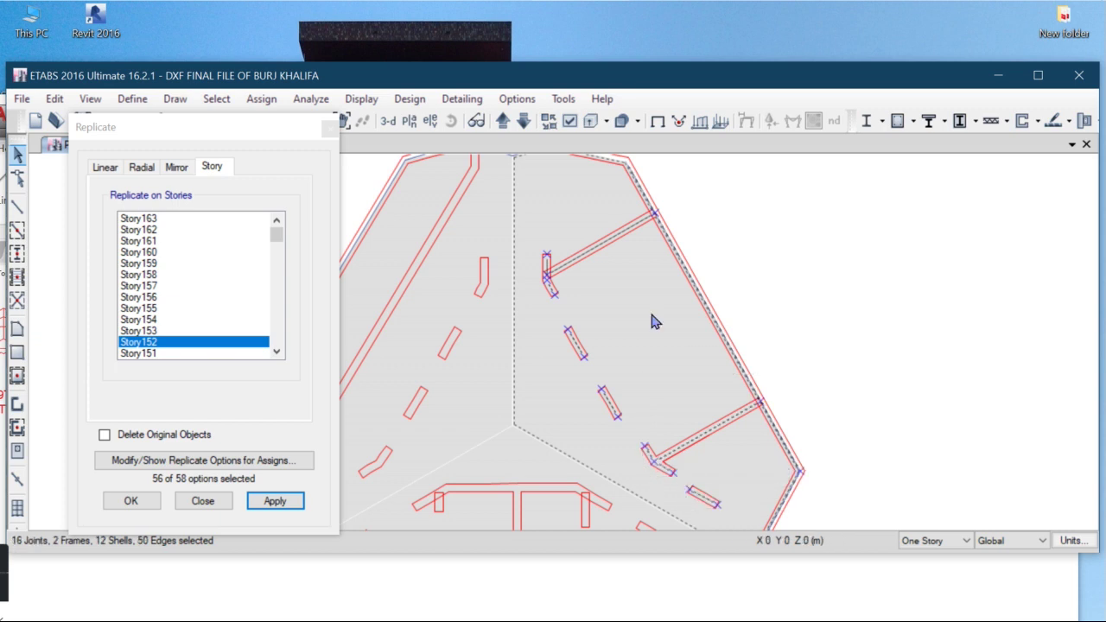
scroll(696, 415, "down", 3)
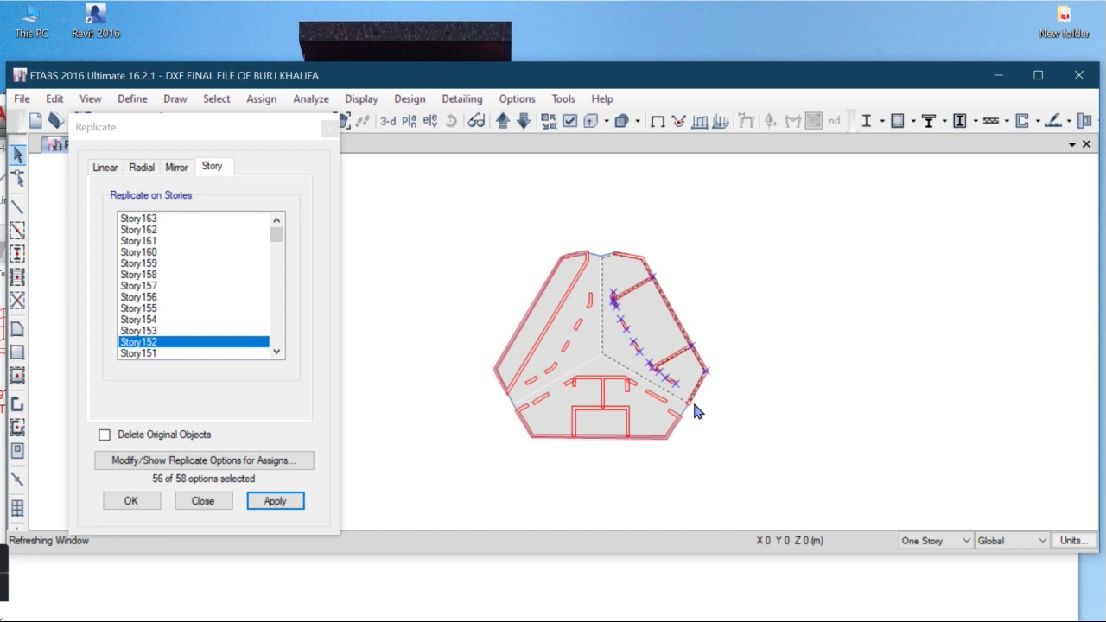
scroll(701, 390, "up", 5)
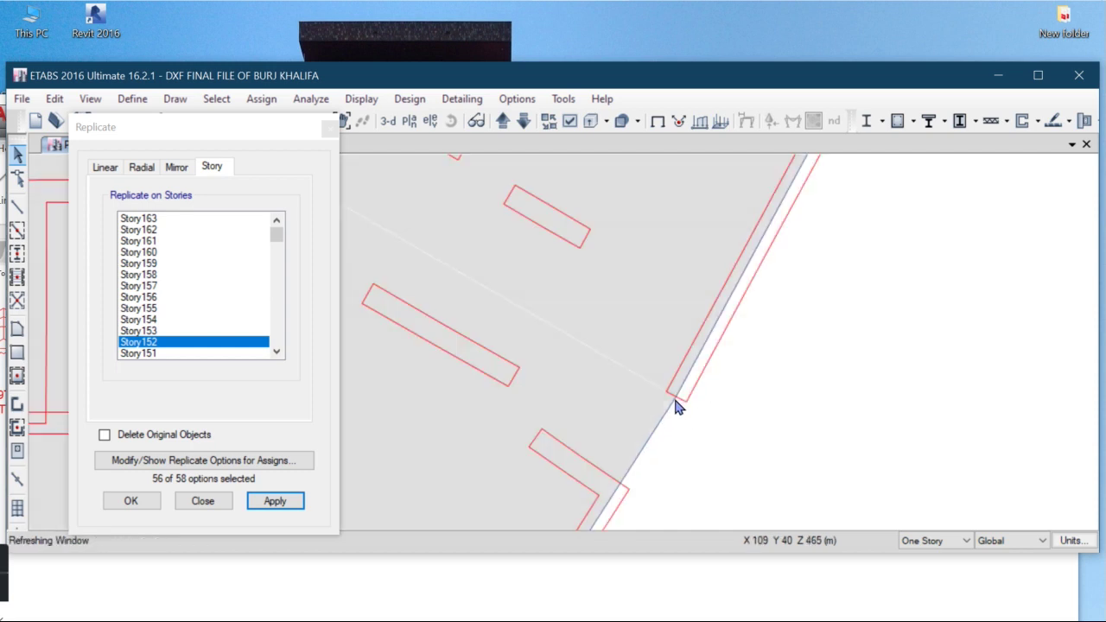
scroll(676, 399, "down", 3)
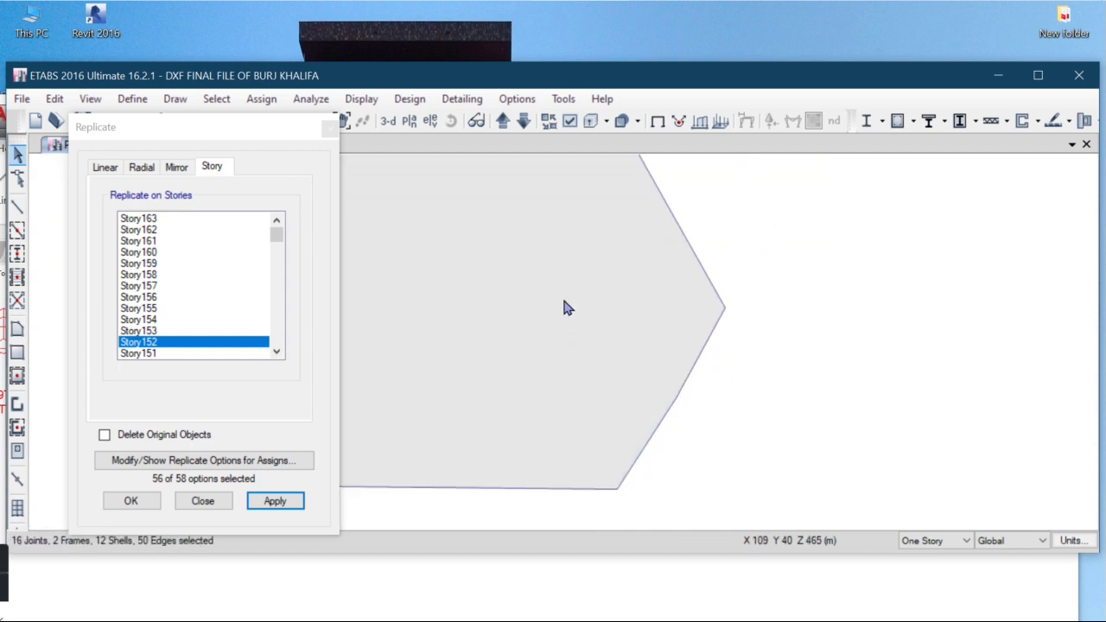
left_click(54, 99)
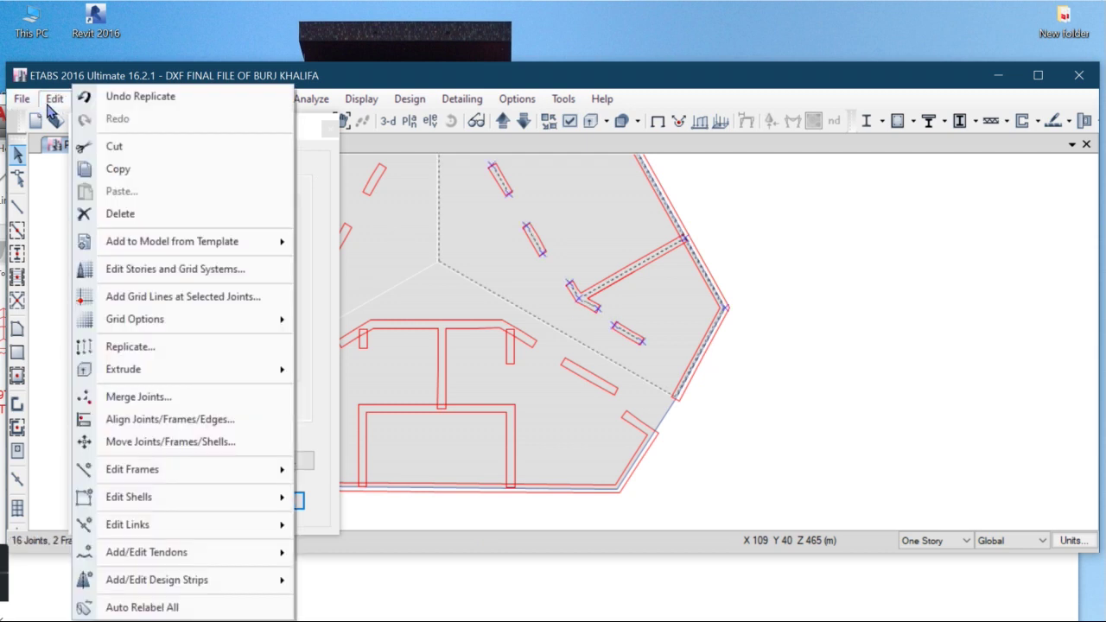
left_click(108, 214)
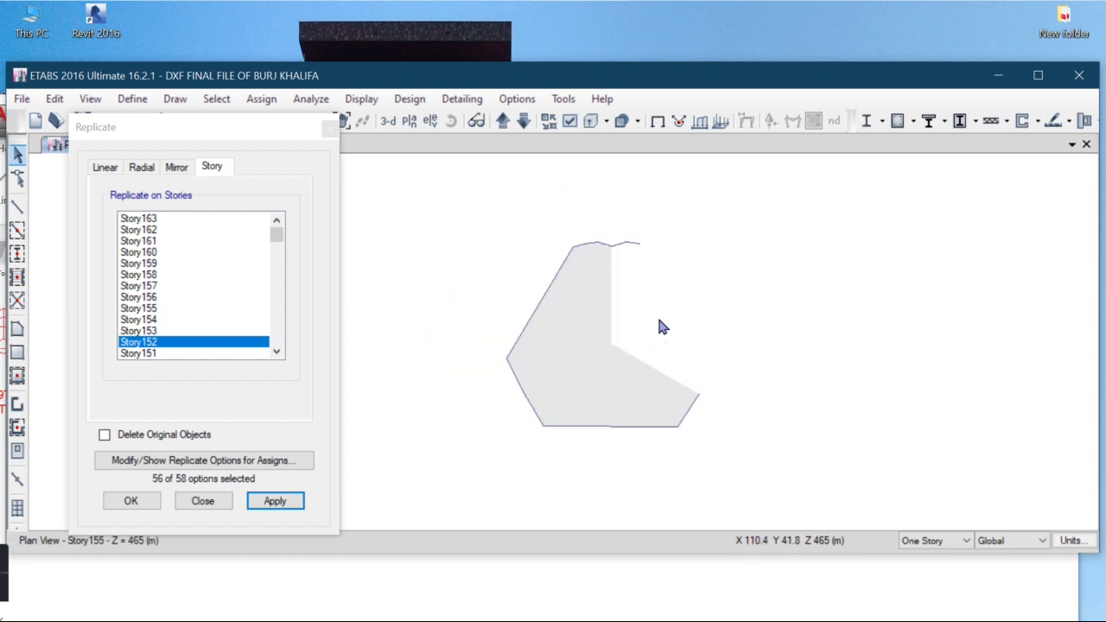
Select the leftover wall segment and edge frames at the upper tip of the removed wing on Story155 and delete them.
left_click(626, 243)
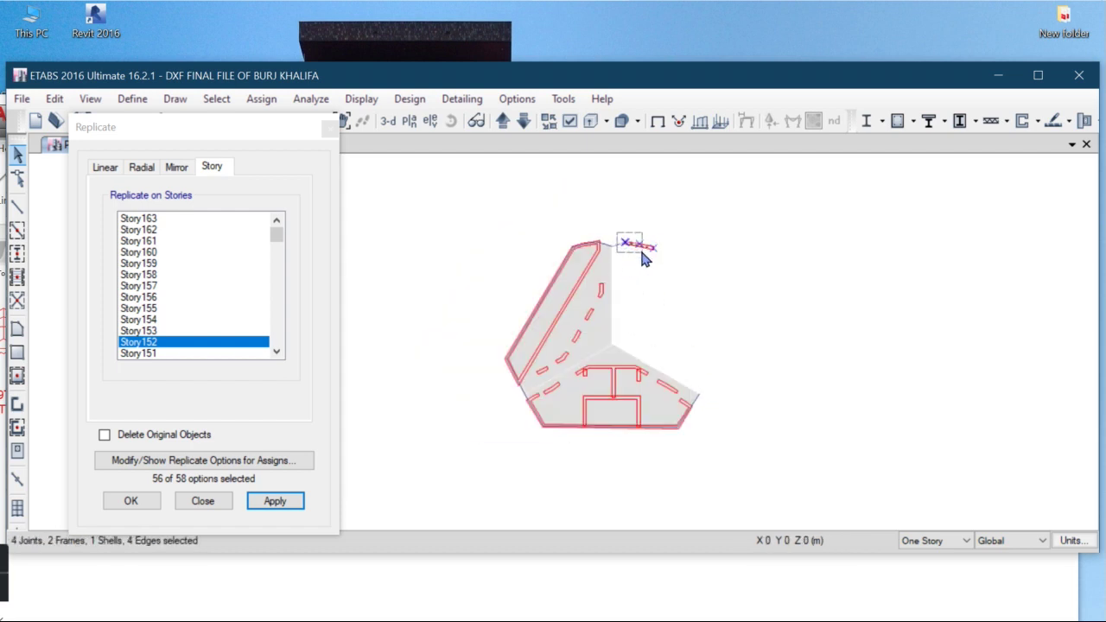
left_click(53, 99)
left_click(118, 213)
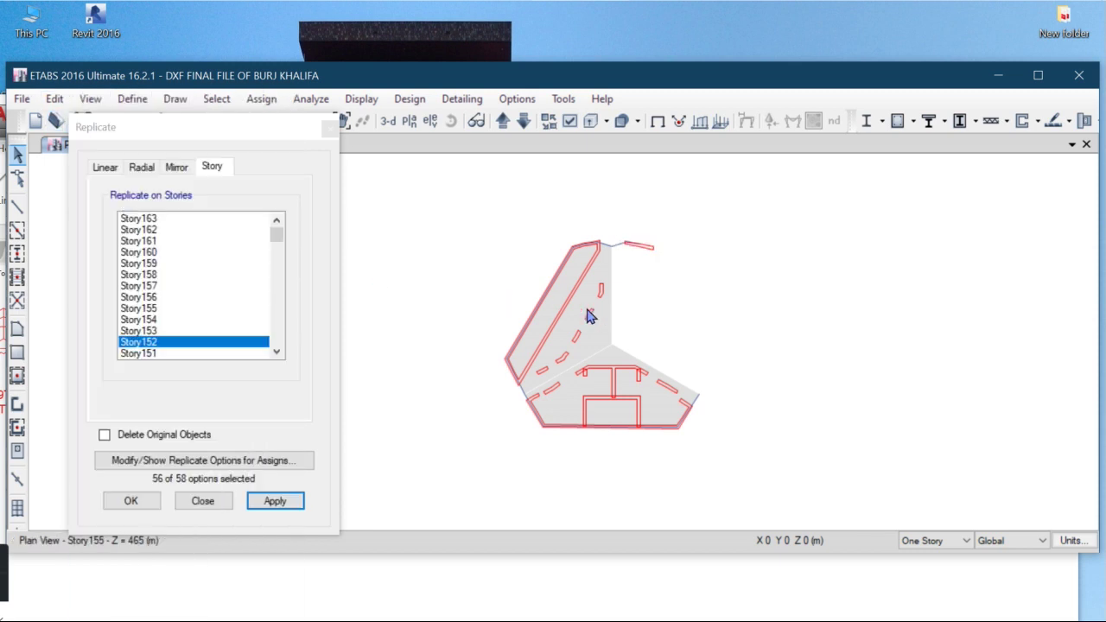
Select the whole remaining Story155 plan and replicate it on Story156 through Story159.
left_click_drag(804, 247, 444, 447)
left_click_drag(506, 209, 706, 444)
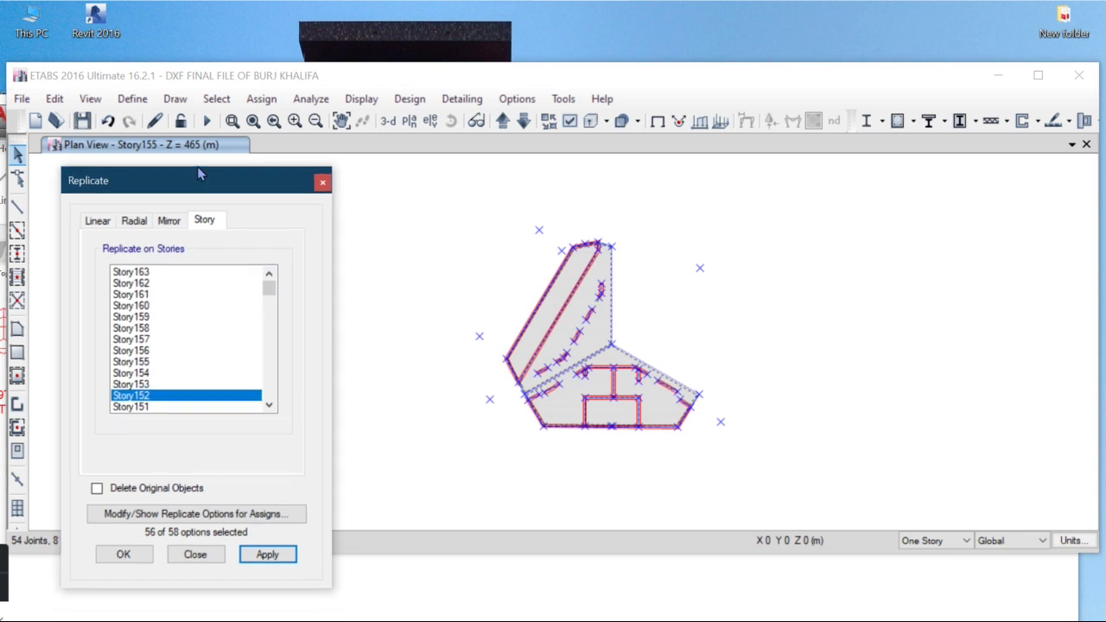
left_click(168, 294)
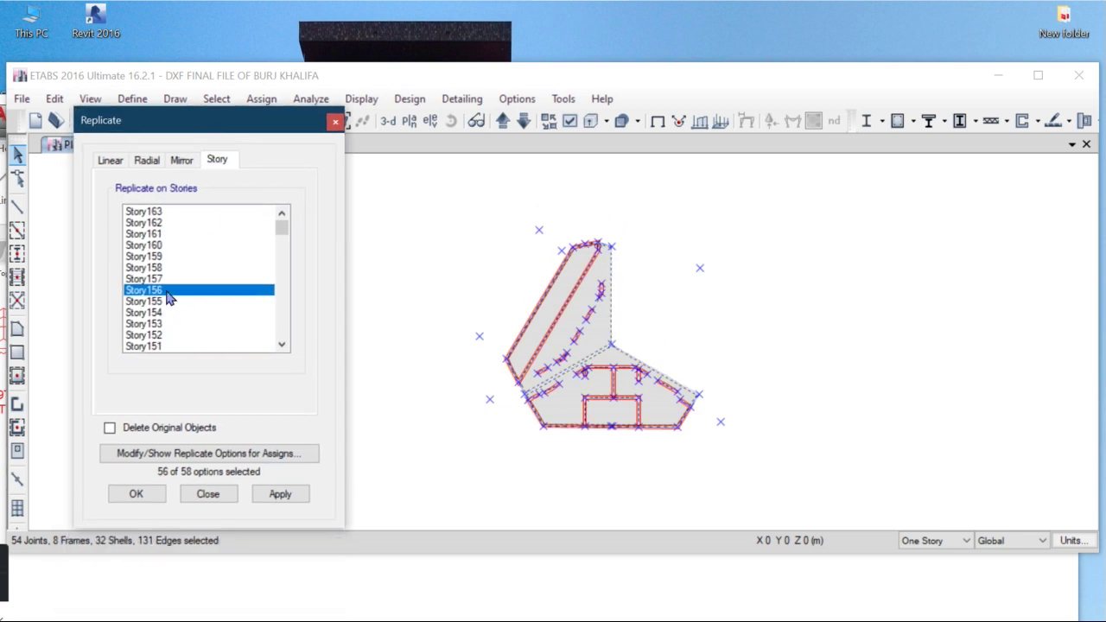
left_click_drag(168, 296, 174, 257)
left_click(280, 498)
left_click(280, 499)
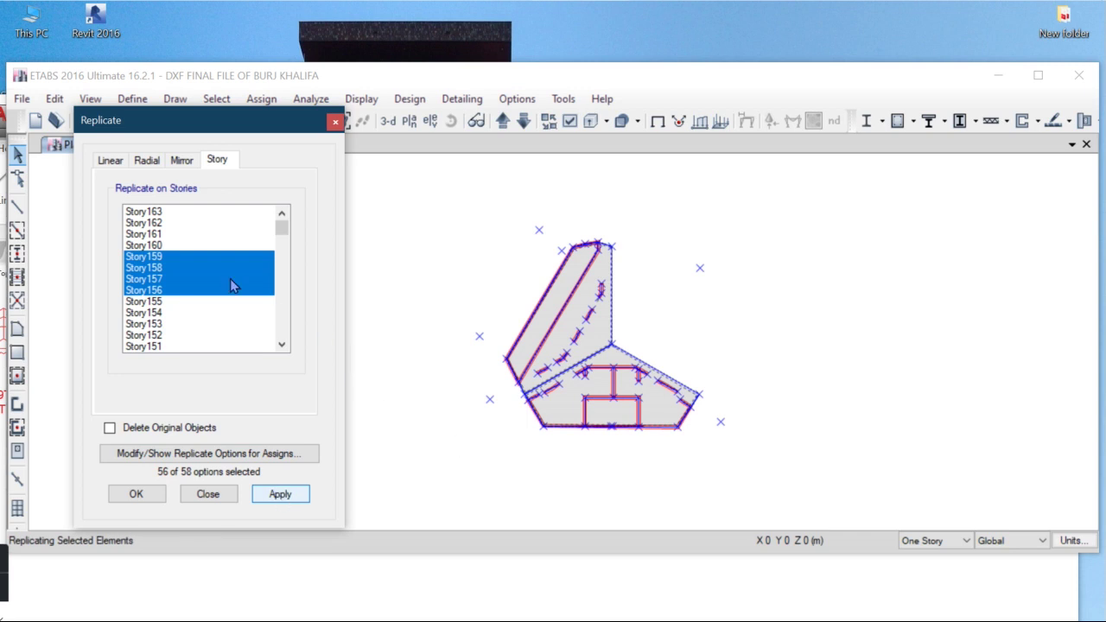
Maximize the program window and set the plan view to Story159.
double_click(650, 78)
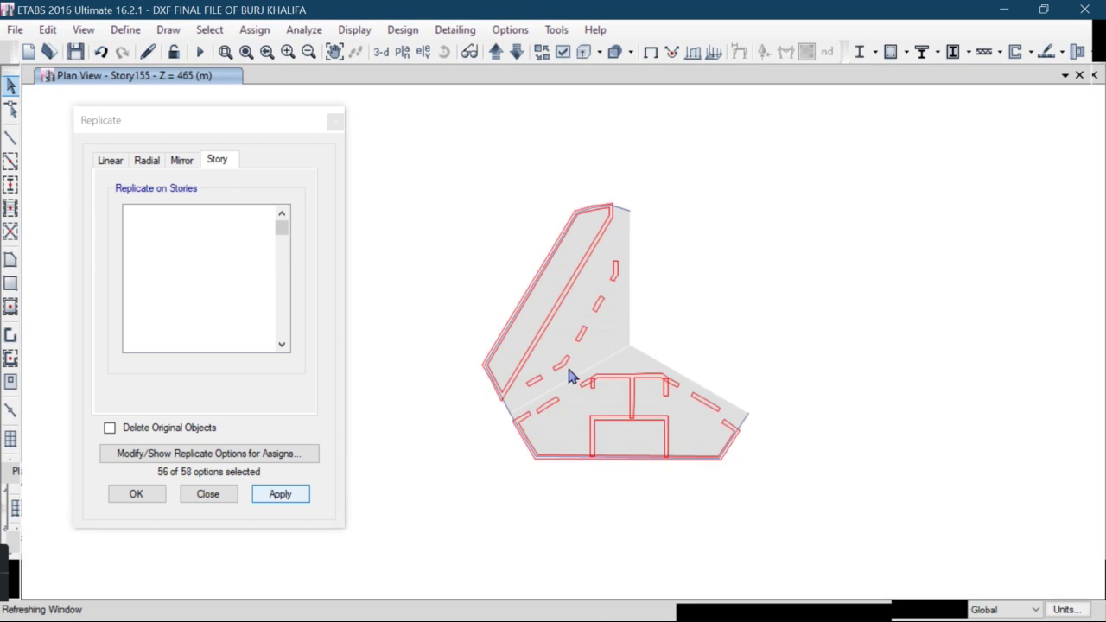
left_click(404, 59)
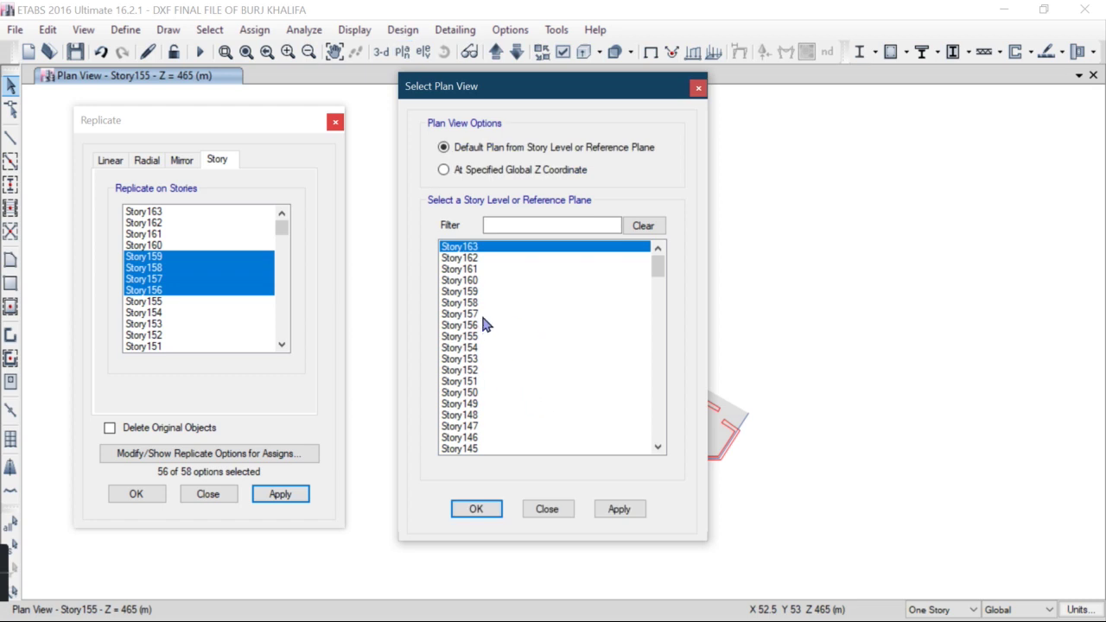
left_click(483, 292)
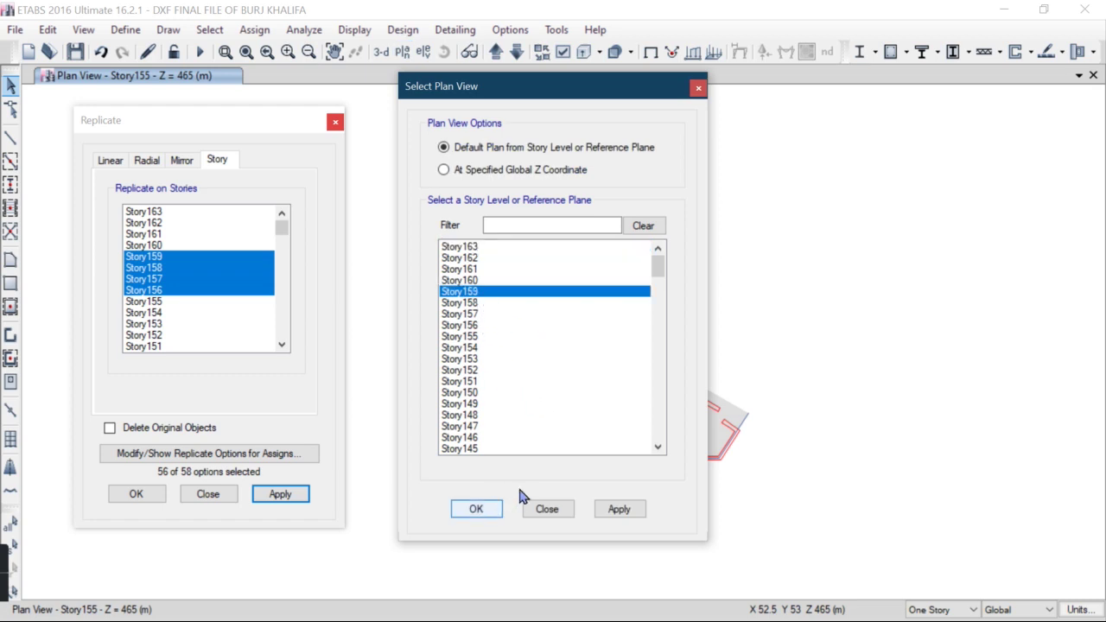
left_click(498, 506)
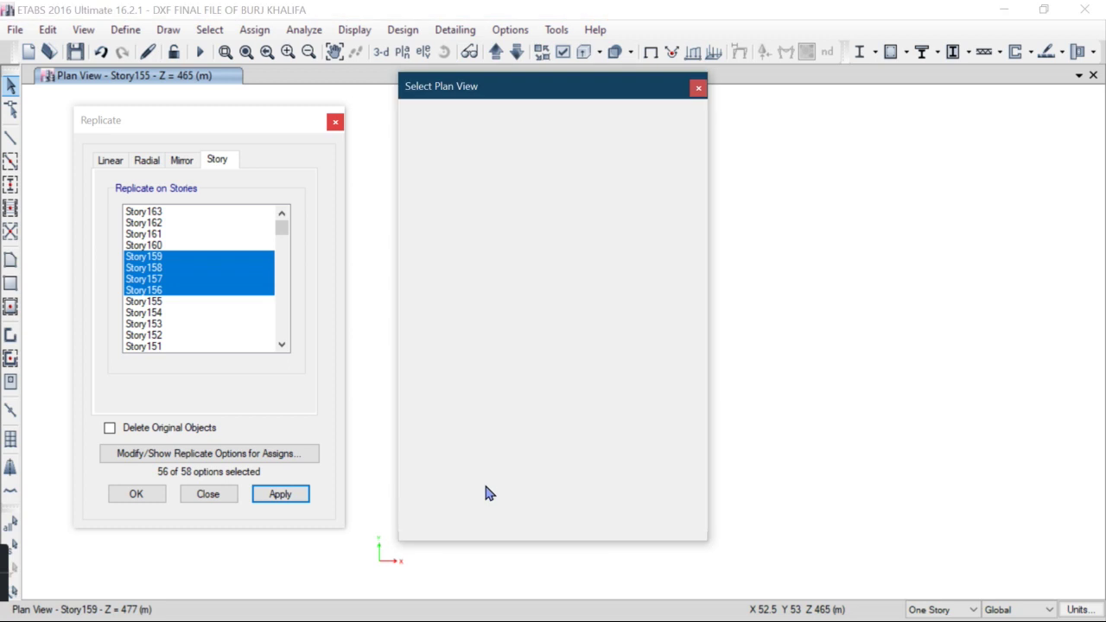
Select the lower wing's slab, walls and edge frames on Story159 and delete them.
scroll(574, 504, "up", 5)
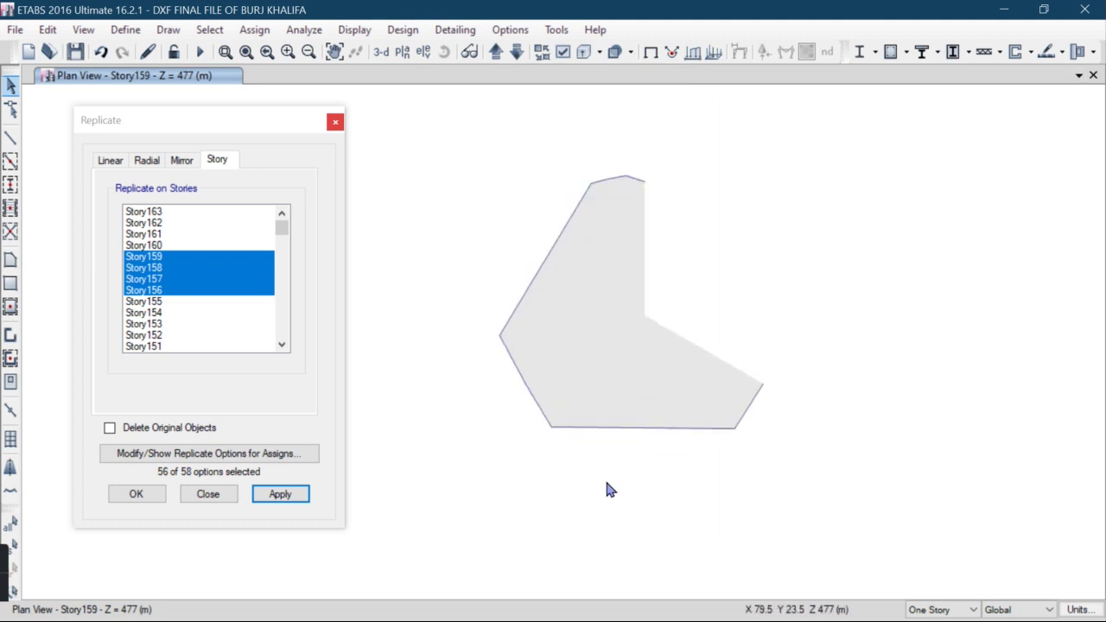
left_click_drag(825, 329, 664, 463)
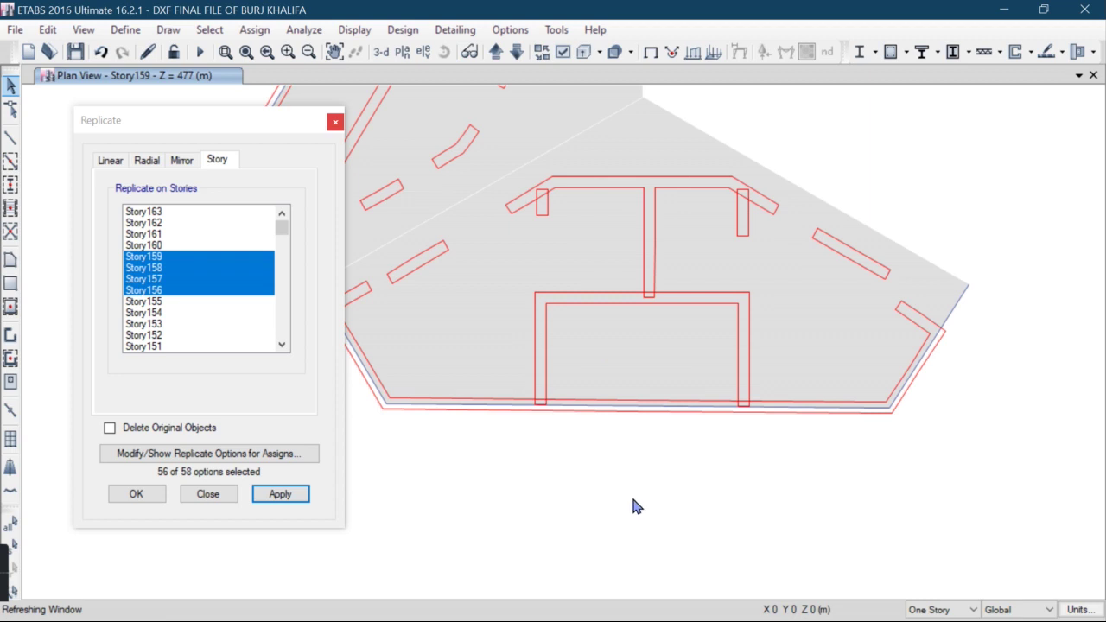
left_click_drag(1015, 270, 618, 463)
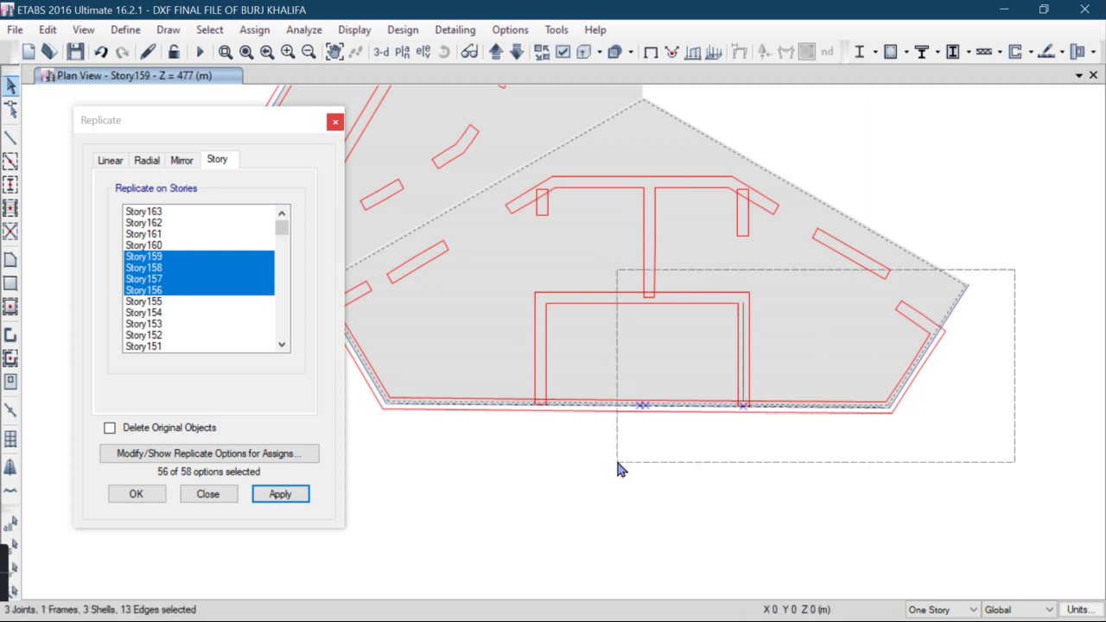
left_click_drag(390, 339, 646, 437)
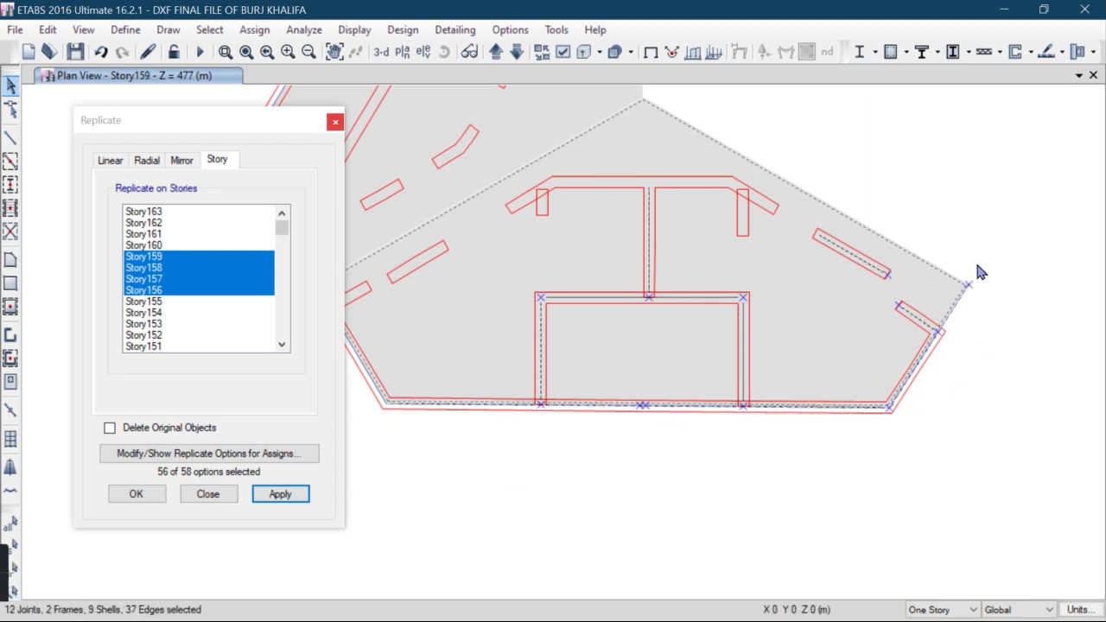
left_click_drag(825, 164, 536, 313)
left_click_drag(496, 188, 575, 239)
left_click_drag(459, 233, 385, 285)
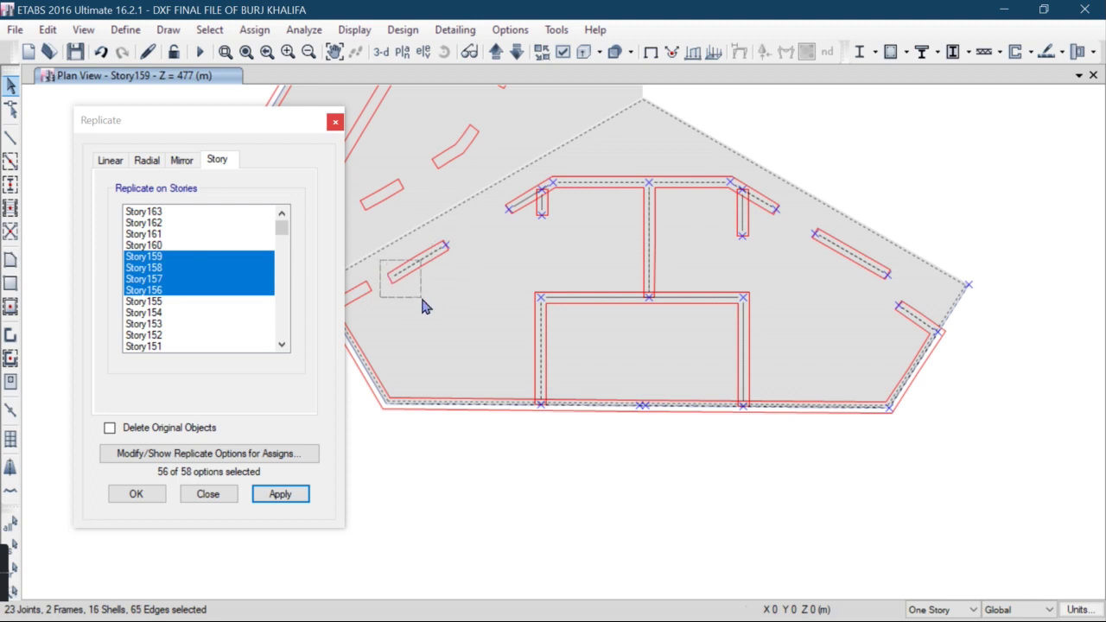
middle_click_drag(520, 323, 668, 280)
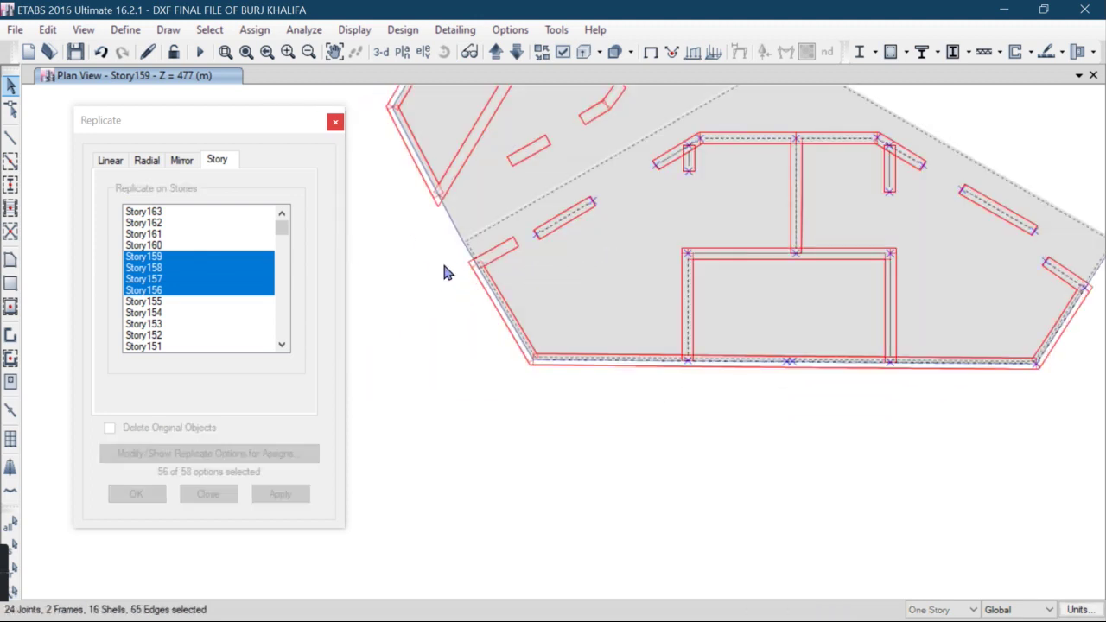
left_click_drag(433, 250, 637, 401)
left_click_drag(521, 240, 1094, 545)
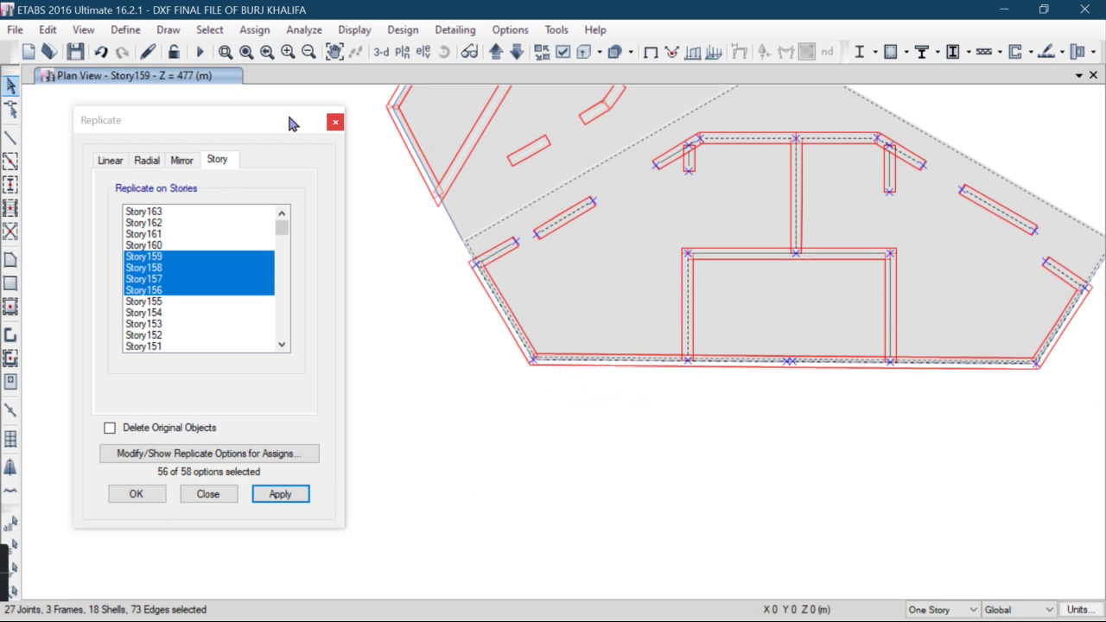
left_click(48, 33)
left_click(136, 170)
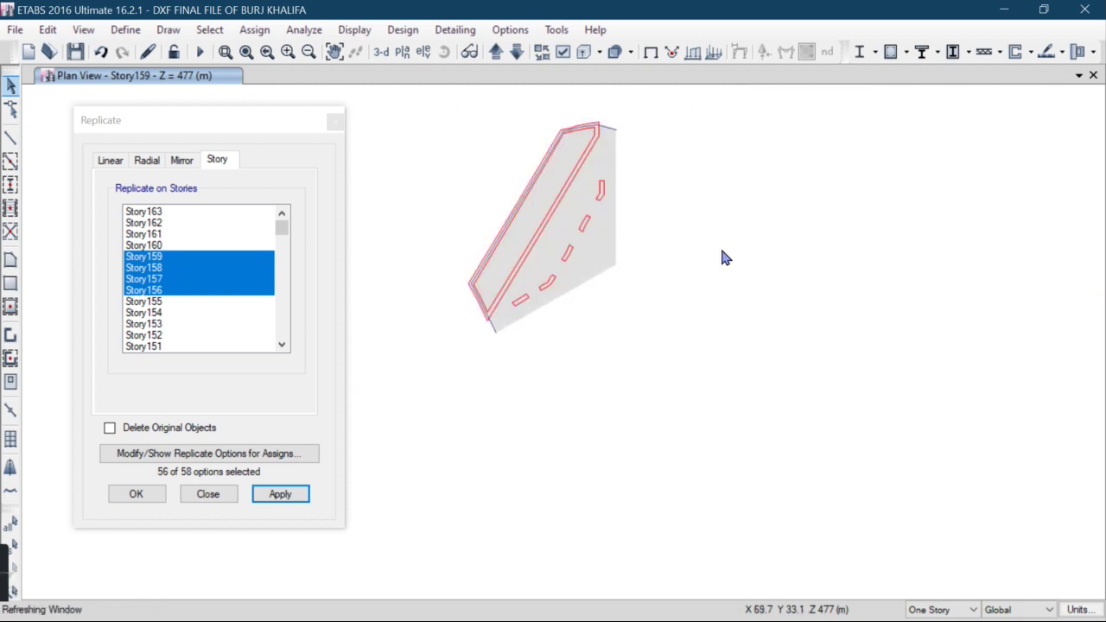
Select the whole remaining Story159 plan, replicate it on Story160 through Story163, and close the replication settings.
key("ctrl+a")
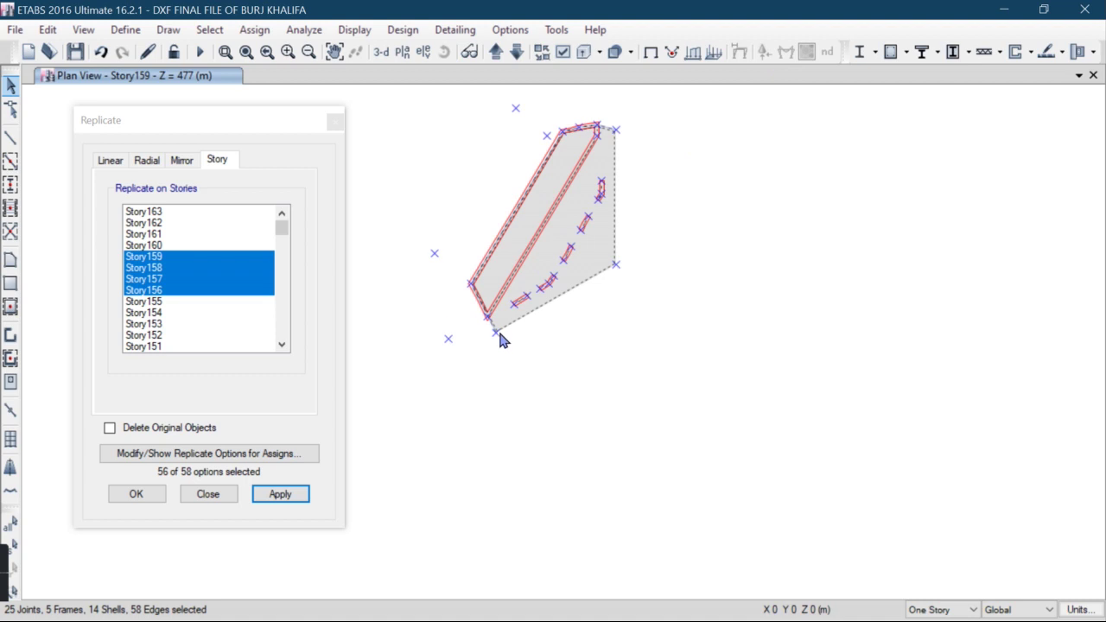
left_click_drag(152, 248, 194, 201)
left_click(278, 495)
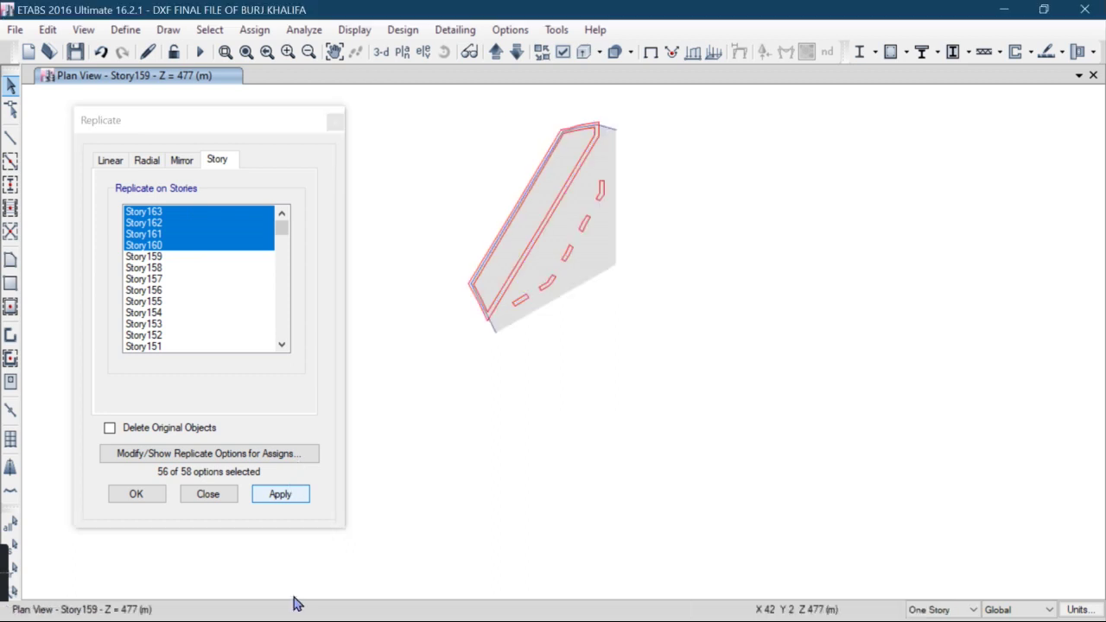
left_click(208, 496)
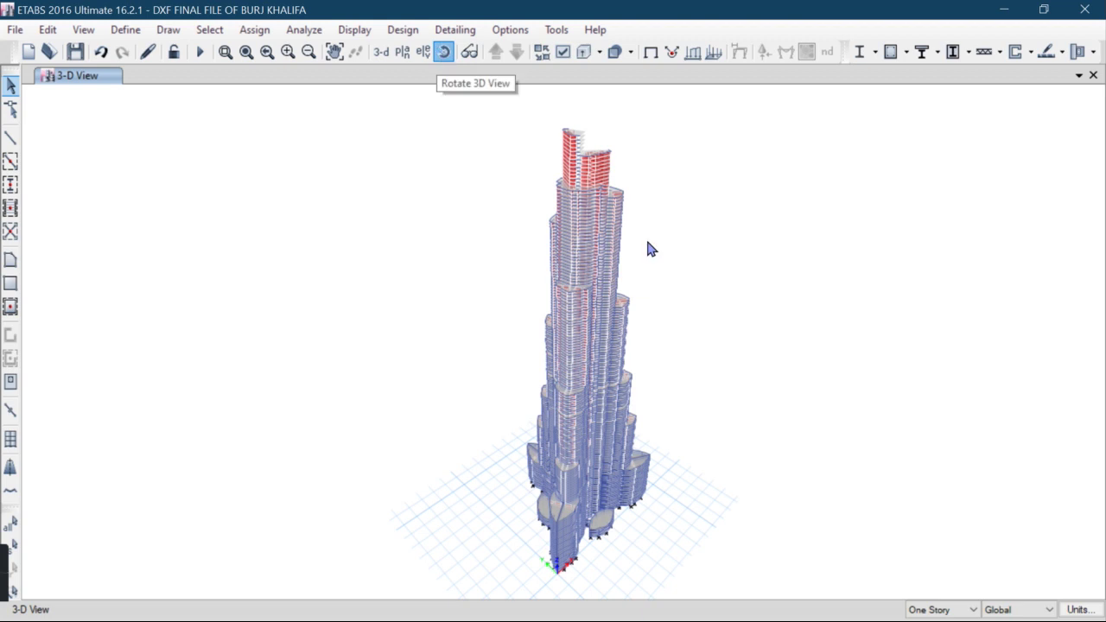
Rotate the 3-D view to examine the complete tower and its setbacks from different angles.
left_click_drag(731, 372, 737, 266)
left_click_drag(814, 272, 771, 404)
key("Escape")
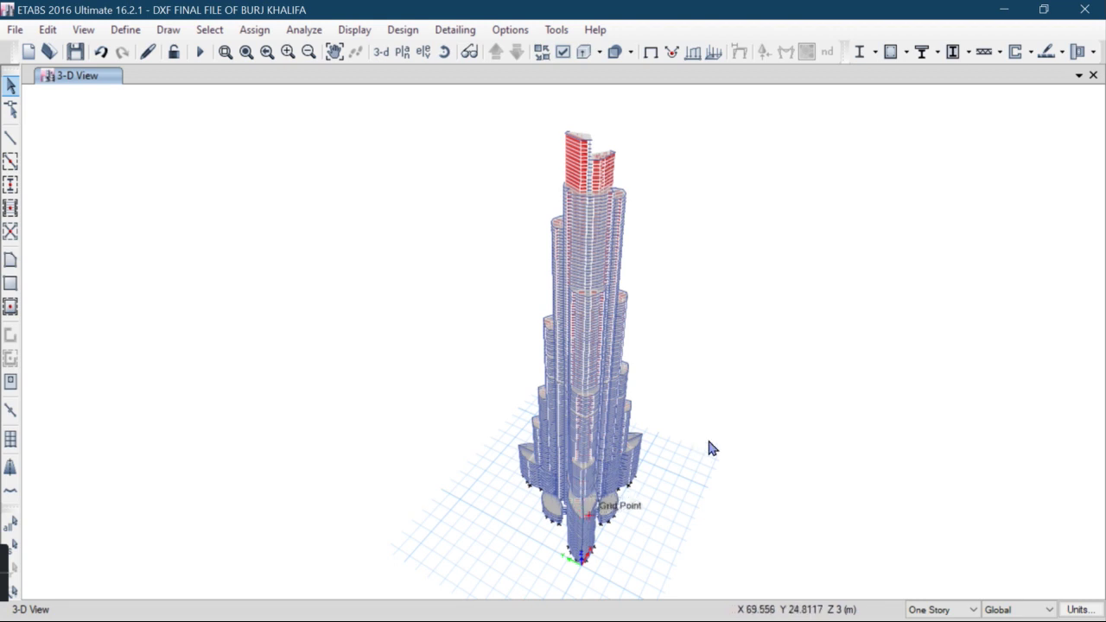
left_click(443, 51)
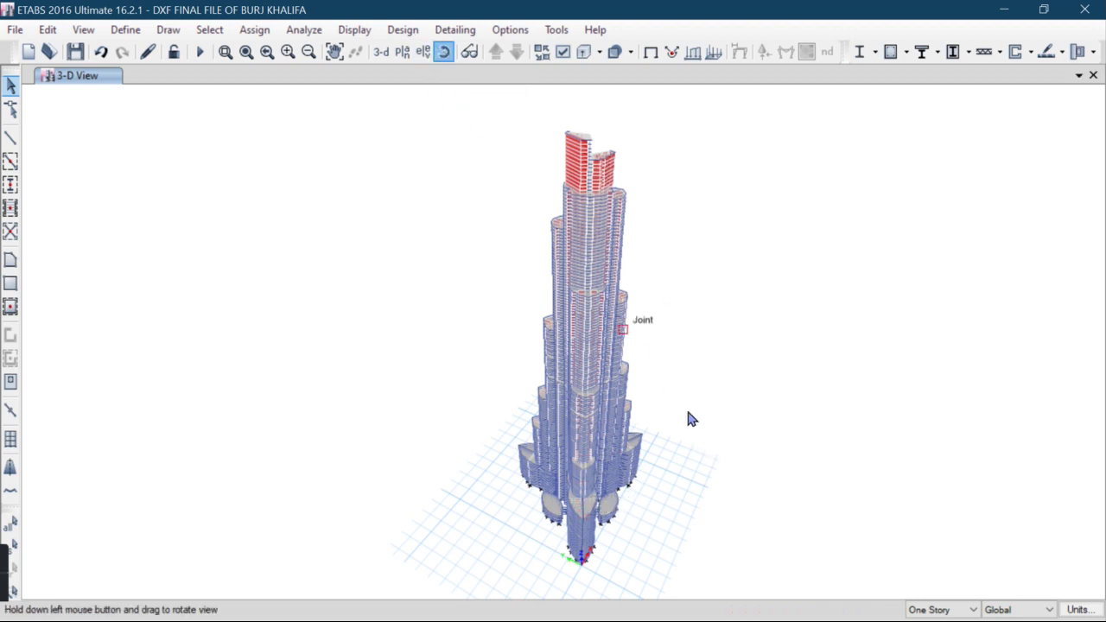
mouse_move(712, 451)
left_mouse_down()
mouse_move(708, 441)
mouse_move(710, 452)
left_mouse_up()
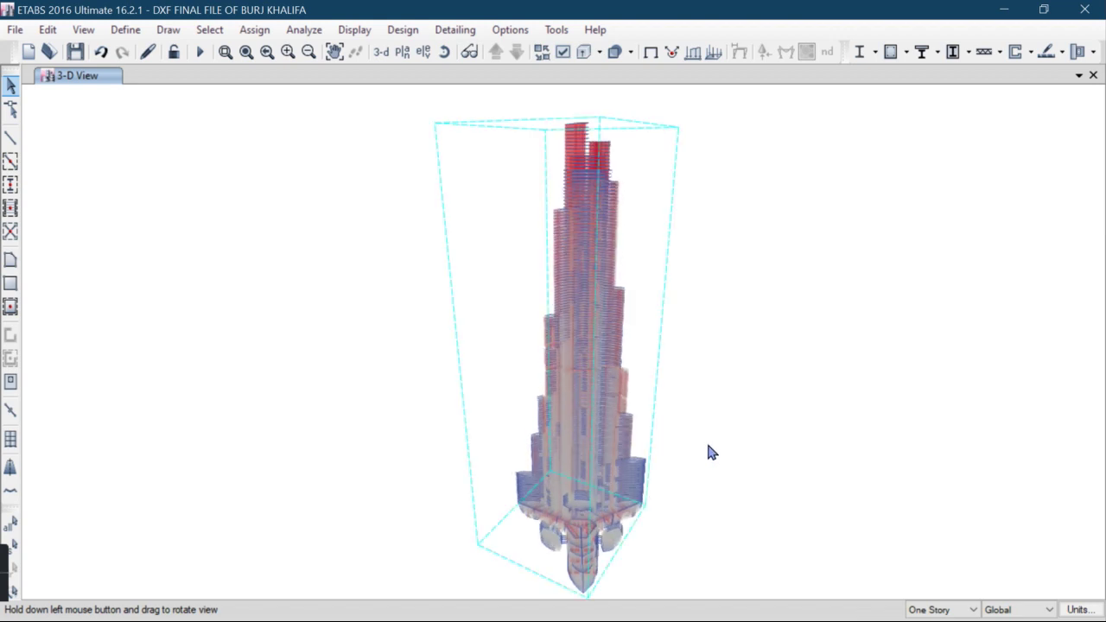